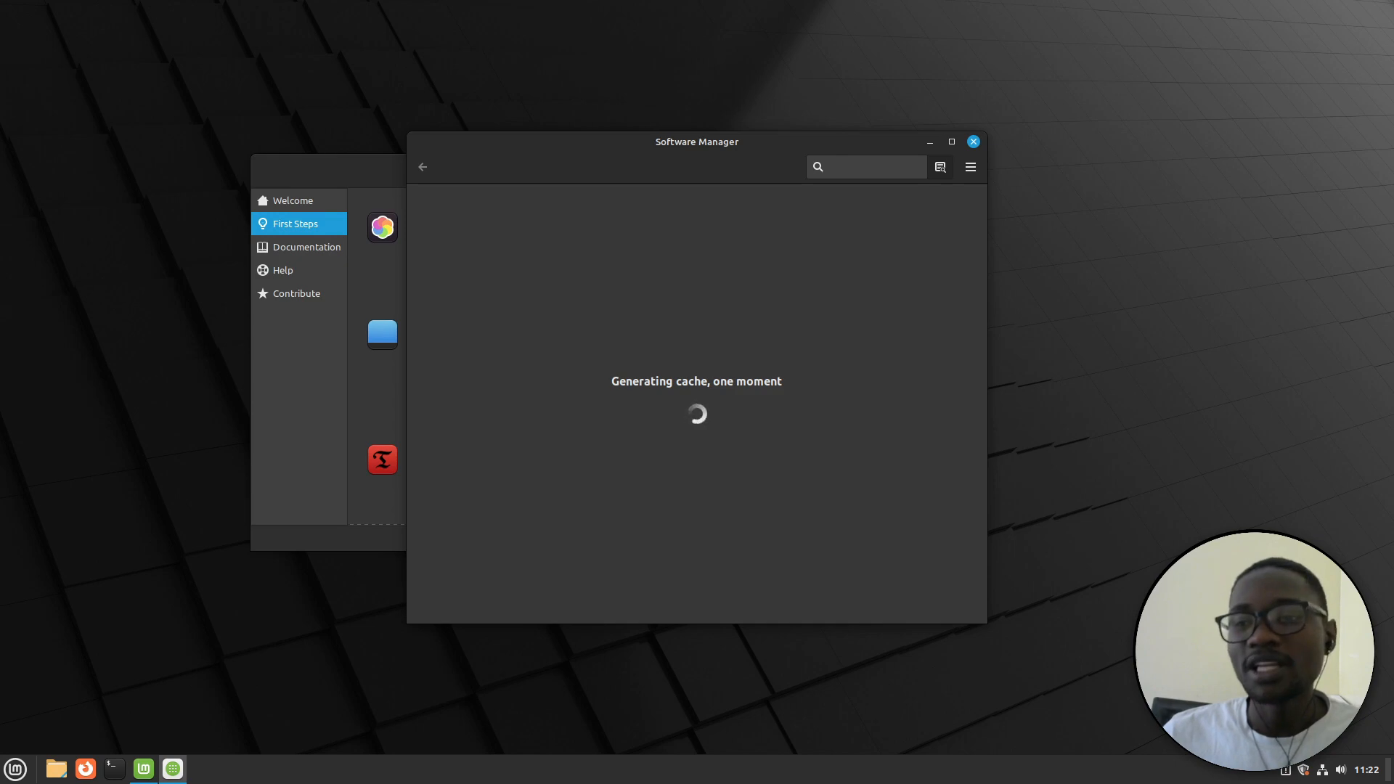
Minimize every window to reveal the bare desktop and bring up the Mint application menu
click(1388, 778)
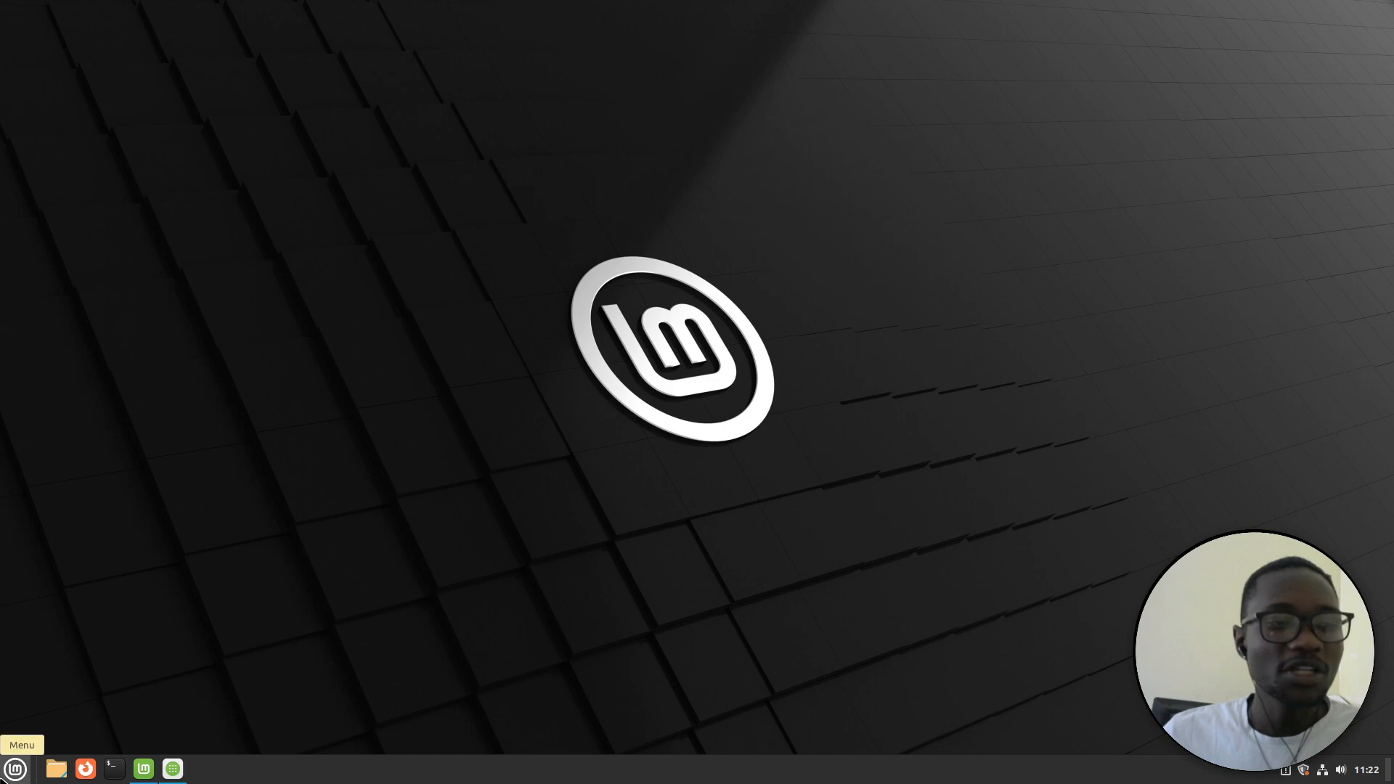
click(6, 772)
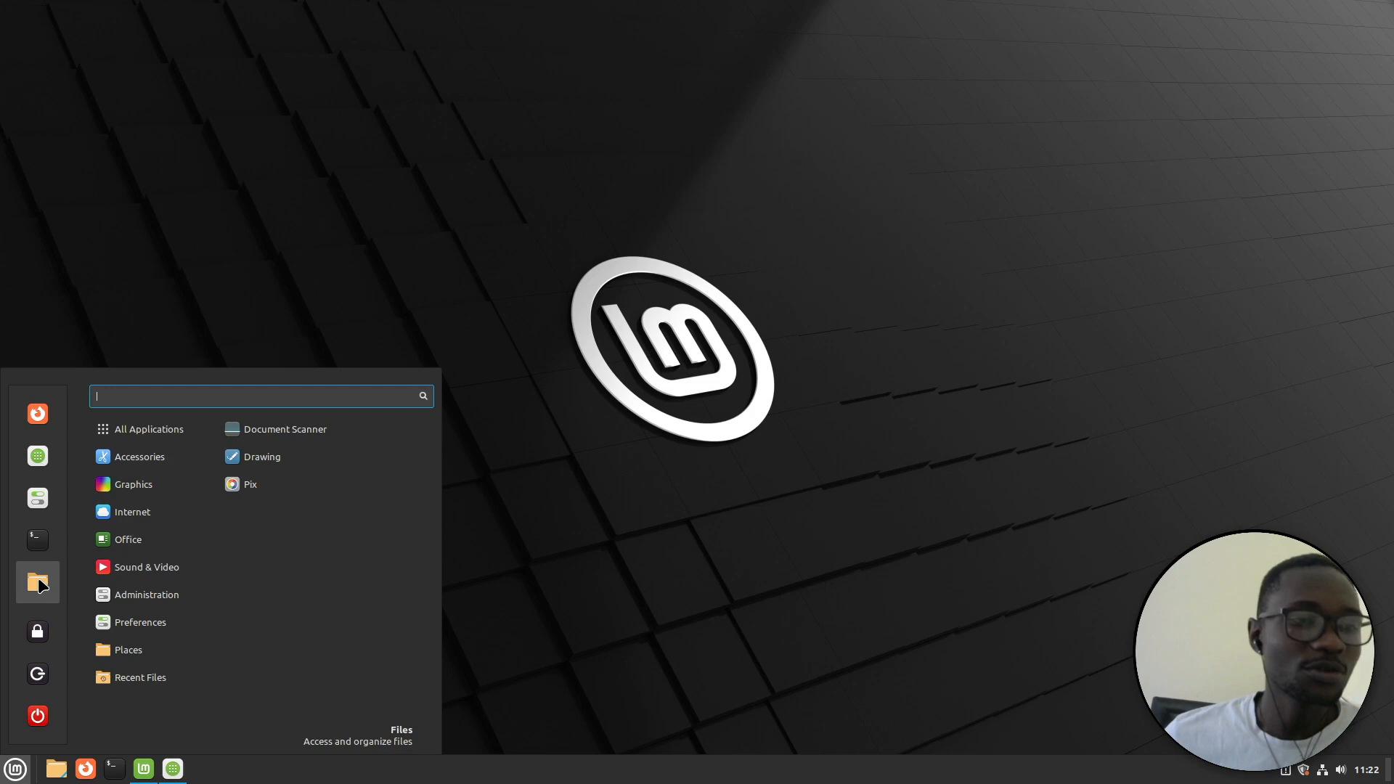
Launch System Settings from the menu's Administration and Preferences entries and go to its Themes page
mouse_move(159, 597)
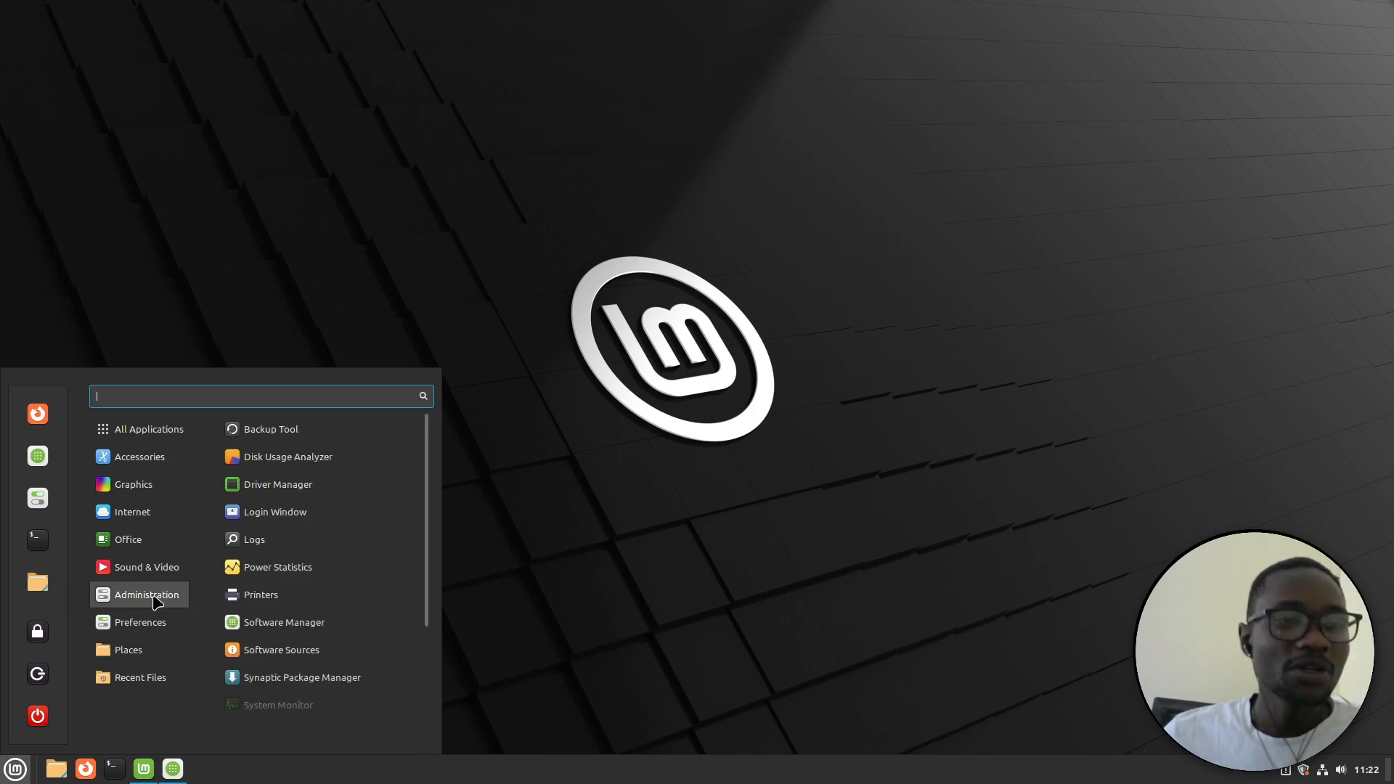
mouse_move(141, 621)
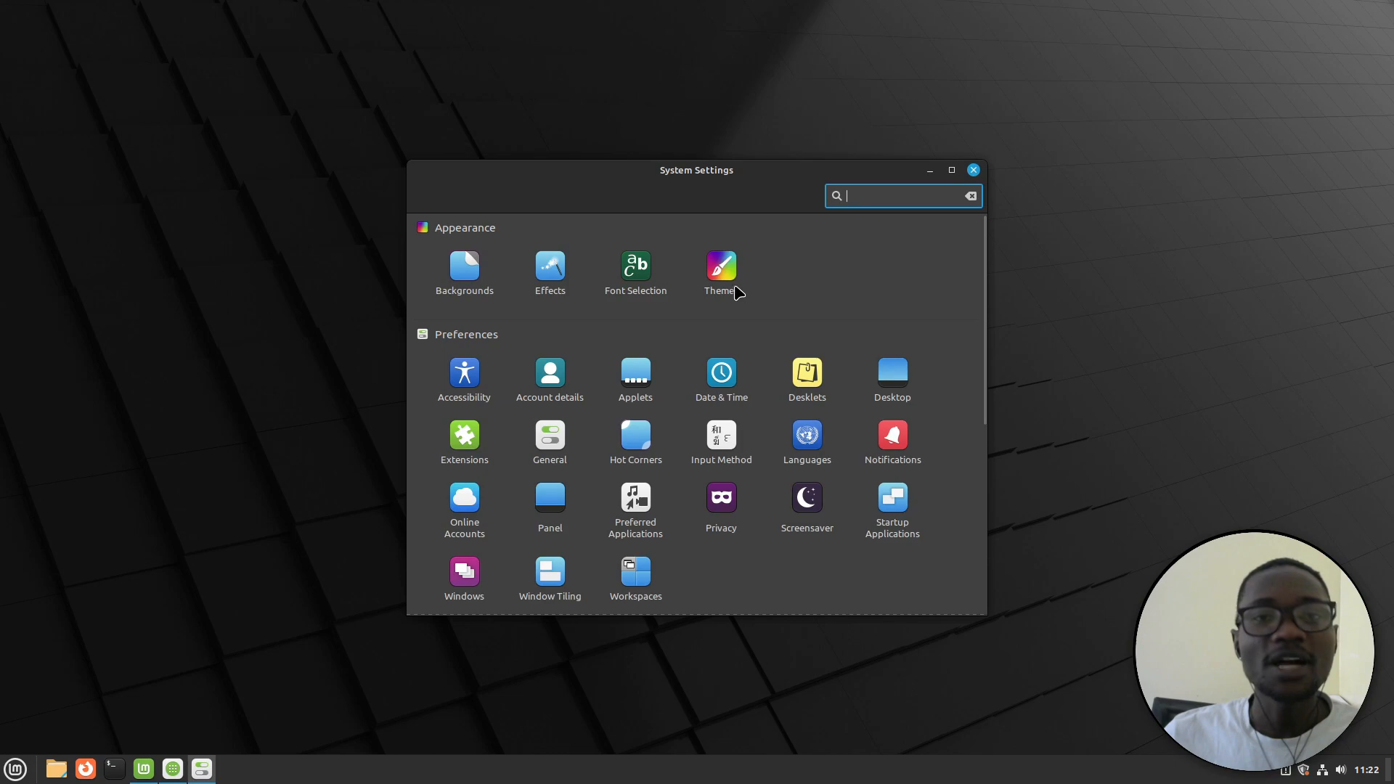
click(723, 270)
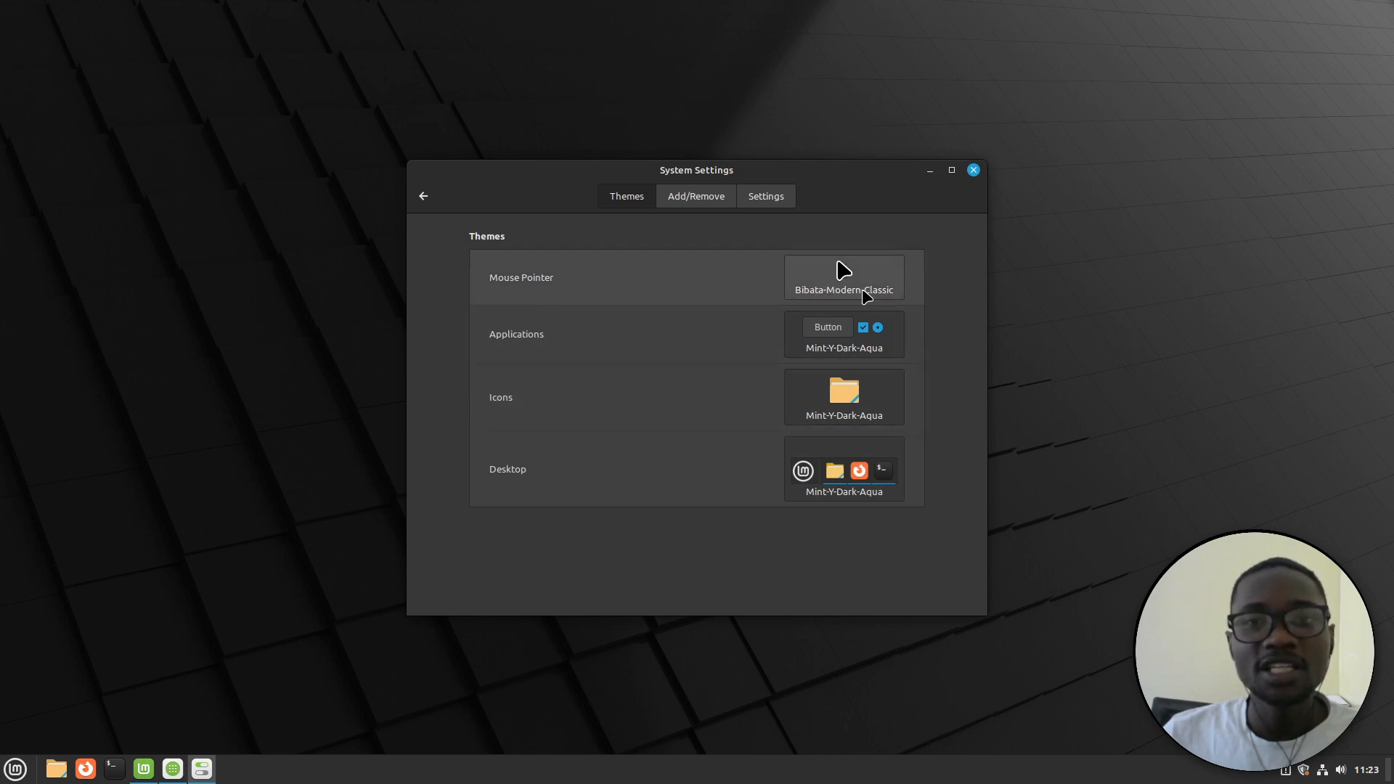
click(886, 275)
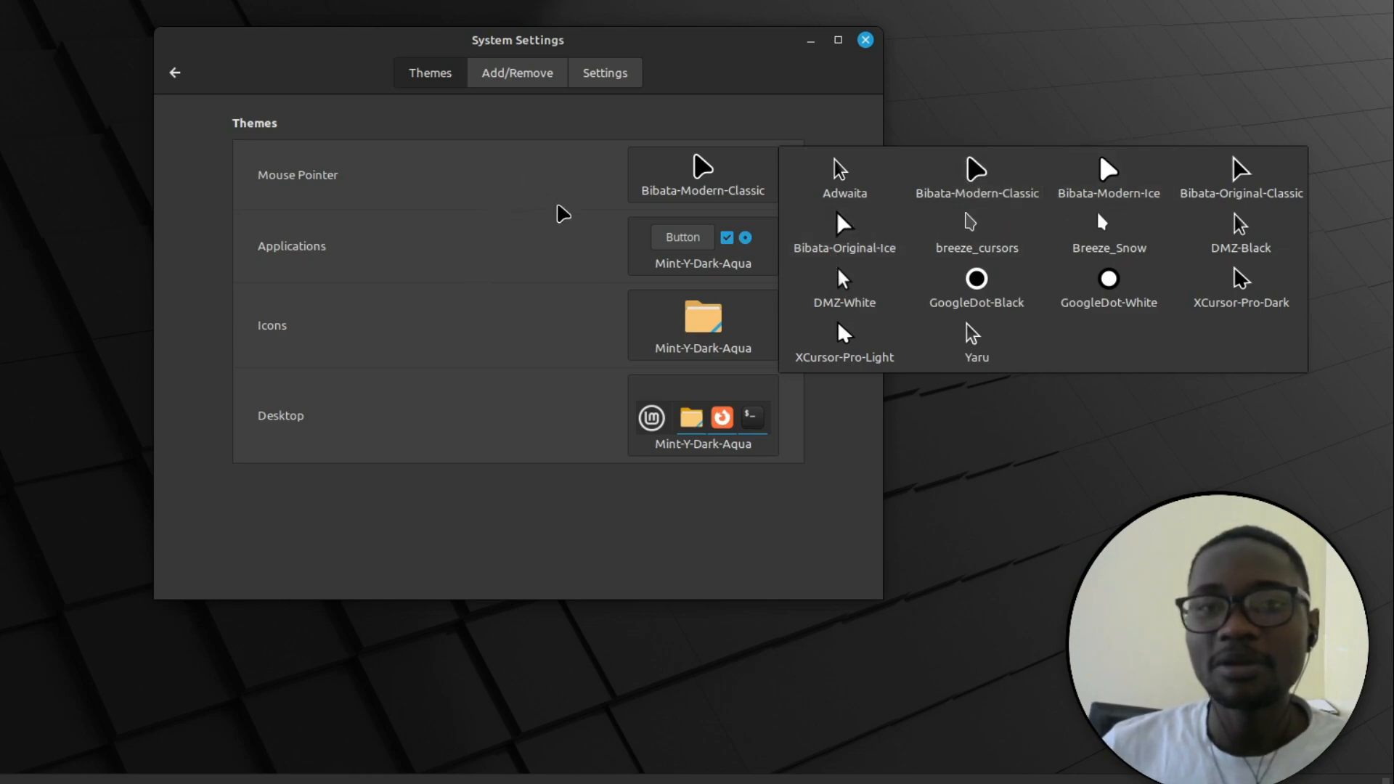
click(611, 119)
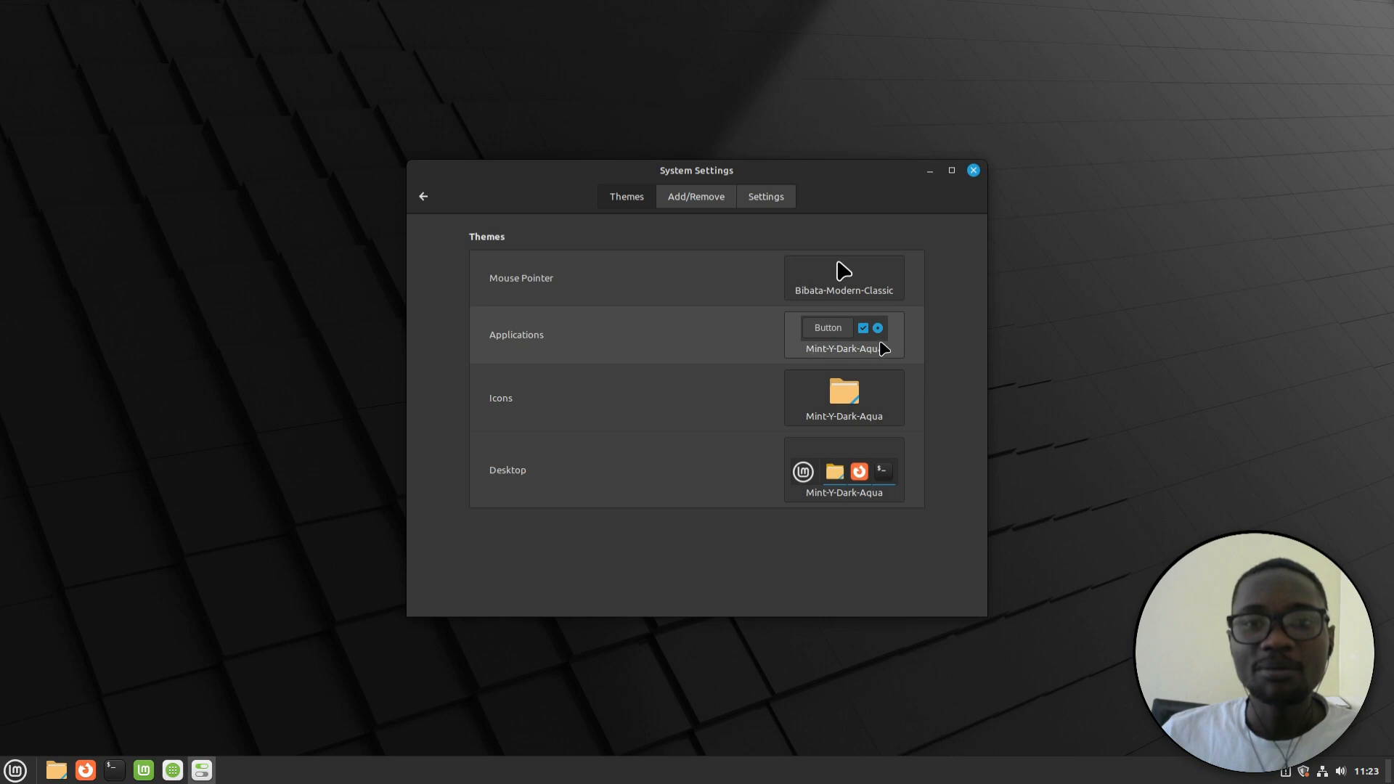
Browse the application themes, keeping Mint-Y-Dark-Aqua, then bring up the icon theme chooser
click(846, 352)
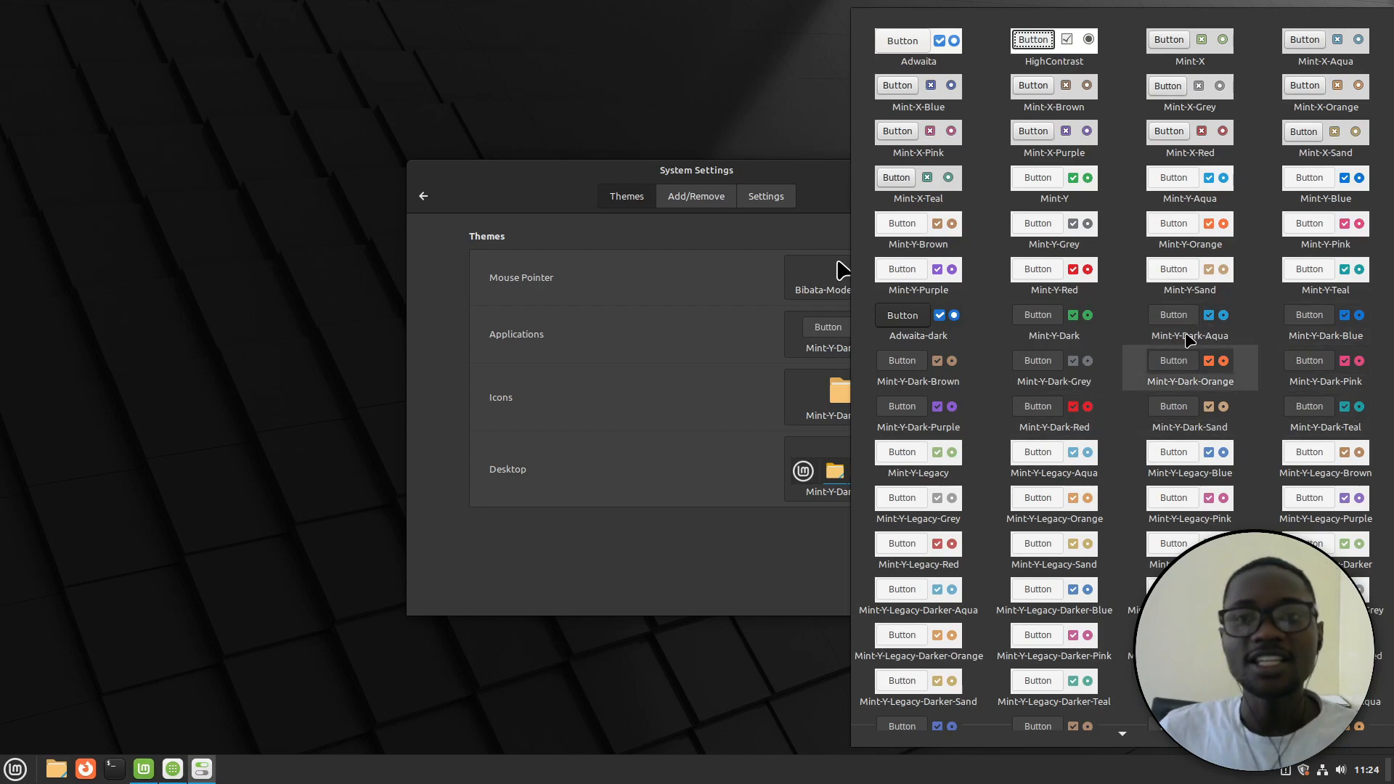
click(835, 206)
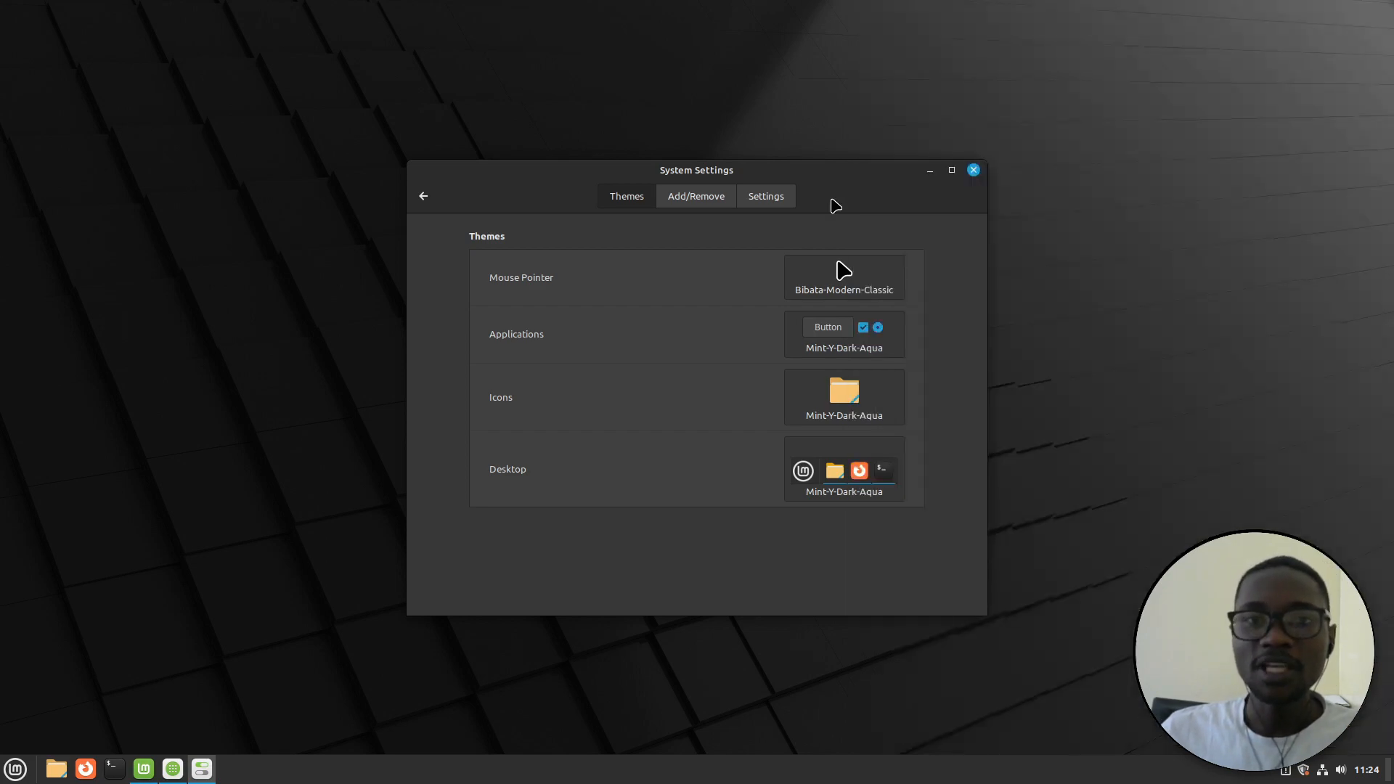
click(808, 403)
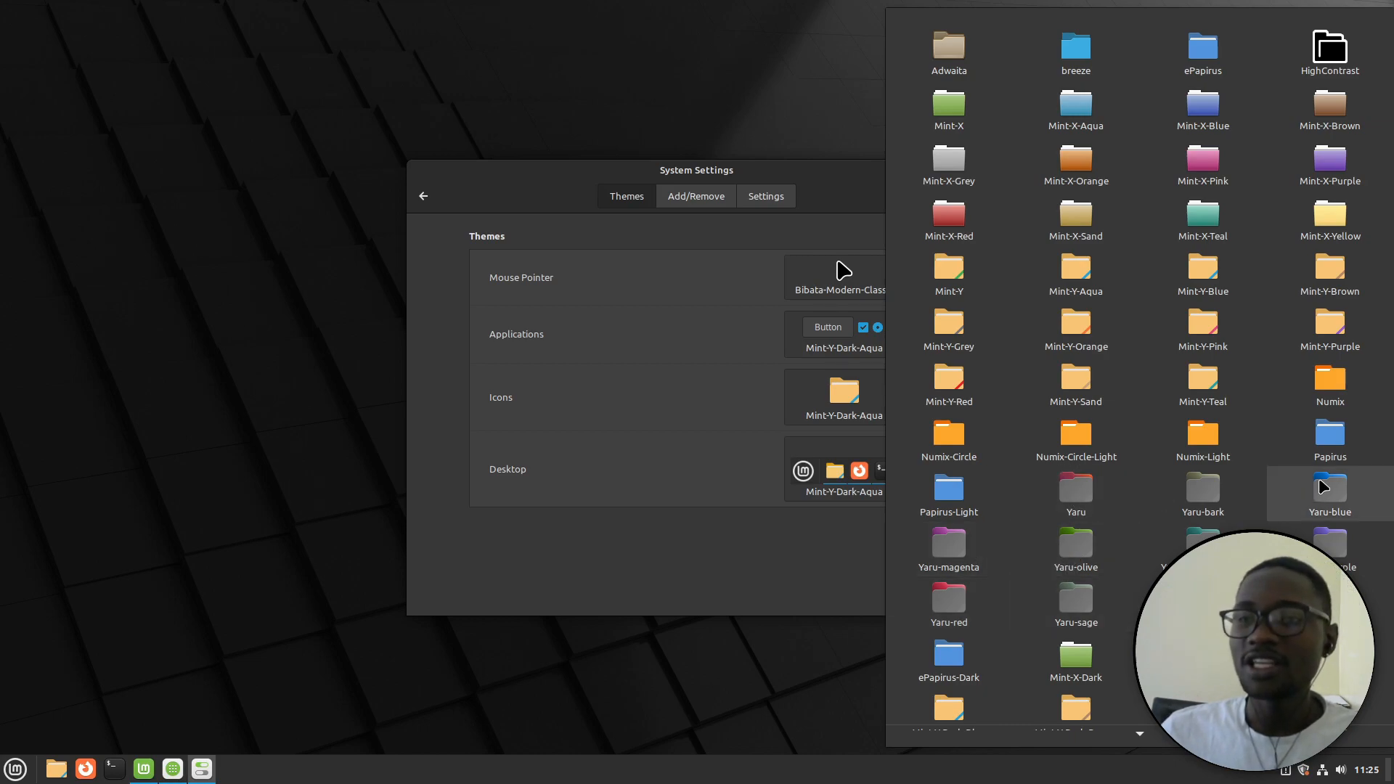
Scroll through the Mint-X, Mint-Y, Numix, Papirus and Yaru icon themes and dismiss the list unchanged
scroll(1330, 482, down, 3)
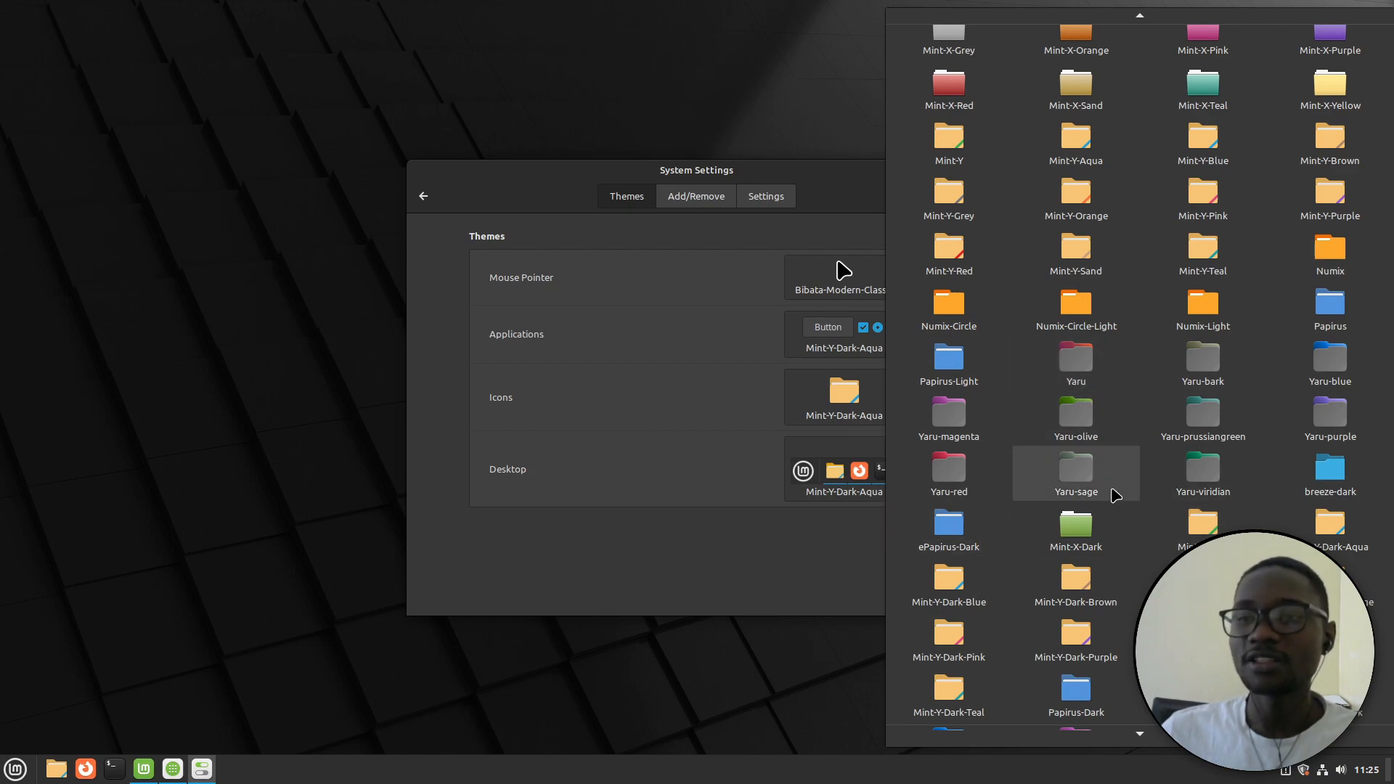
scroll(1096, 448, down, 3)
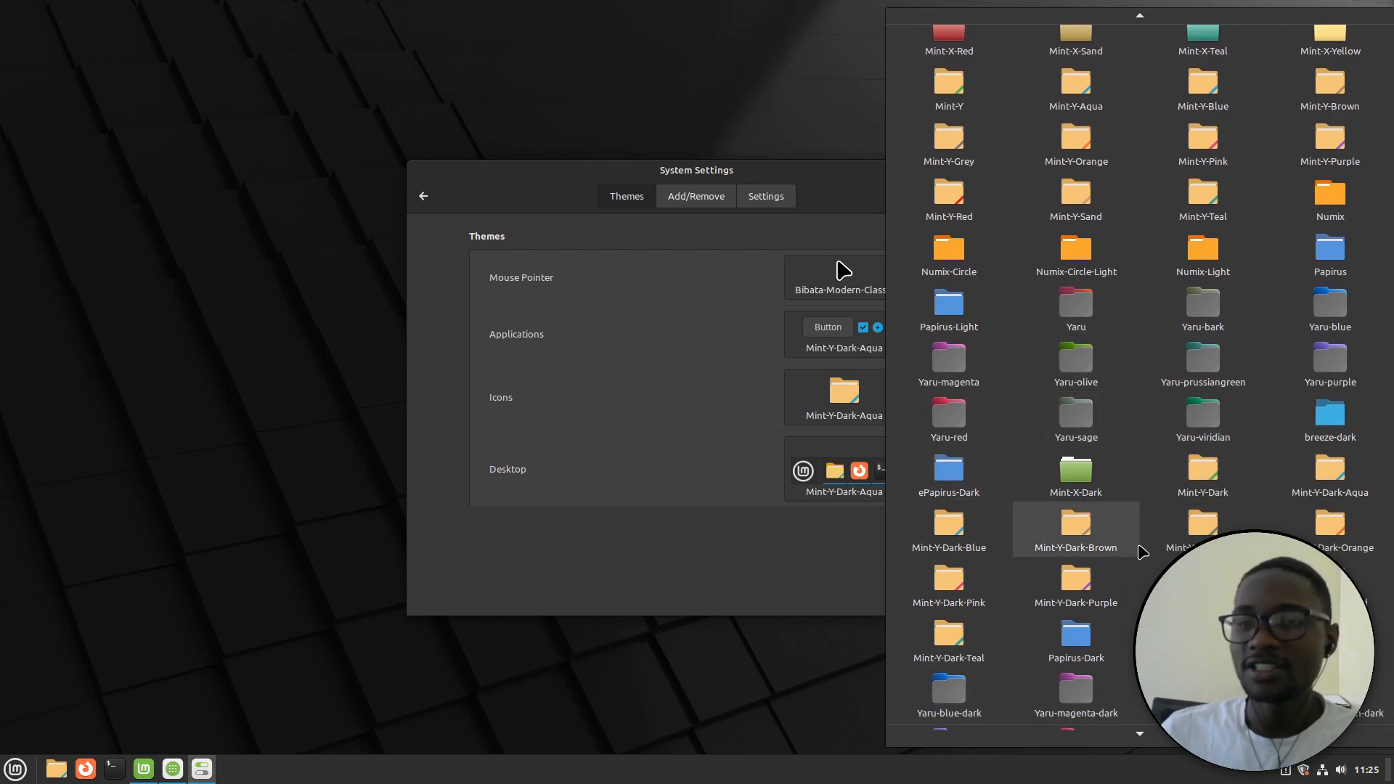
scroll(1128, 396, up, 6)
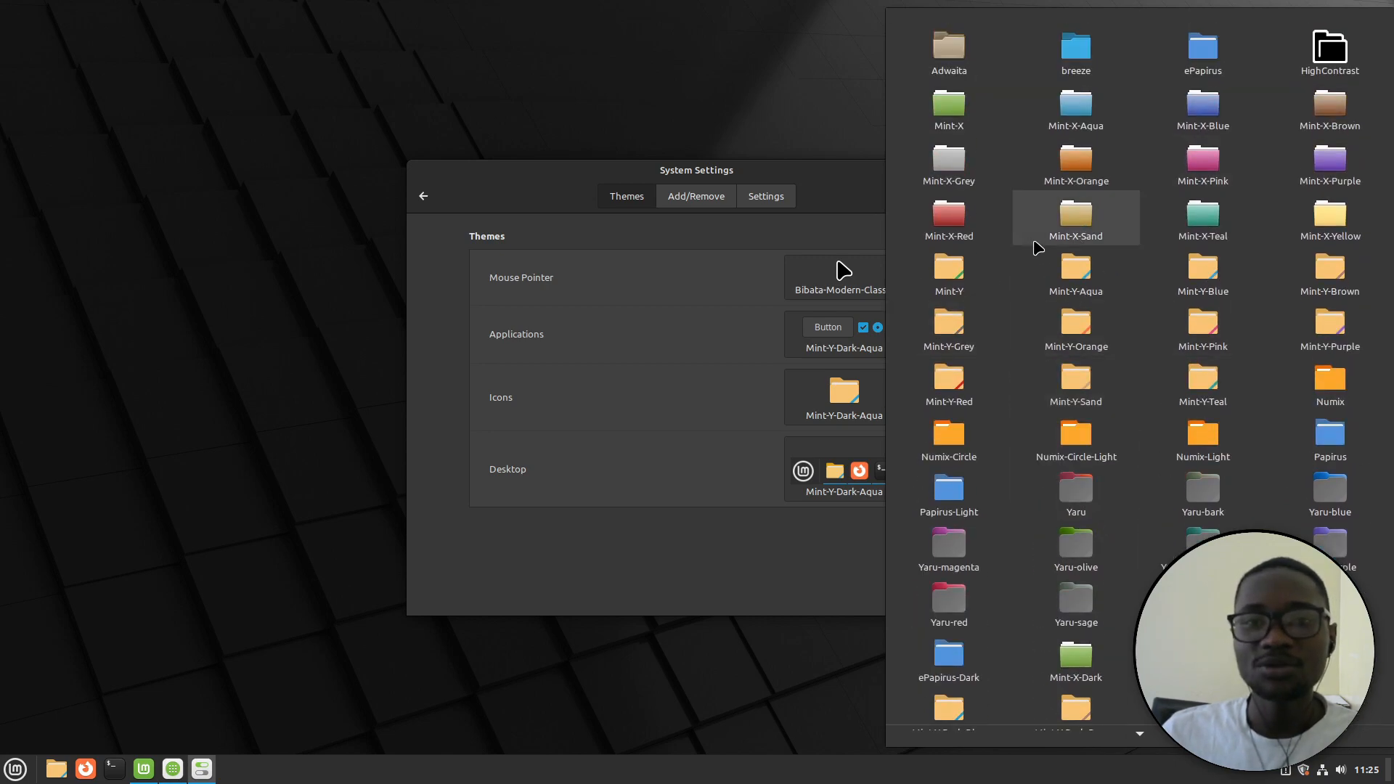
click(779, 560)
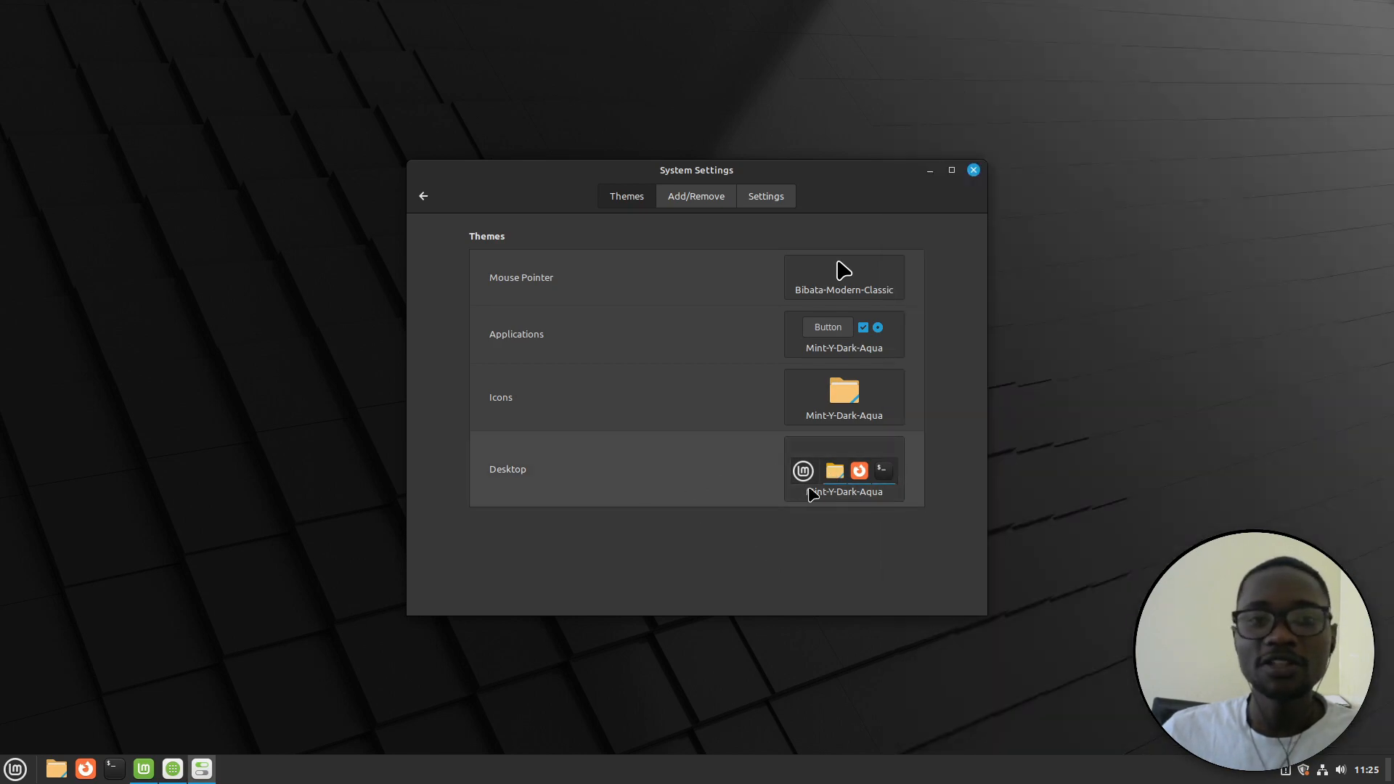
Browse the desktop themes without leaving Mint-Y-Dark-Aqua, then go back to the settings overview
click(845, 463)
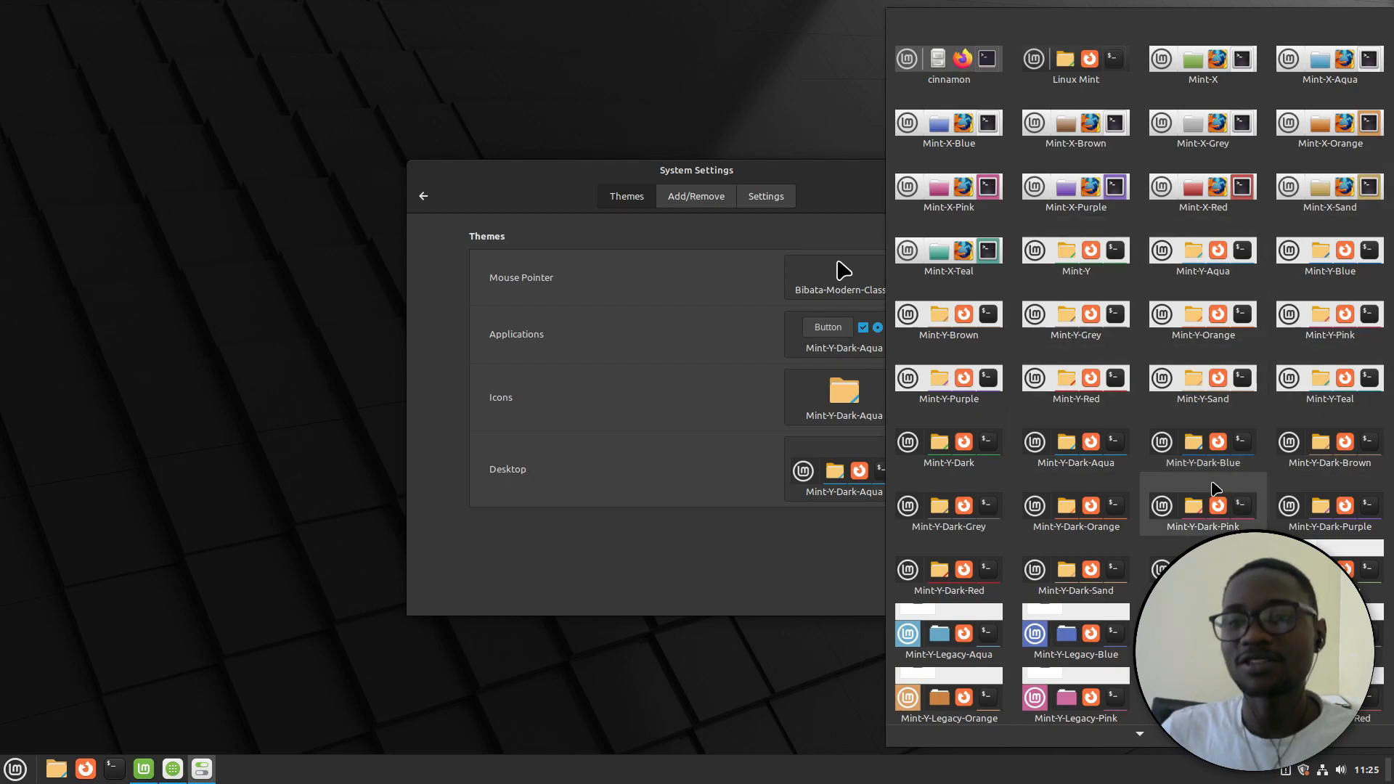
scroll(1149, 519, down, 3)
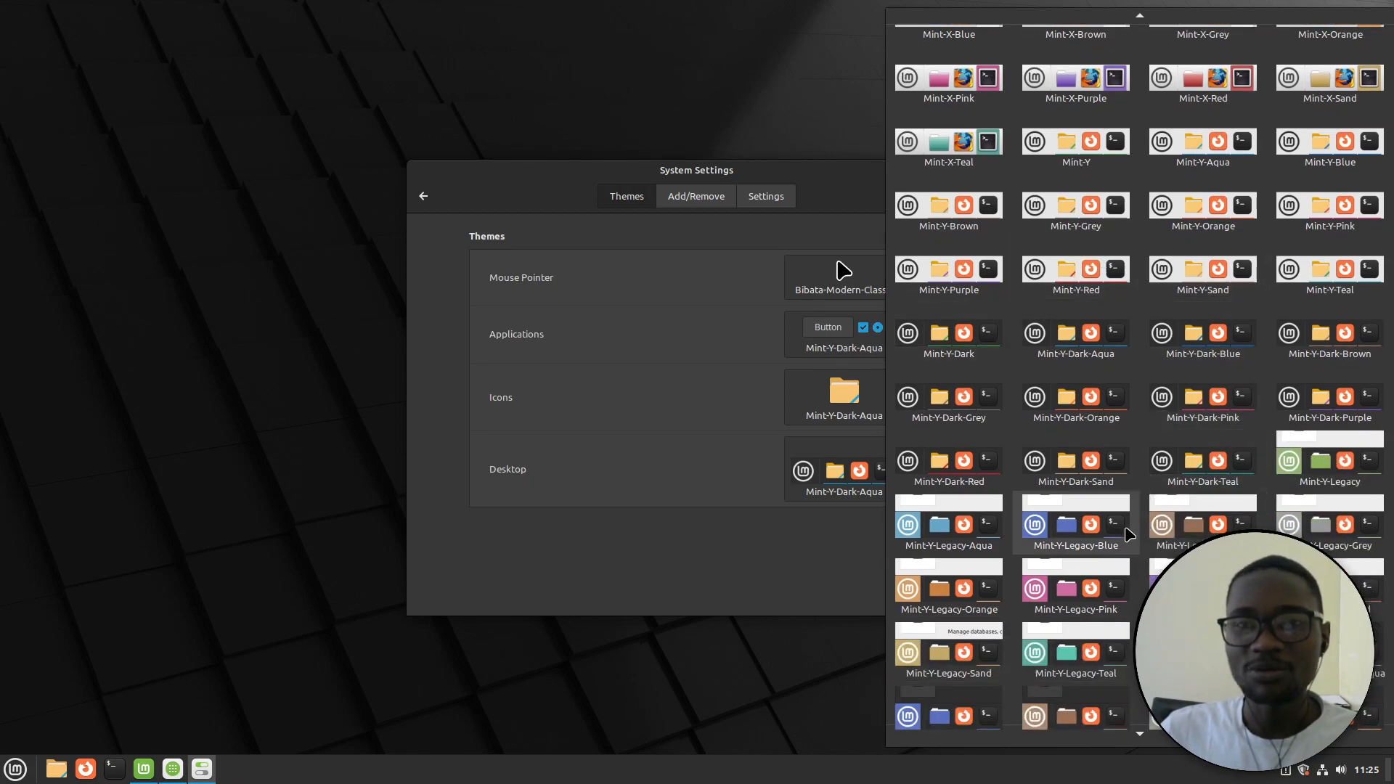
scroll(1128, 535, down, 1)
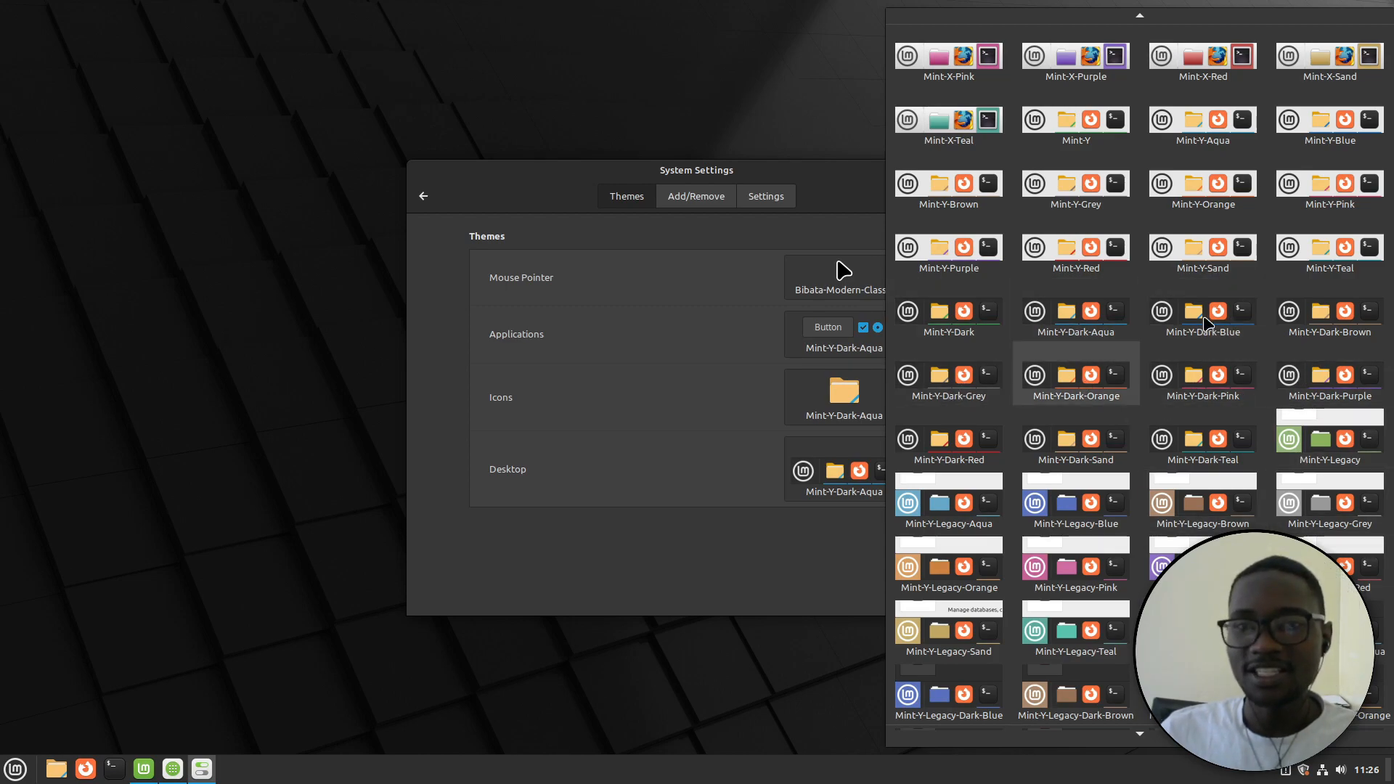
click(684, 544)
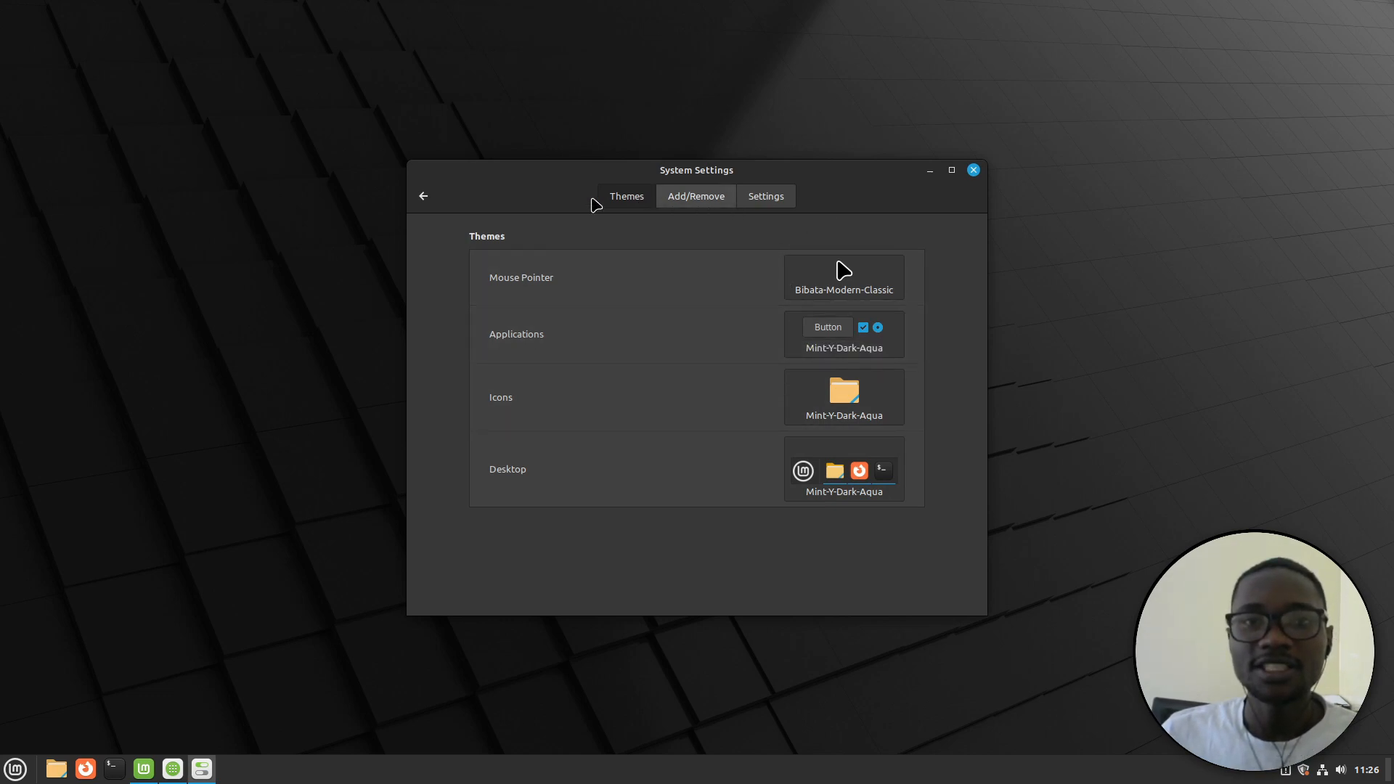
click(423, 204)
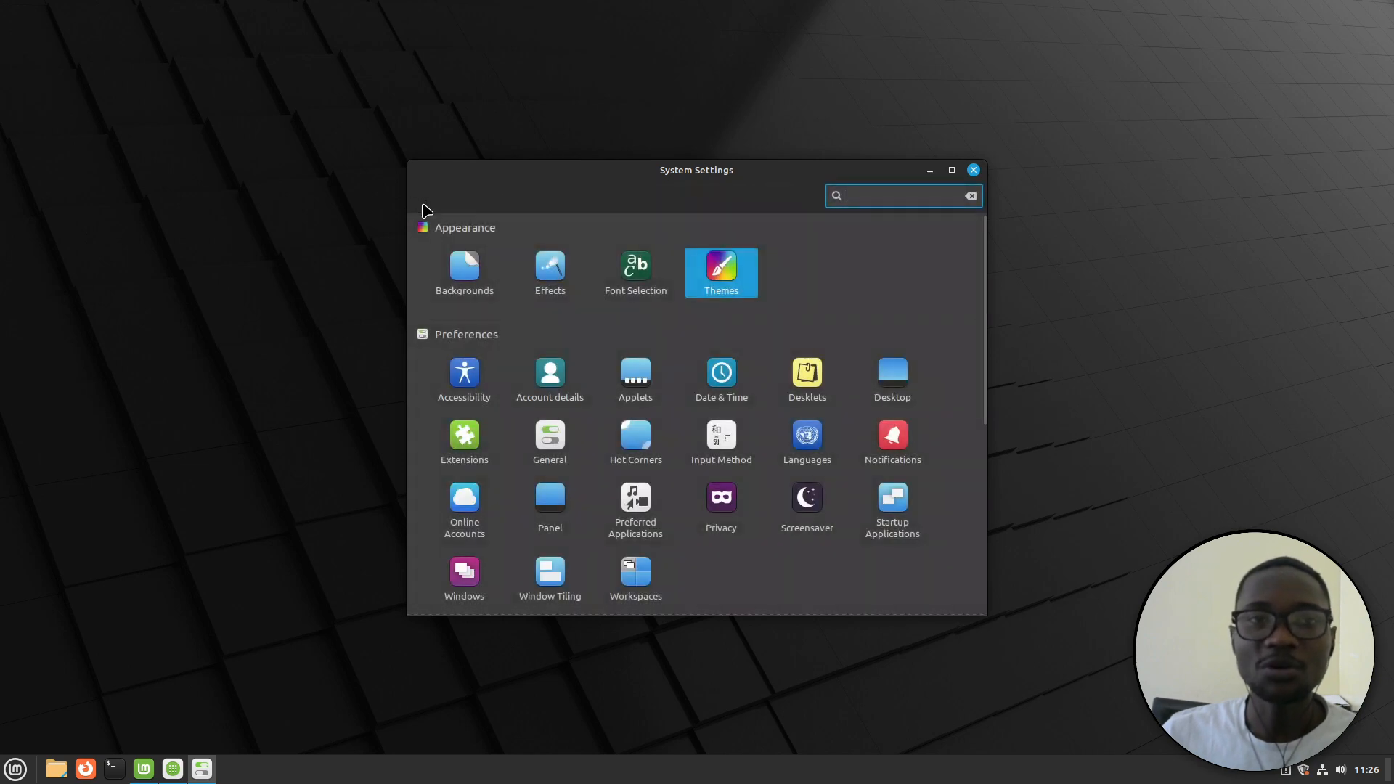
In Desktop settings, show the Computer, Home and Trash icons on the desktop
click(906, 374)
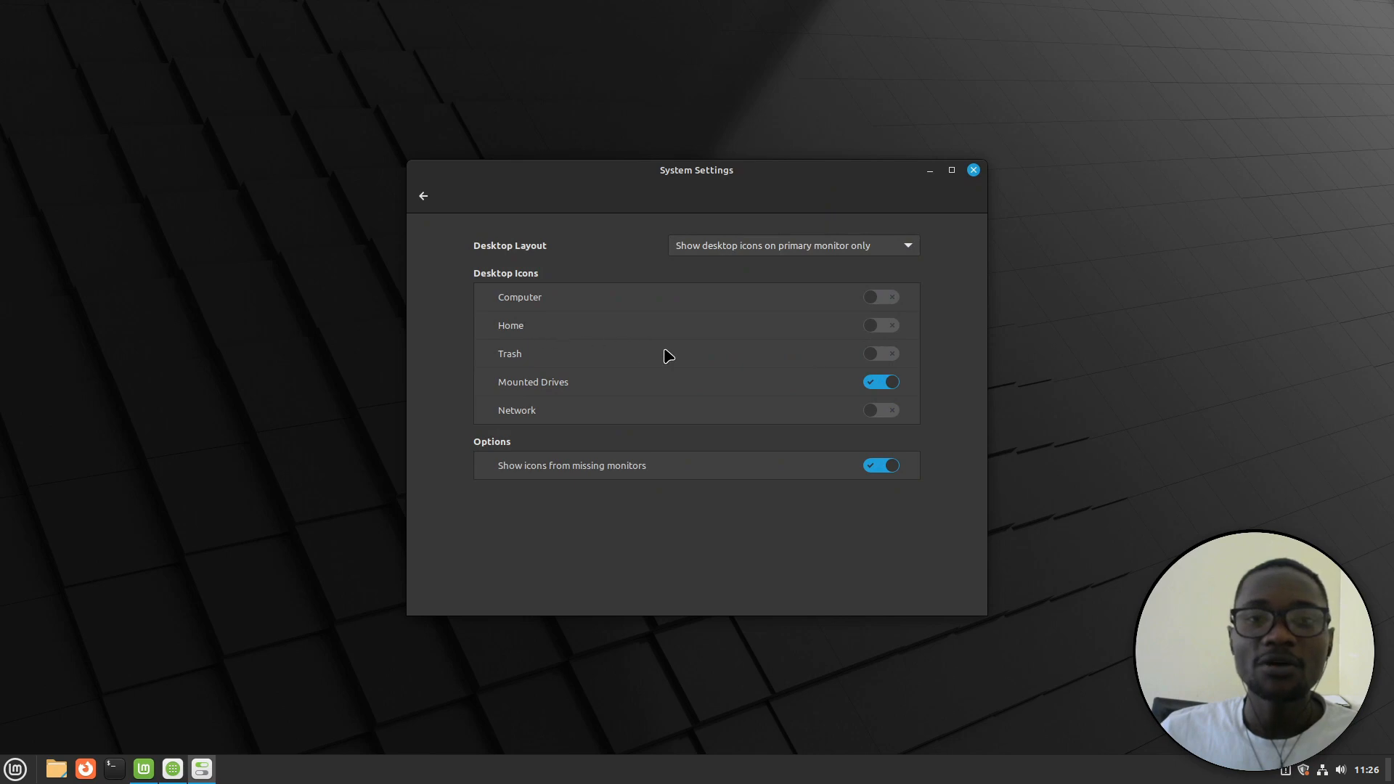
click(884, 303)
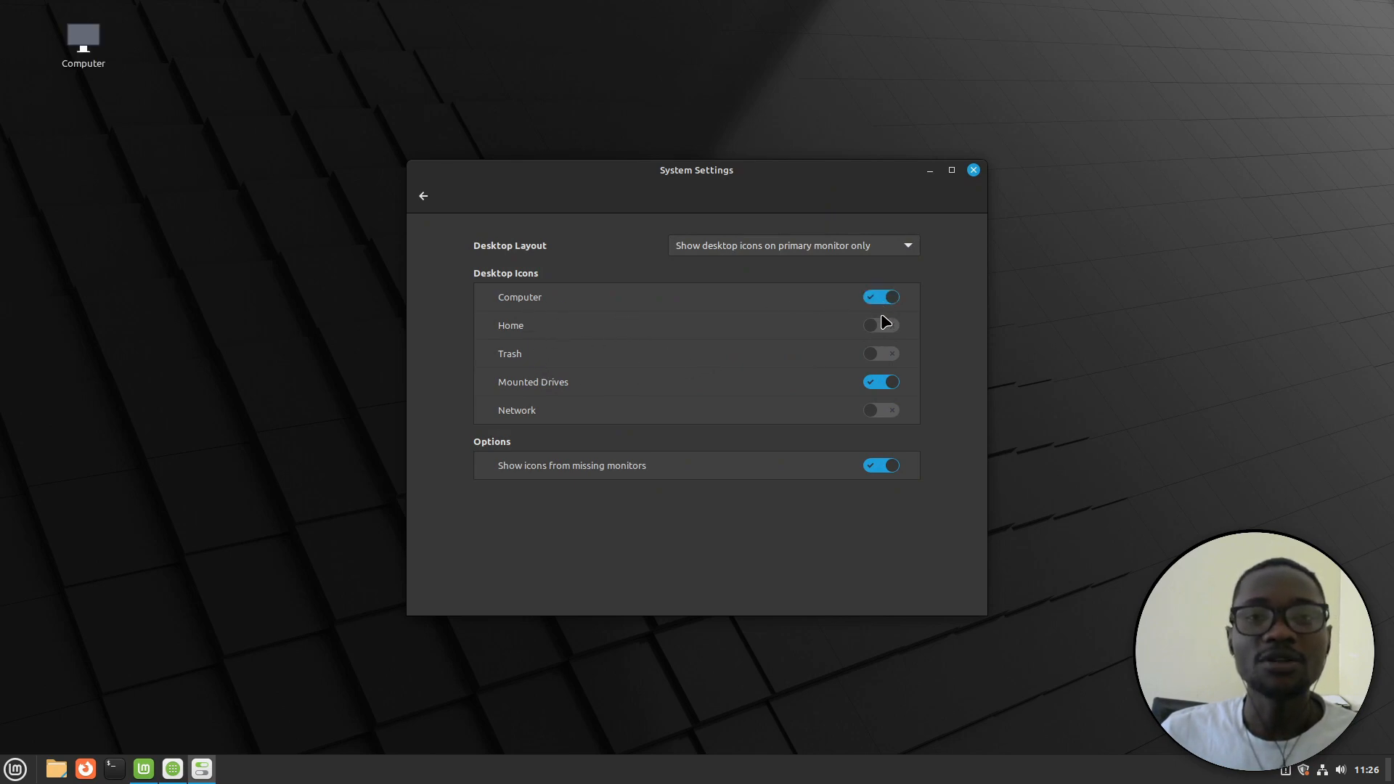
click(881, 329)
click(882, 353)
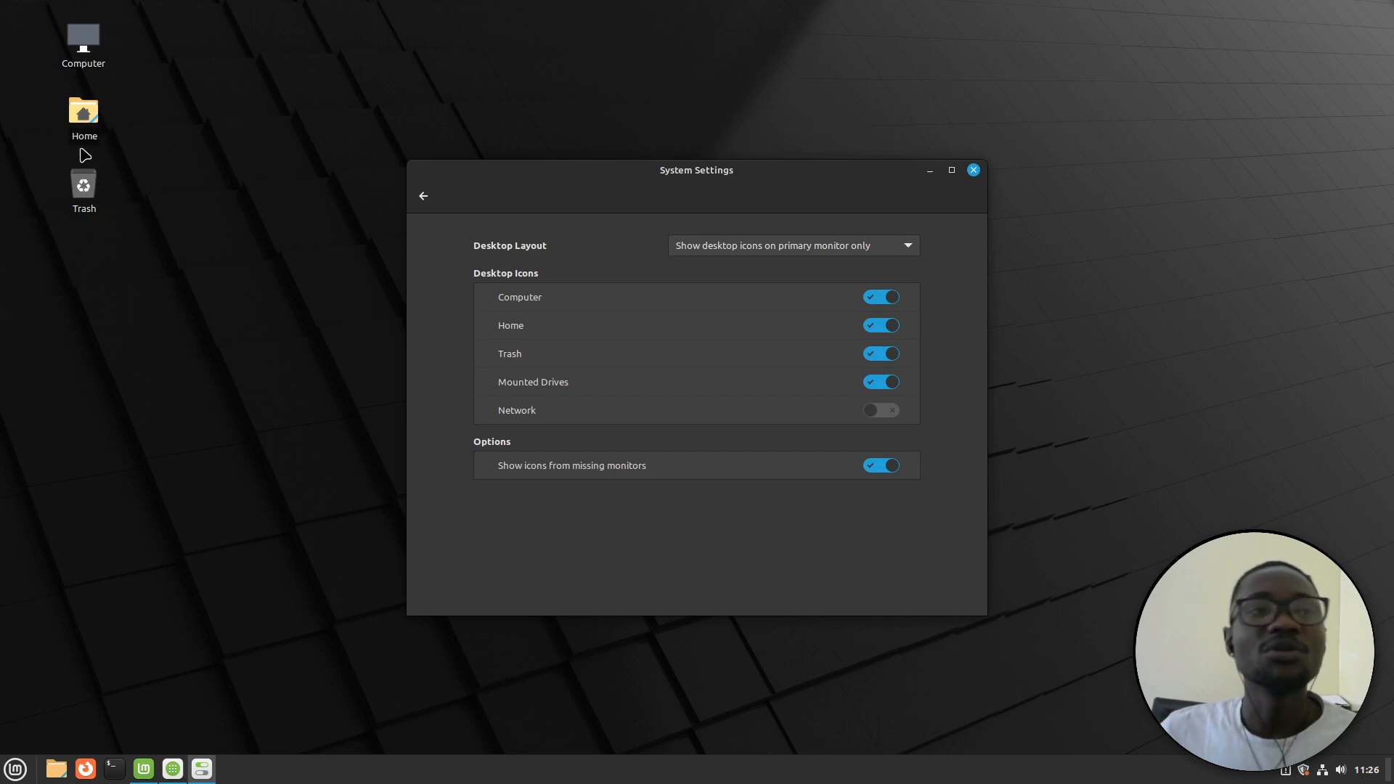
Hide the Computer, Home, Trash and Mounted Drives icons and go back to the overview
click(884, 300)
click(883, 325)
click(884, 354)
click(894, 391)
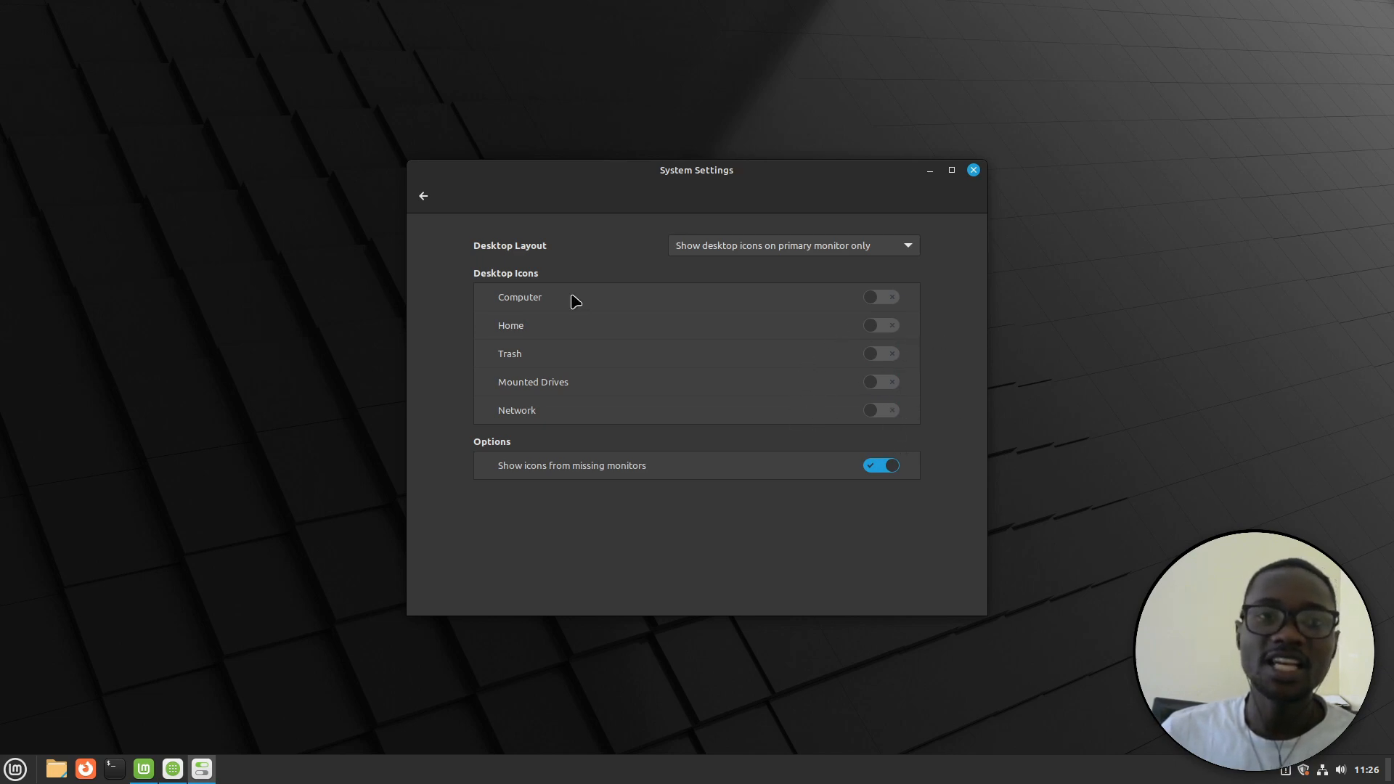
click(420, 198)
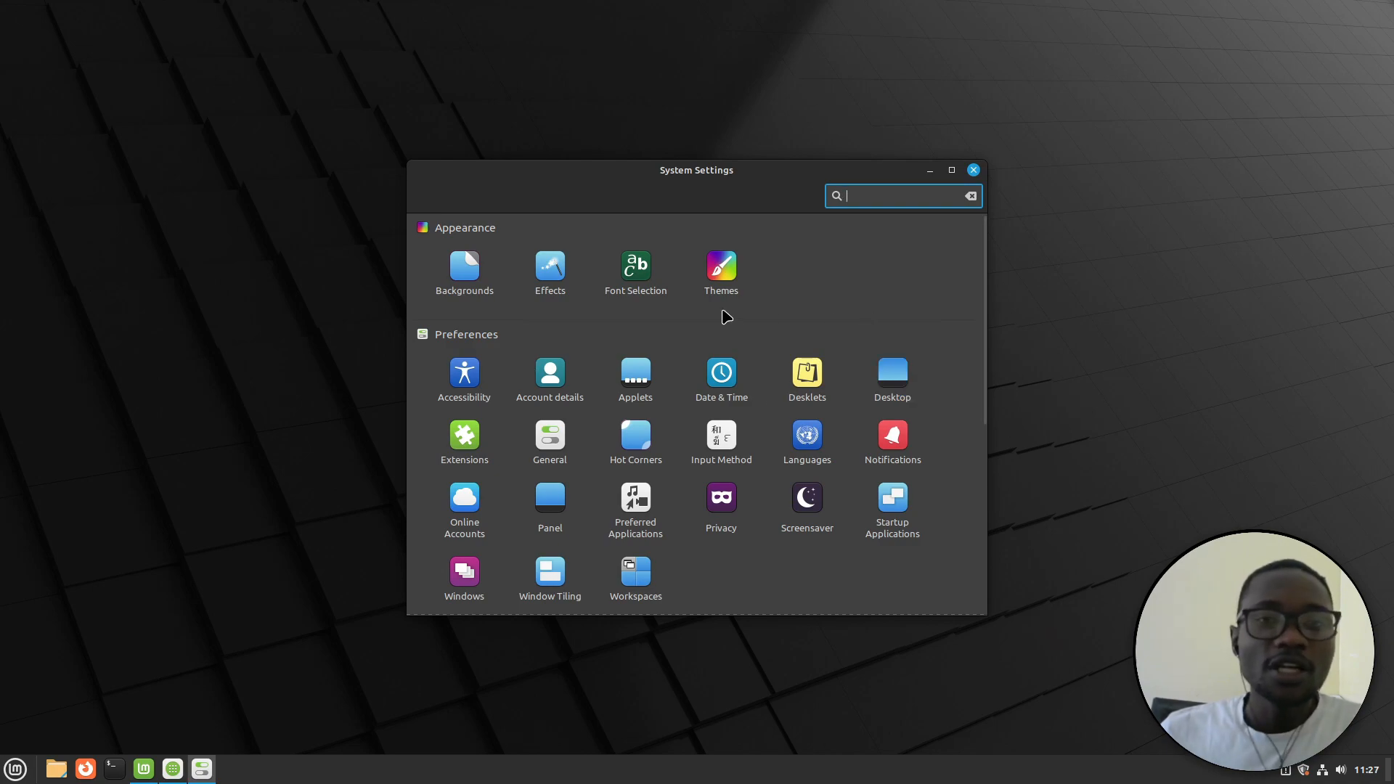
In Backgrounds, browse the Vanessa and Vera collections, trying Estonia and Cracked as wallpaper
click(468, 274)
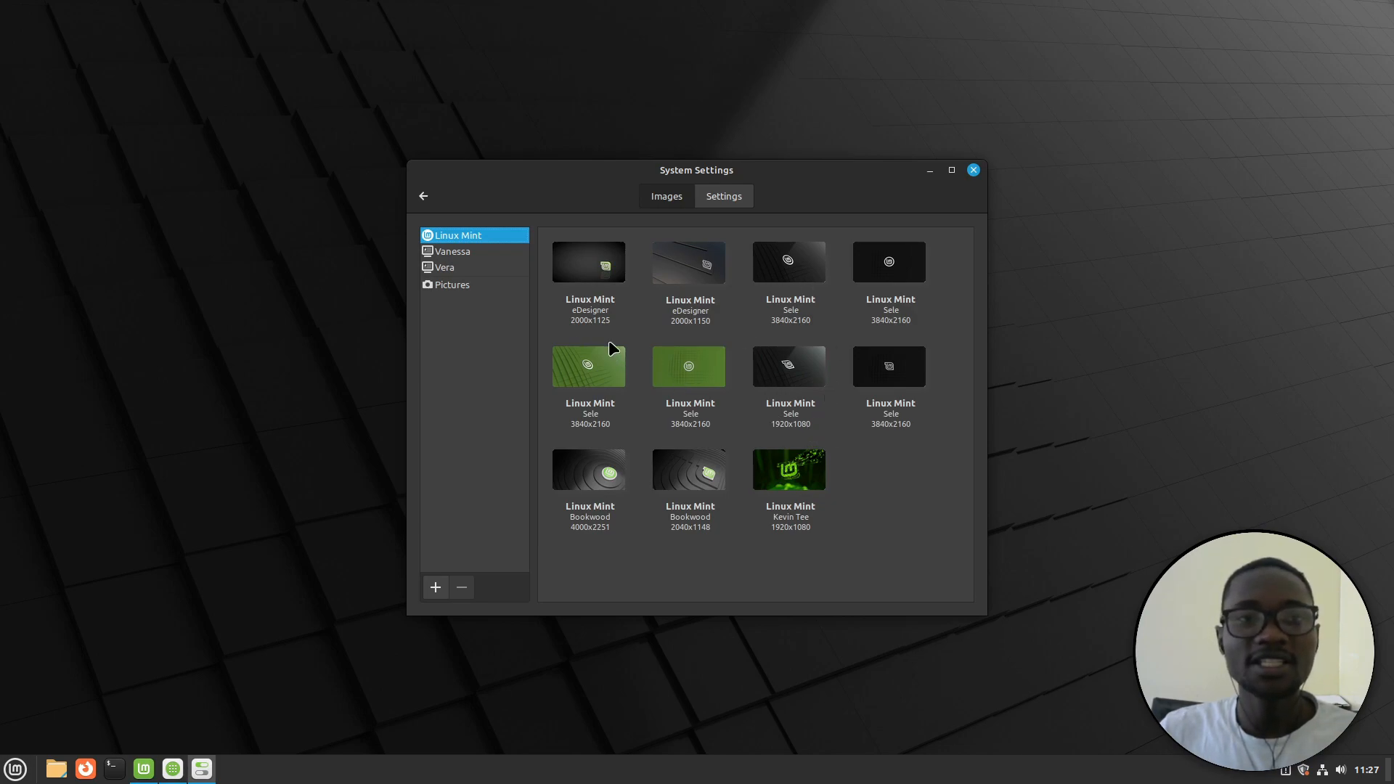
click(483, 258)
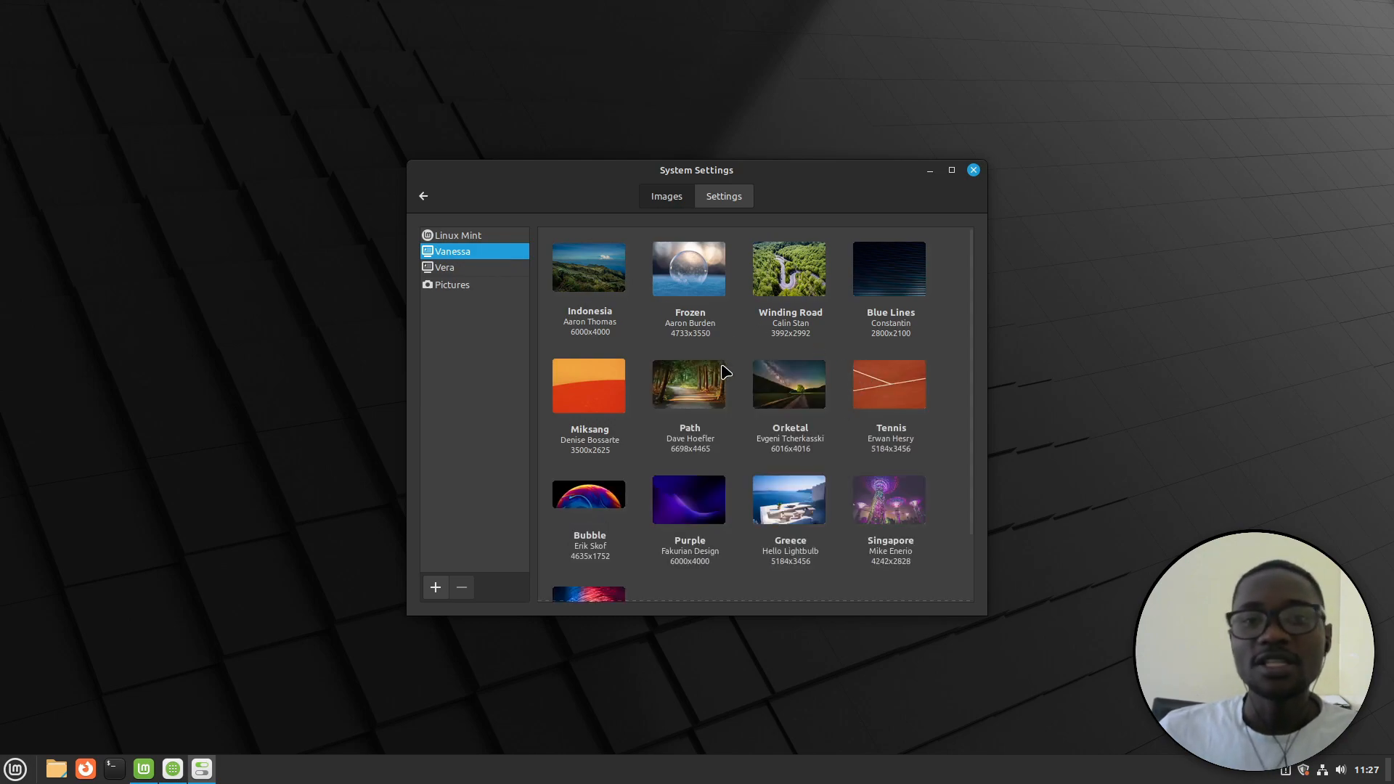
scroll(827, 398, down, 2)
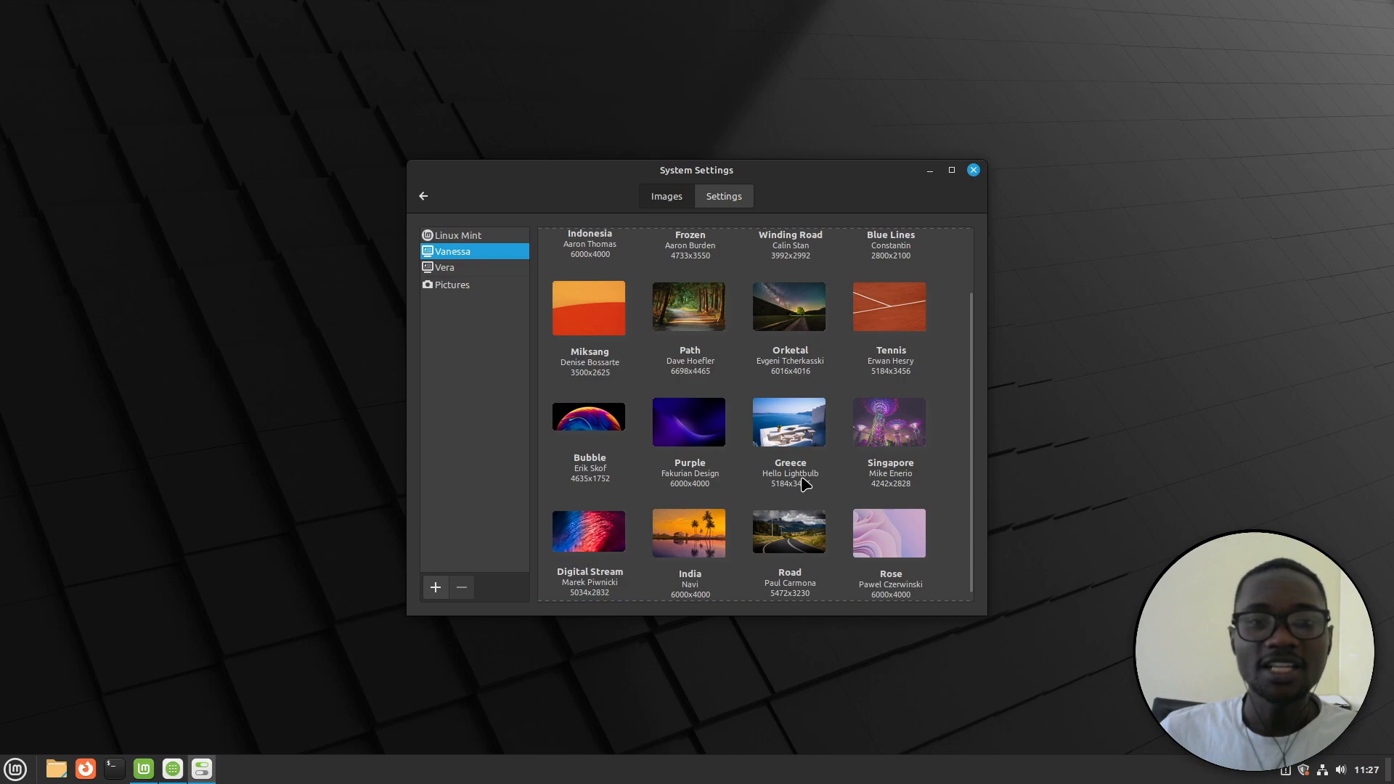
click(463, 267)
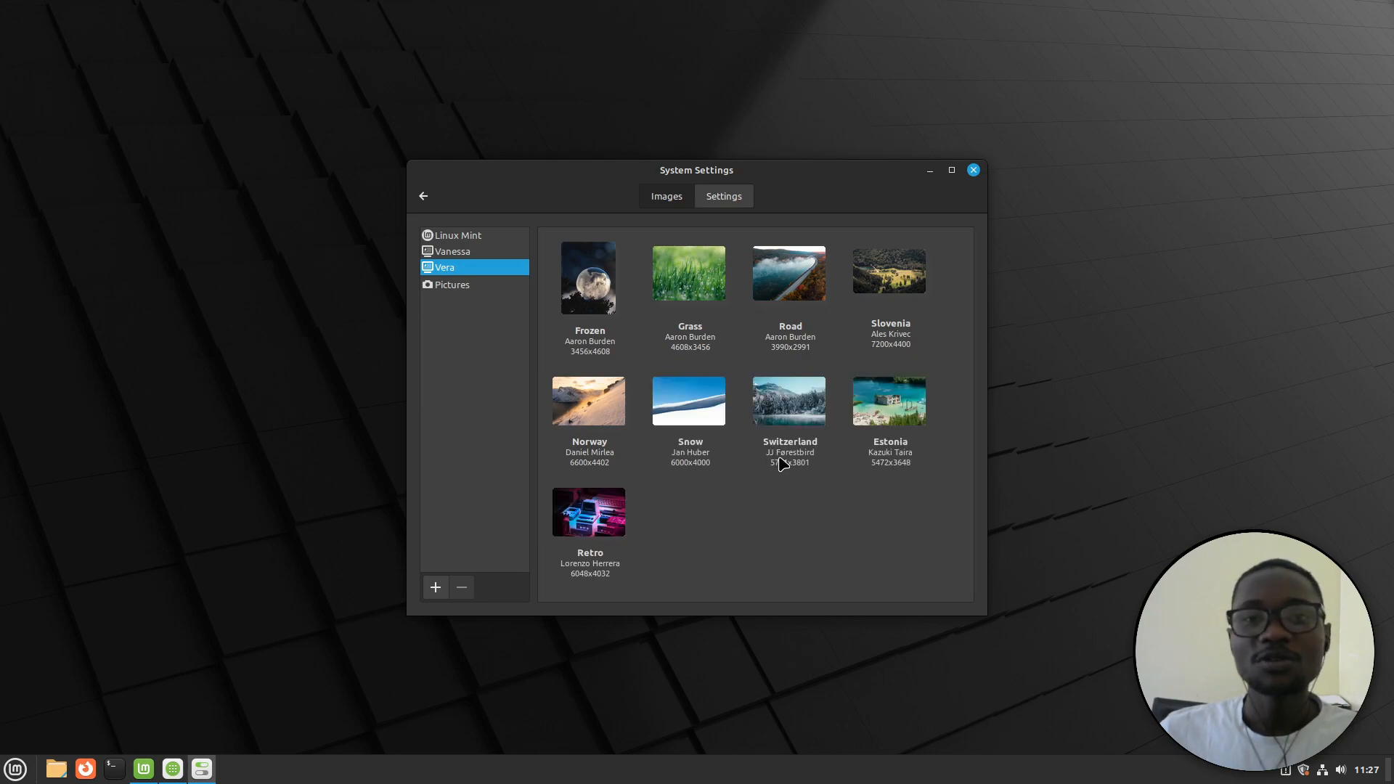
click(872, 402)
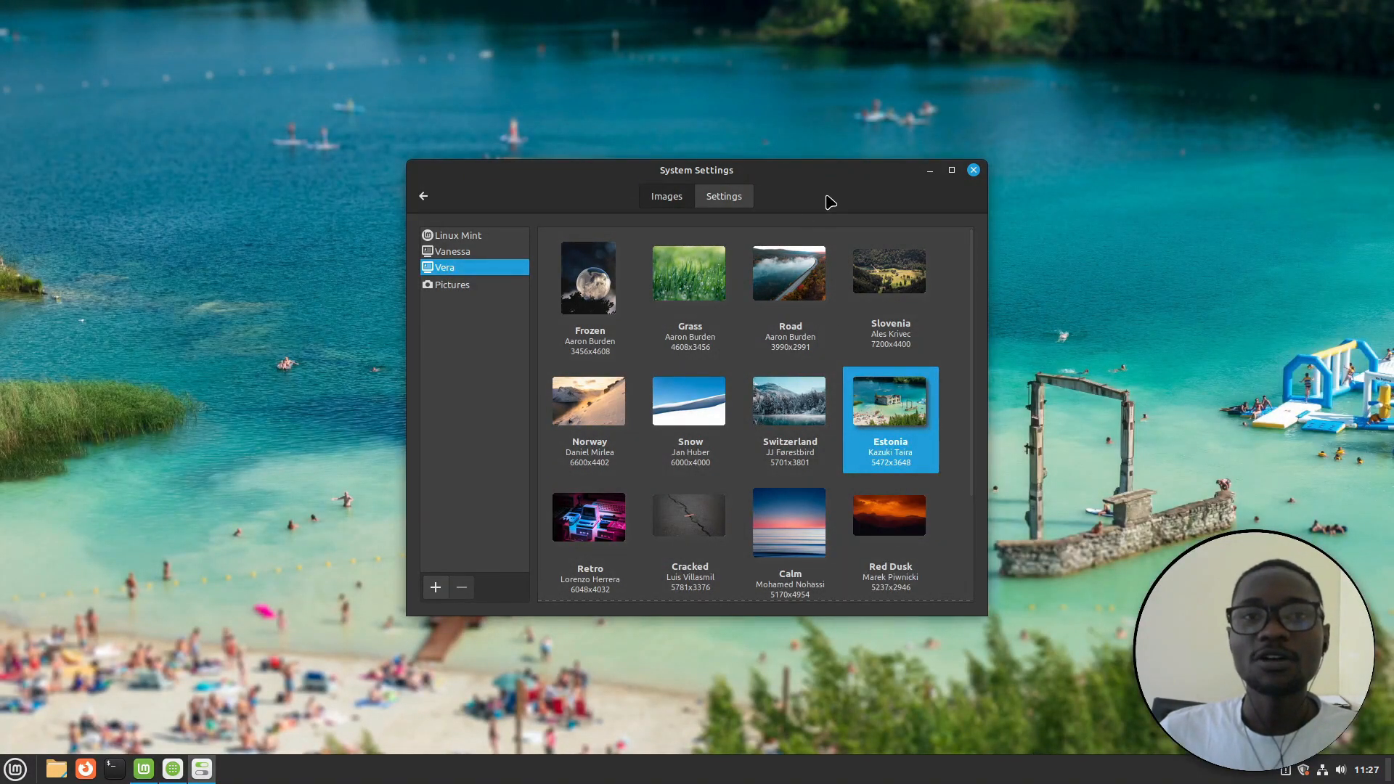
drag(823, 177, 449, 167)
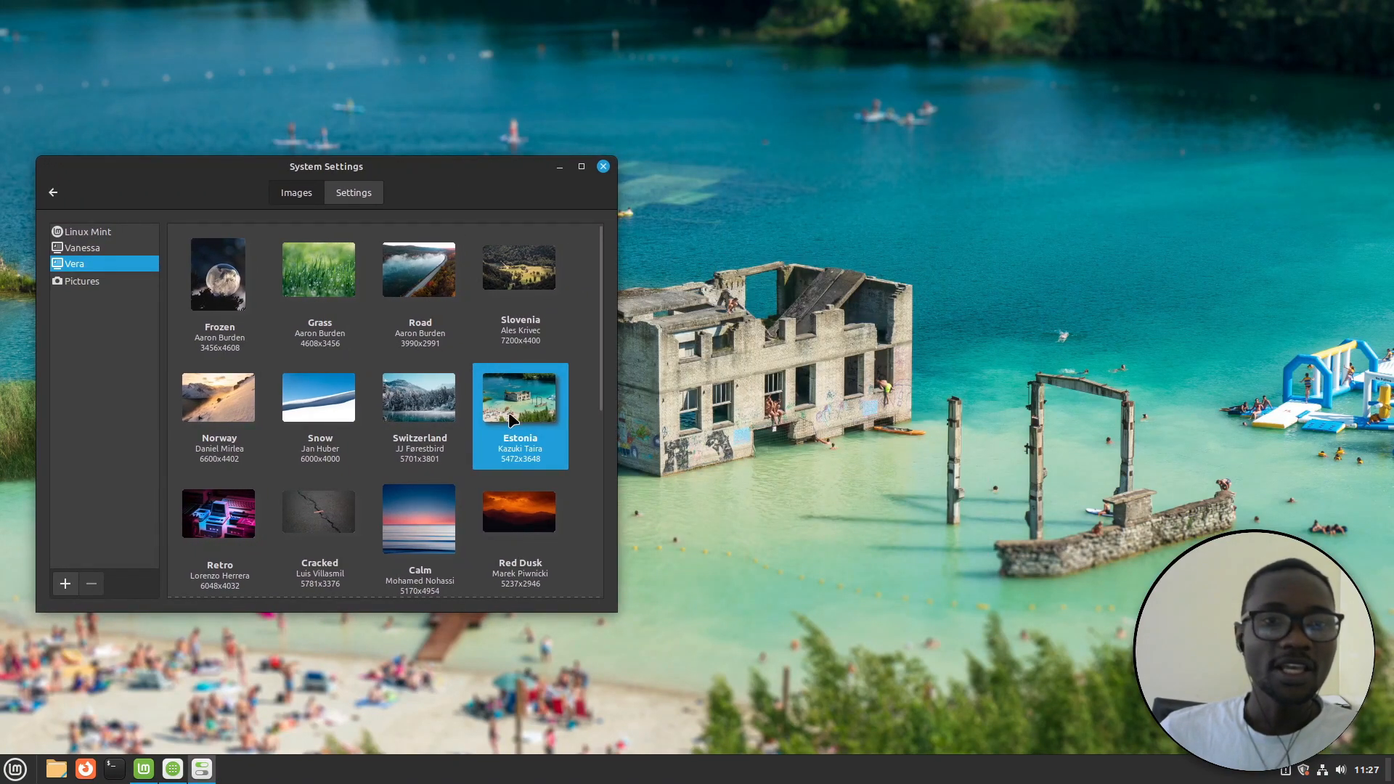
click(320, 519)
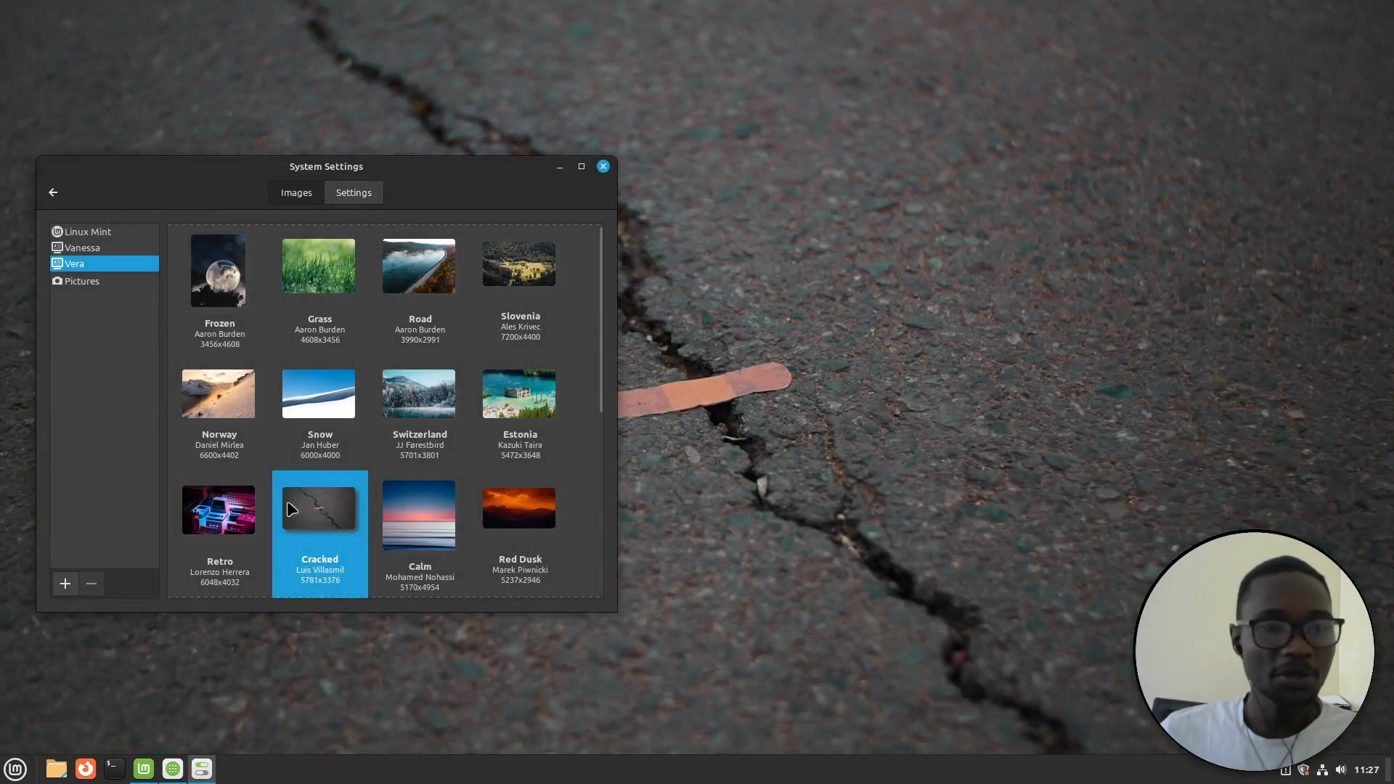
Try Retro, Red Dusk, Slovenia and Mount Baker, then settle on Computer Art as wallpaper
click(236, 523)
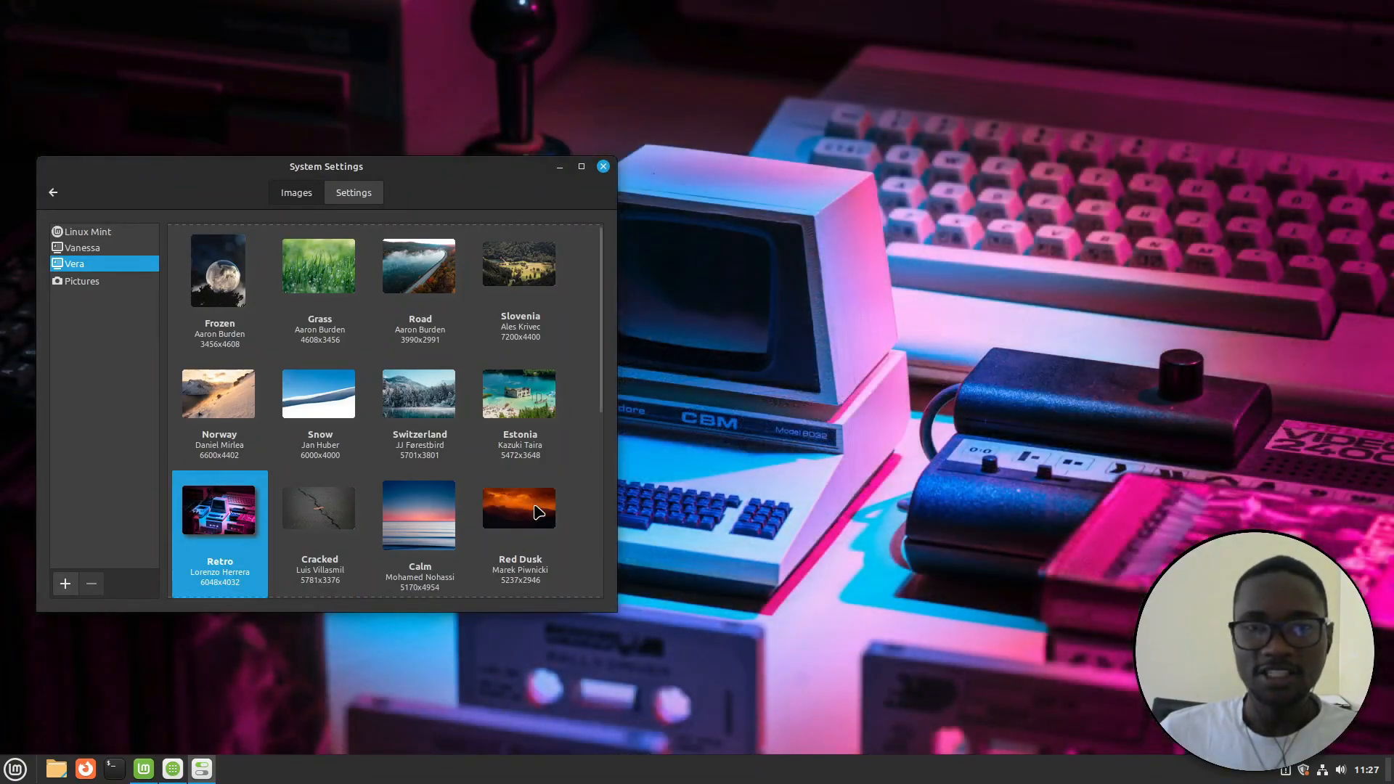
click(519, 510)
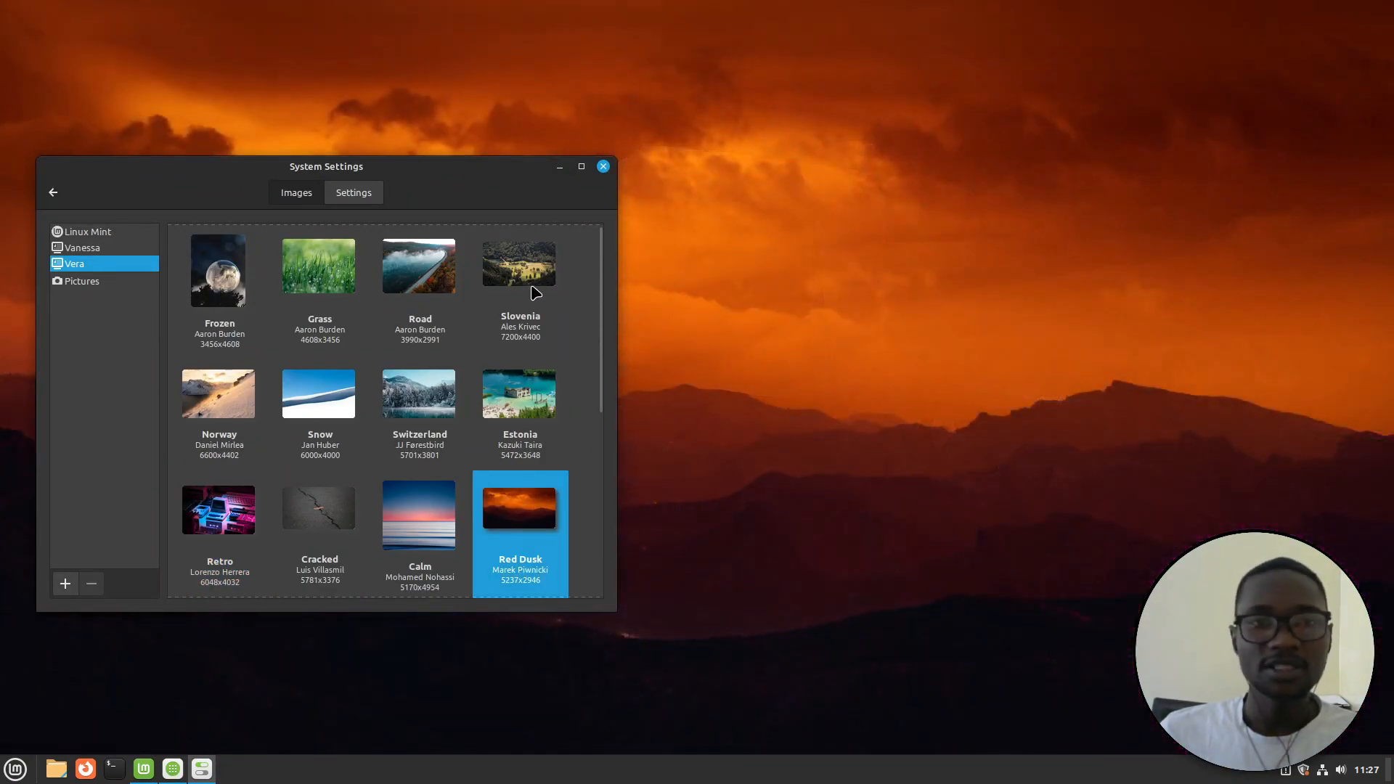
click(535, 263)
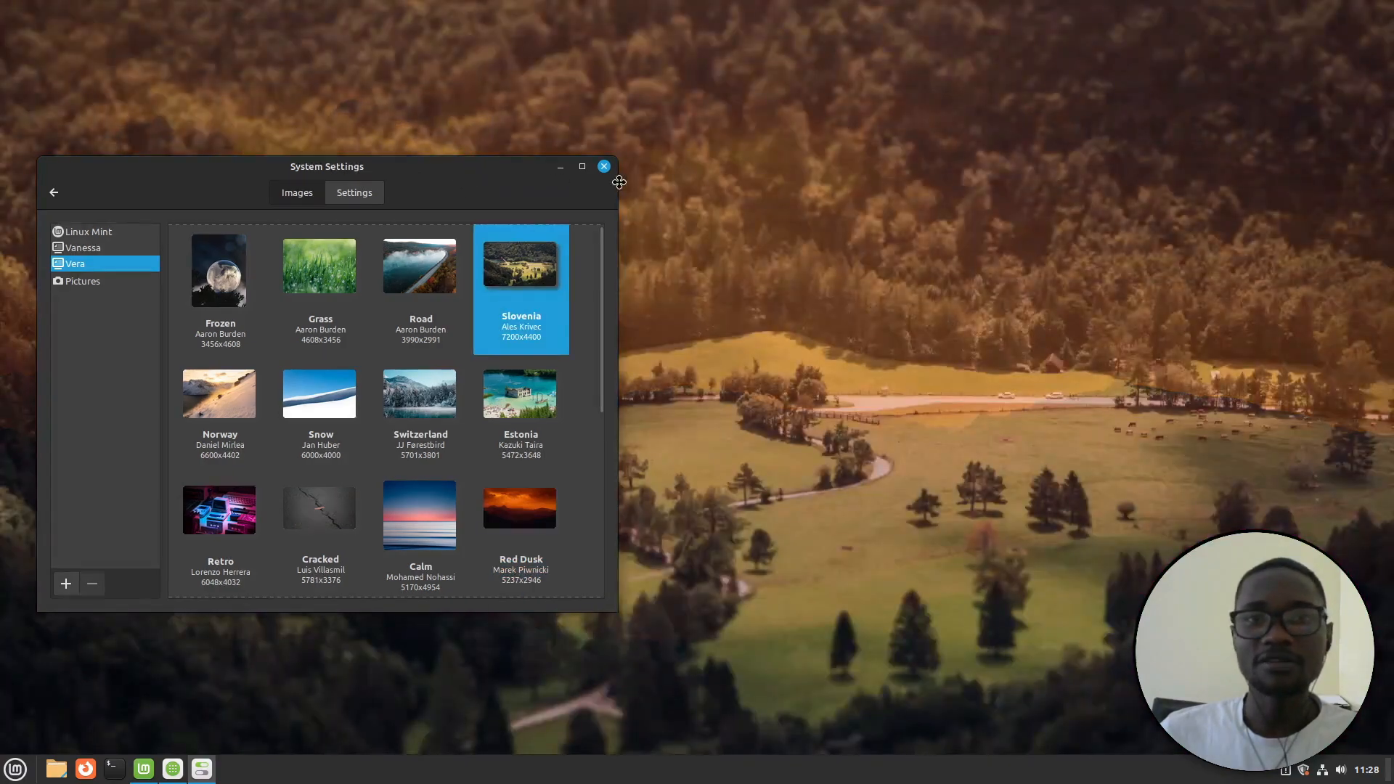
drag(619, 182, 1190, 120)
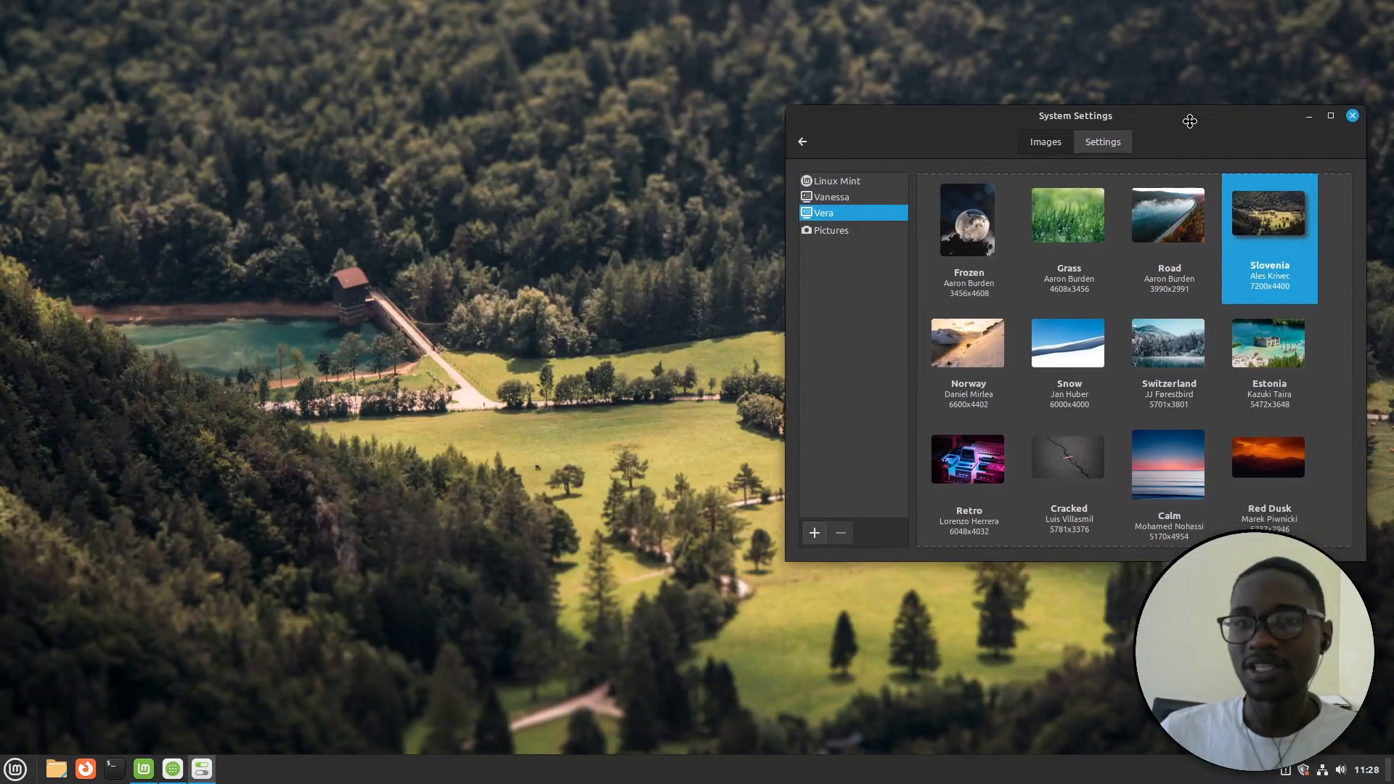
scroll(1089, 330, down, 5)
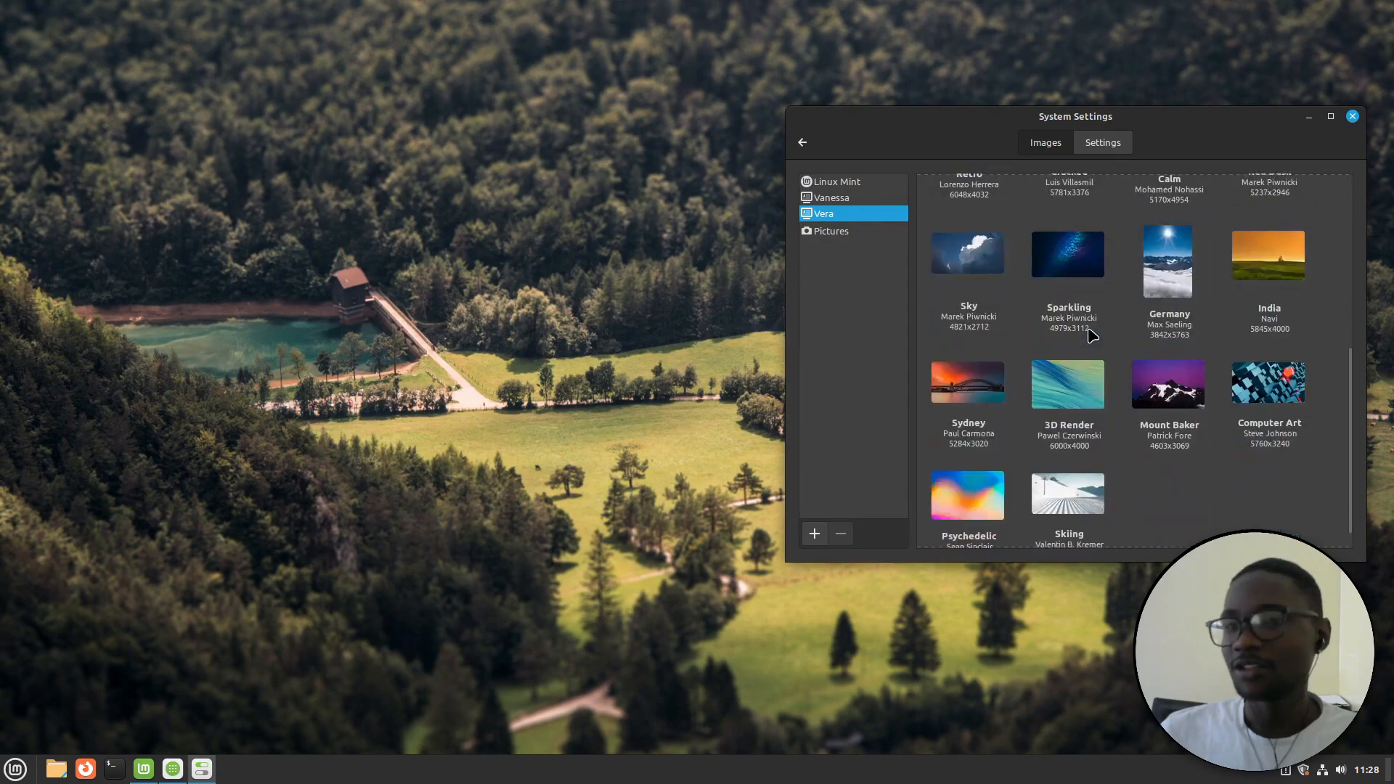
click(1172, 387)
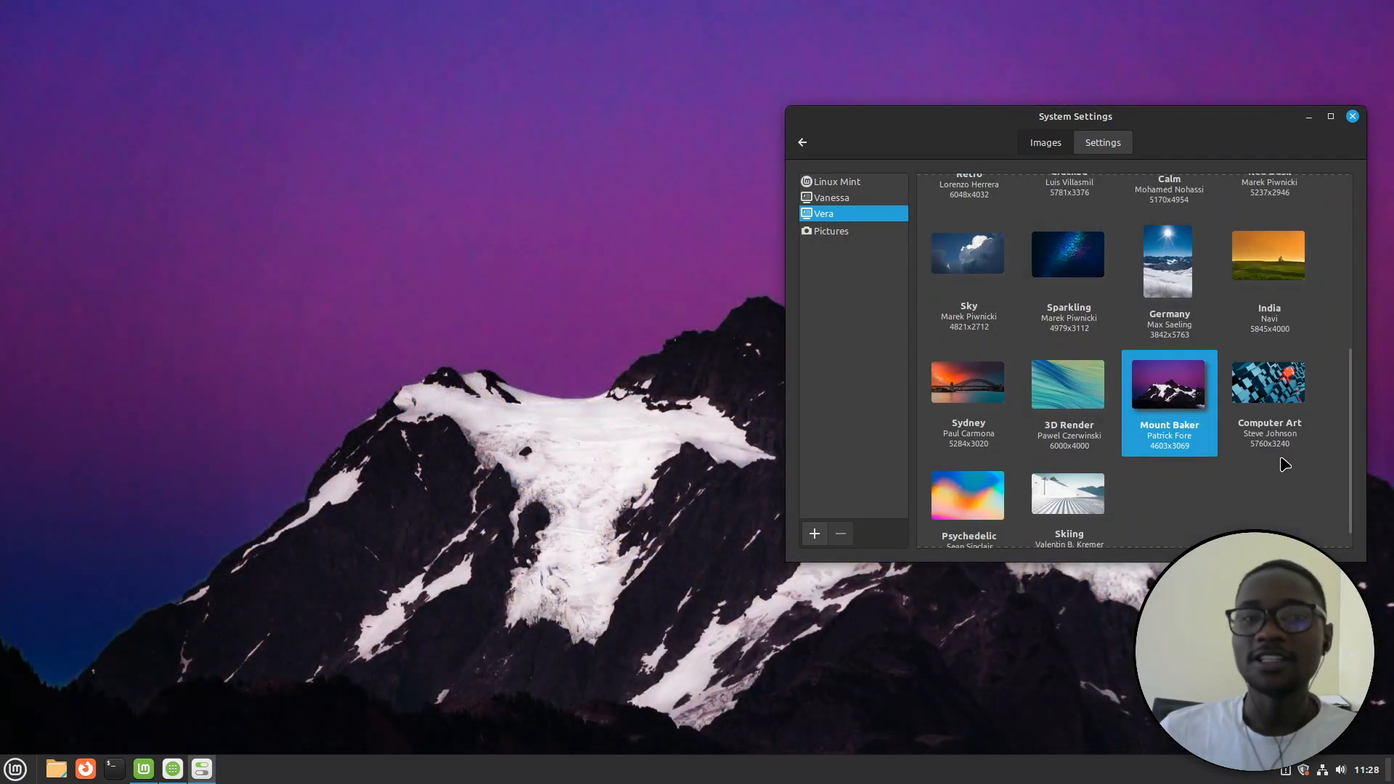
click(1271, 407)
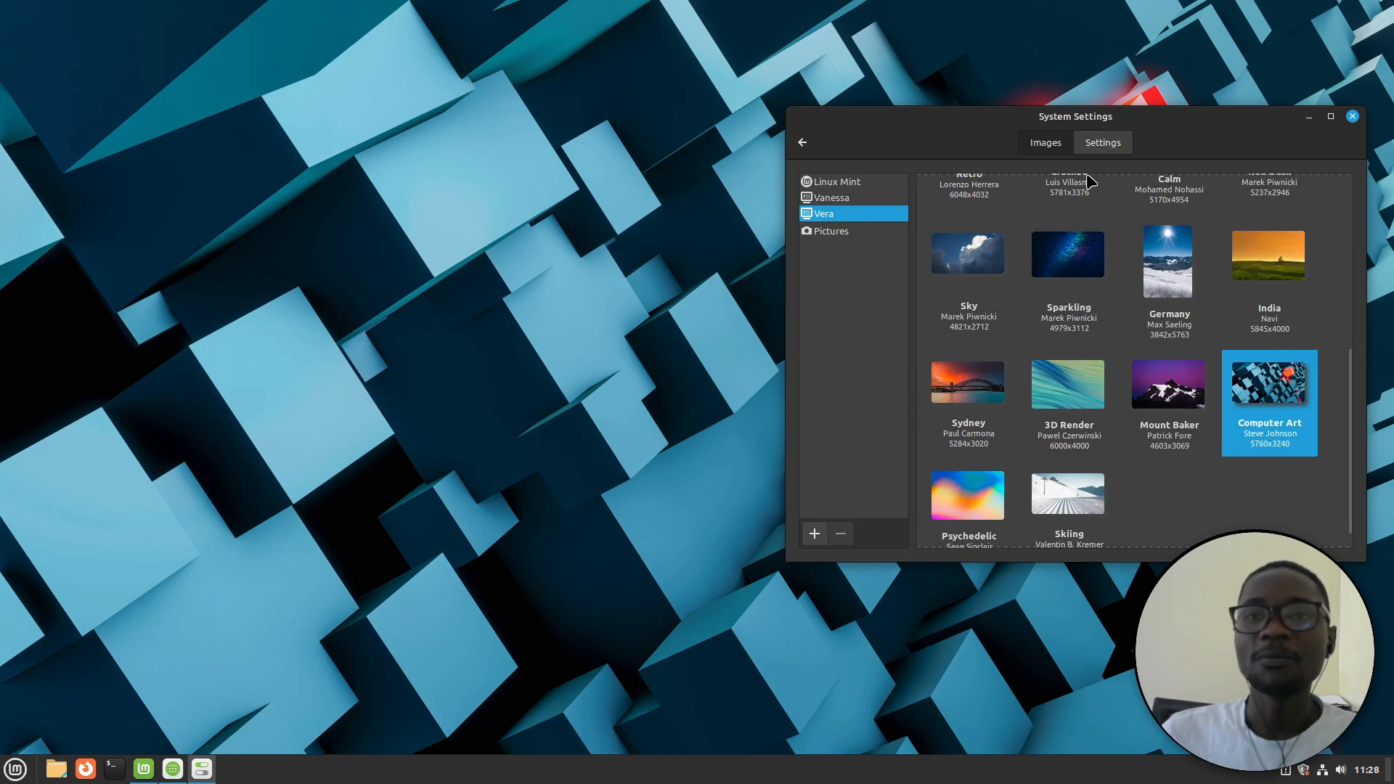
click(1113, 145)
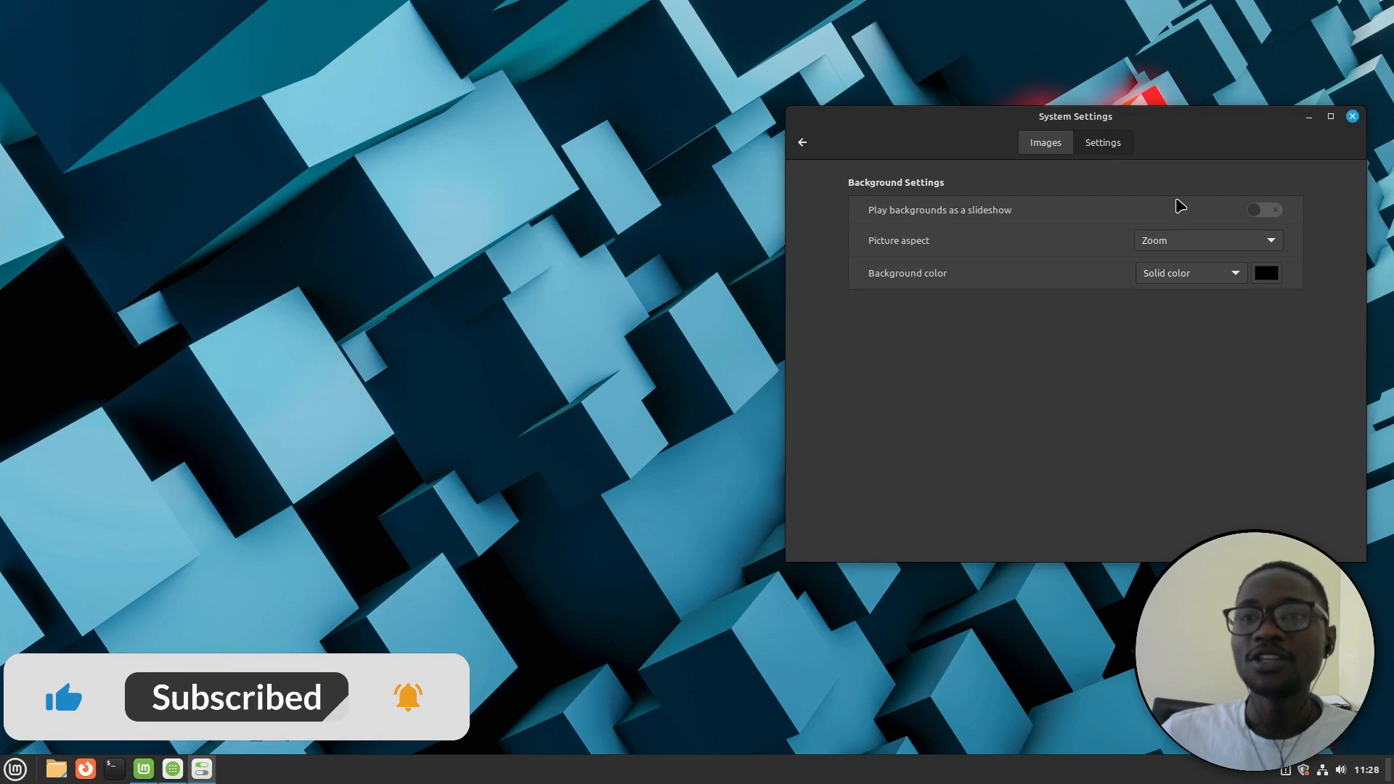
Enable 'Play backgrounds as a slideshow' with a 1-minute delay and go back to the overview
click(1270, 211)
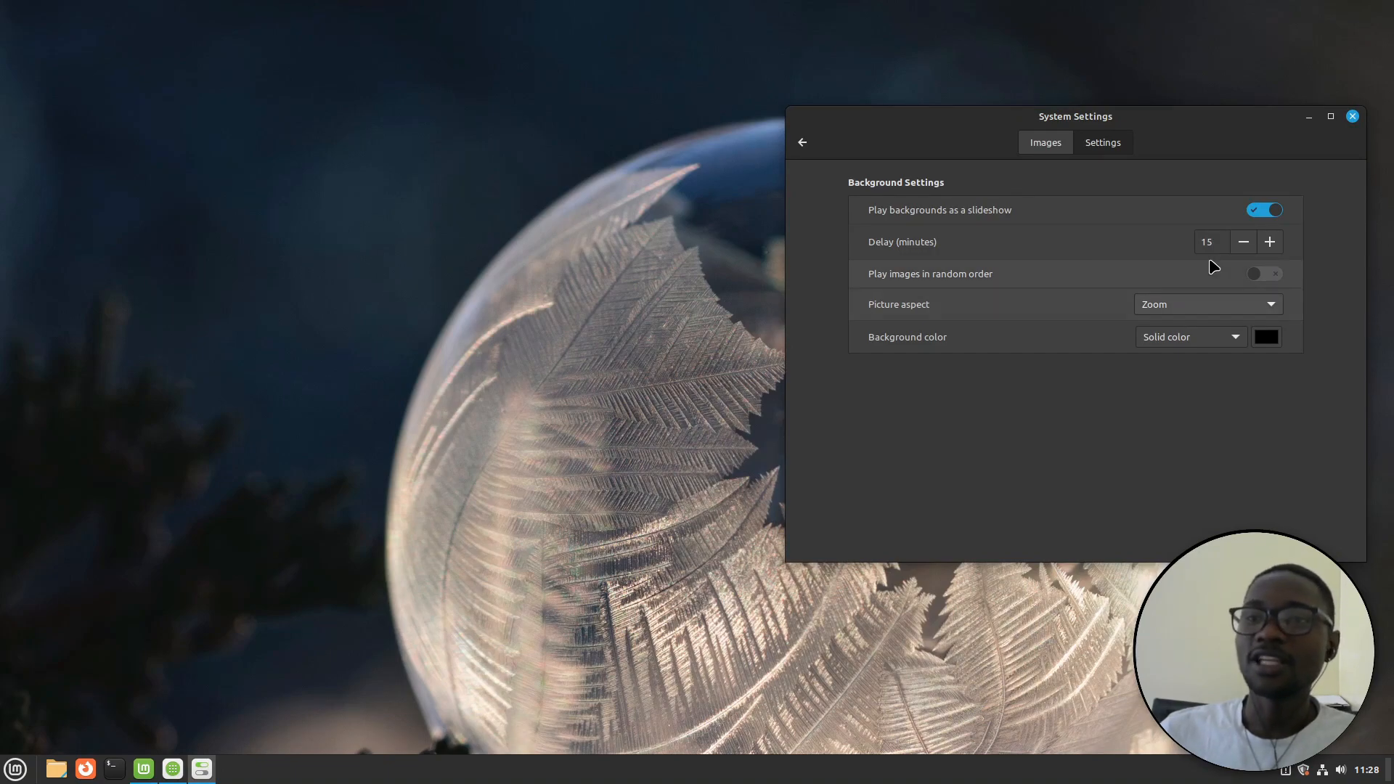
click(1240, 249)
click(1241, 249)
click(1240, 249)
click(1241, 249)
click(1241, 249)
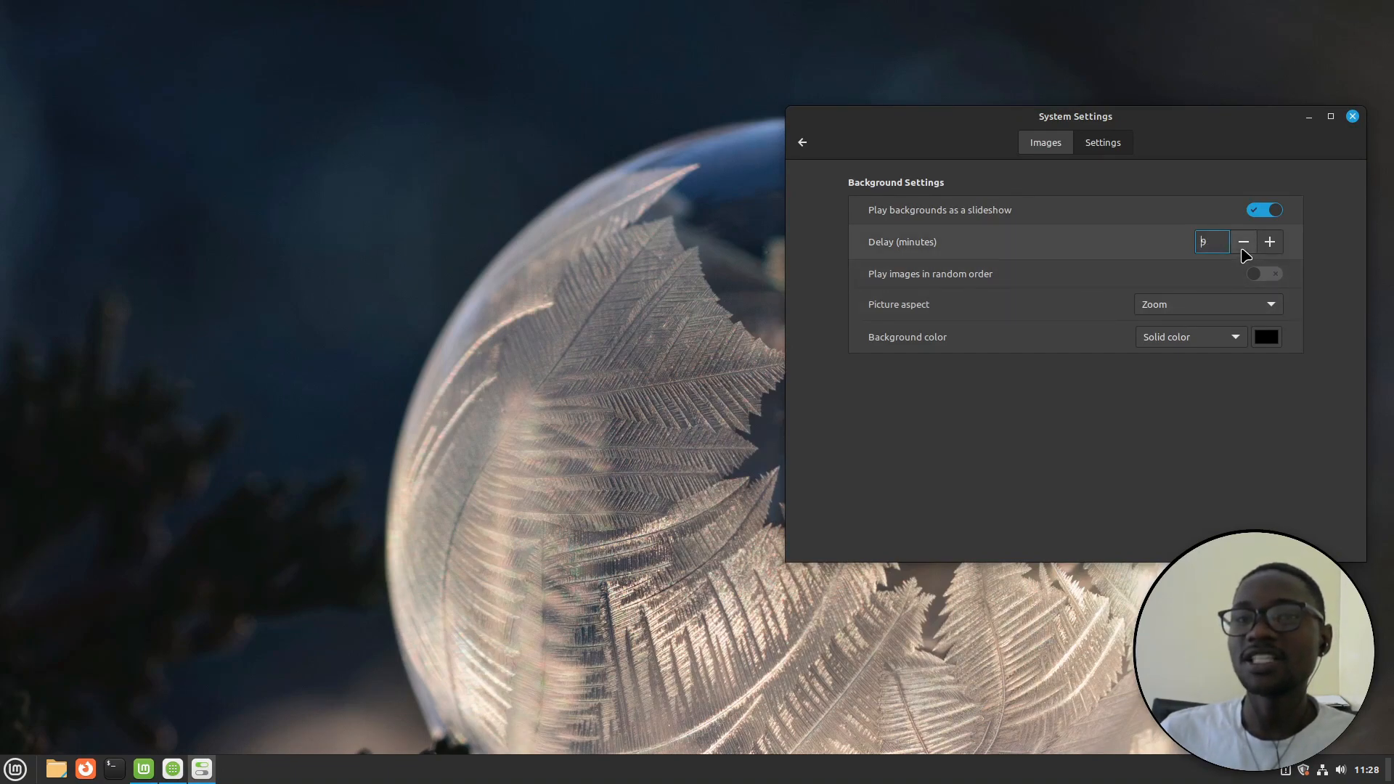
click(1242, 249)
click(1242, 249)
click(1242, 249)
click(1242, 250)
click(1244, 251)
click(1244, 250)
click(1244, 250)
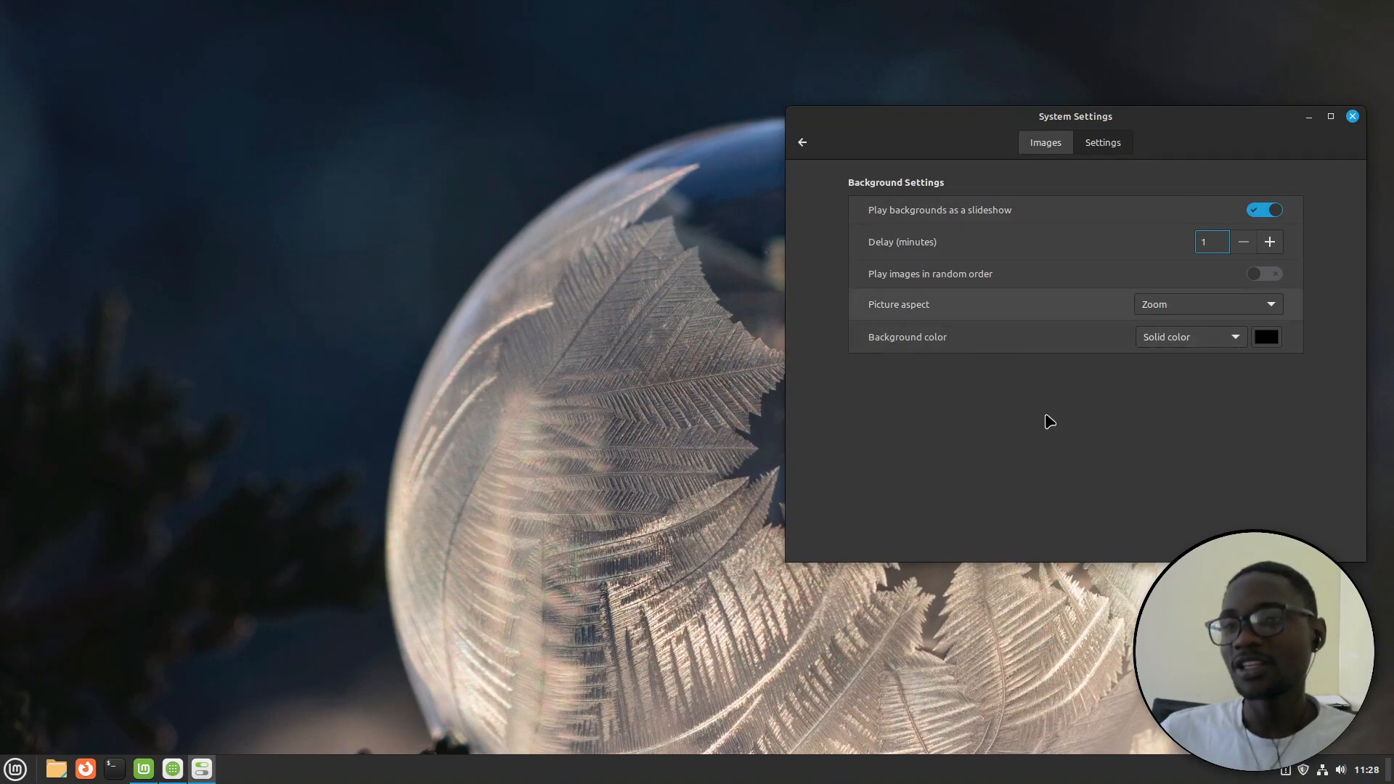
click(802, 142)
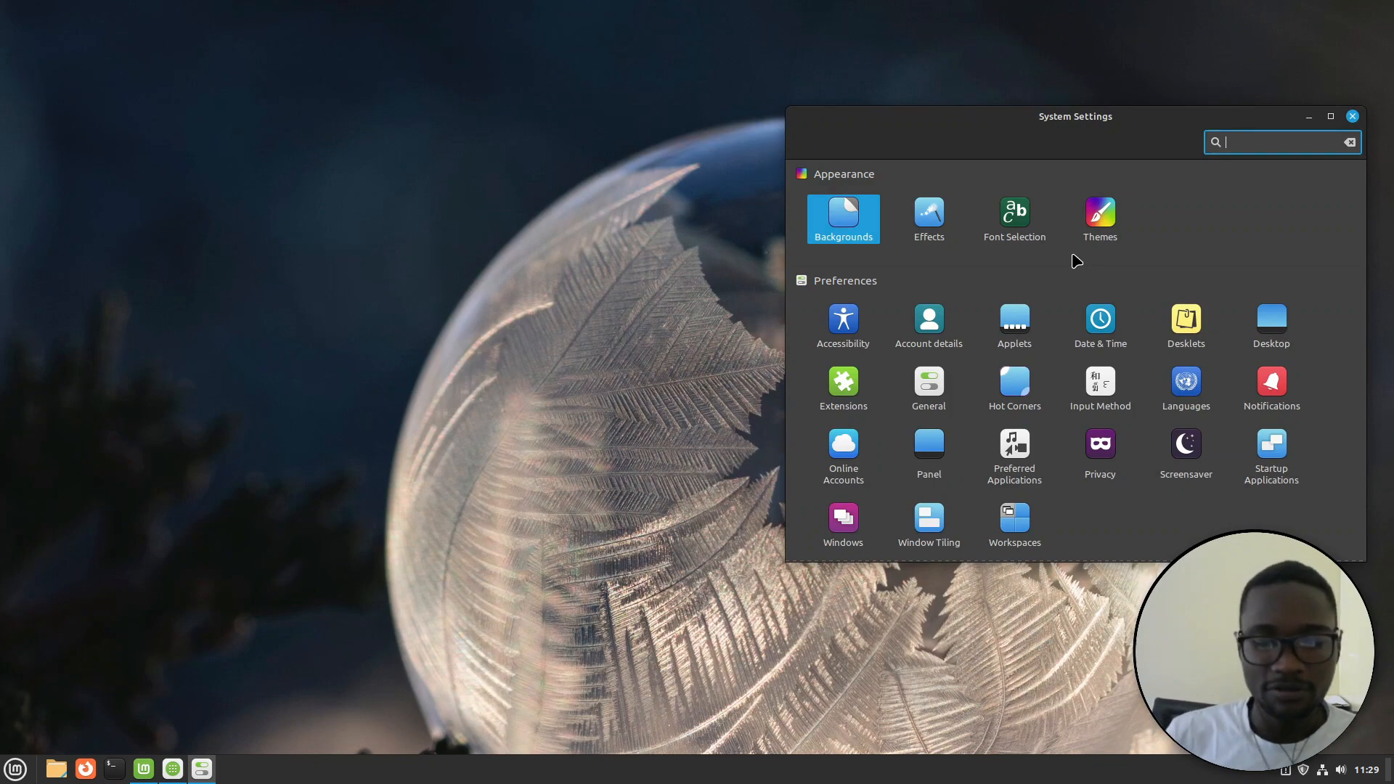
Filter settings with 'dri', pick Driver Manager from Disks and Driver Manager, then close System Settings
text(dri)
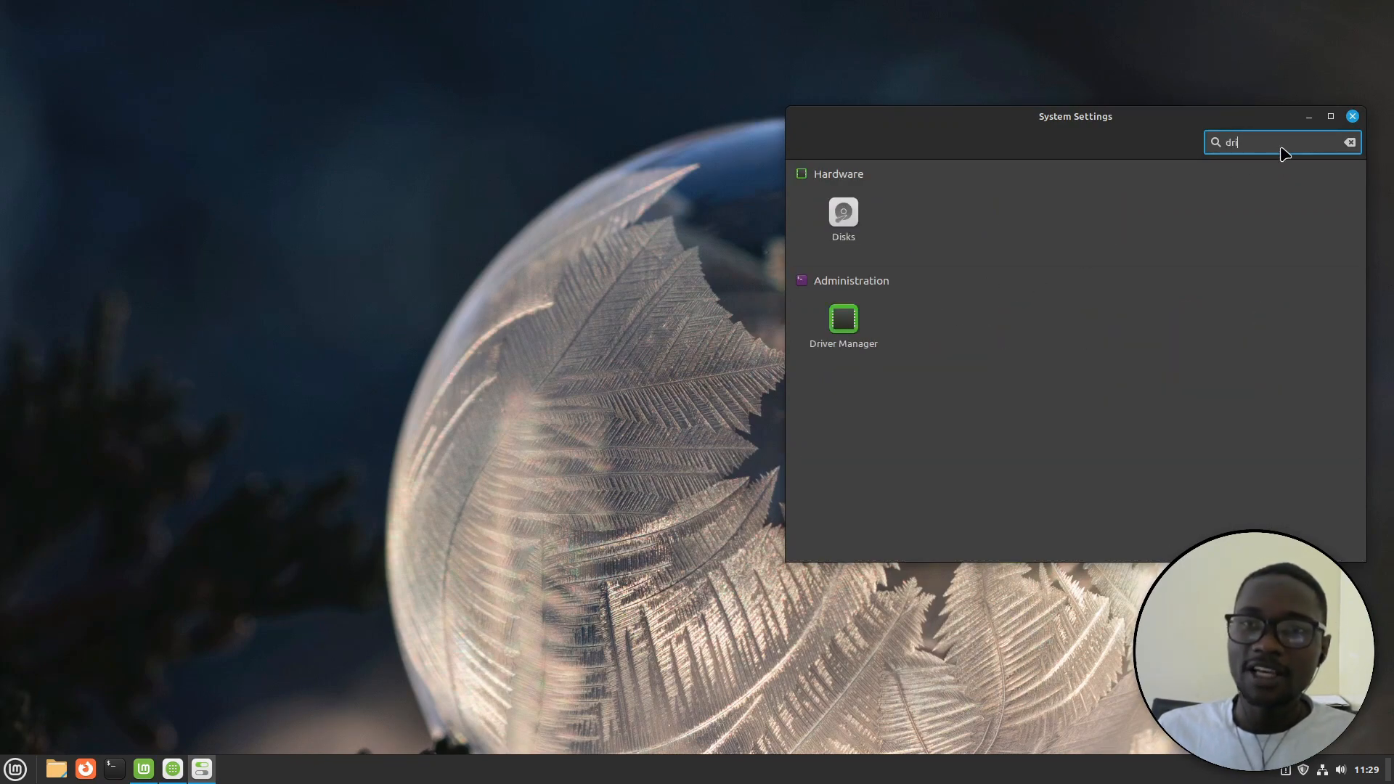
click(848, 328)
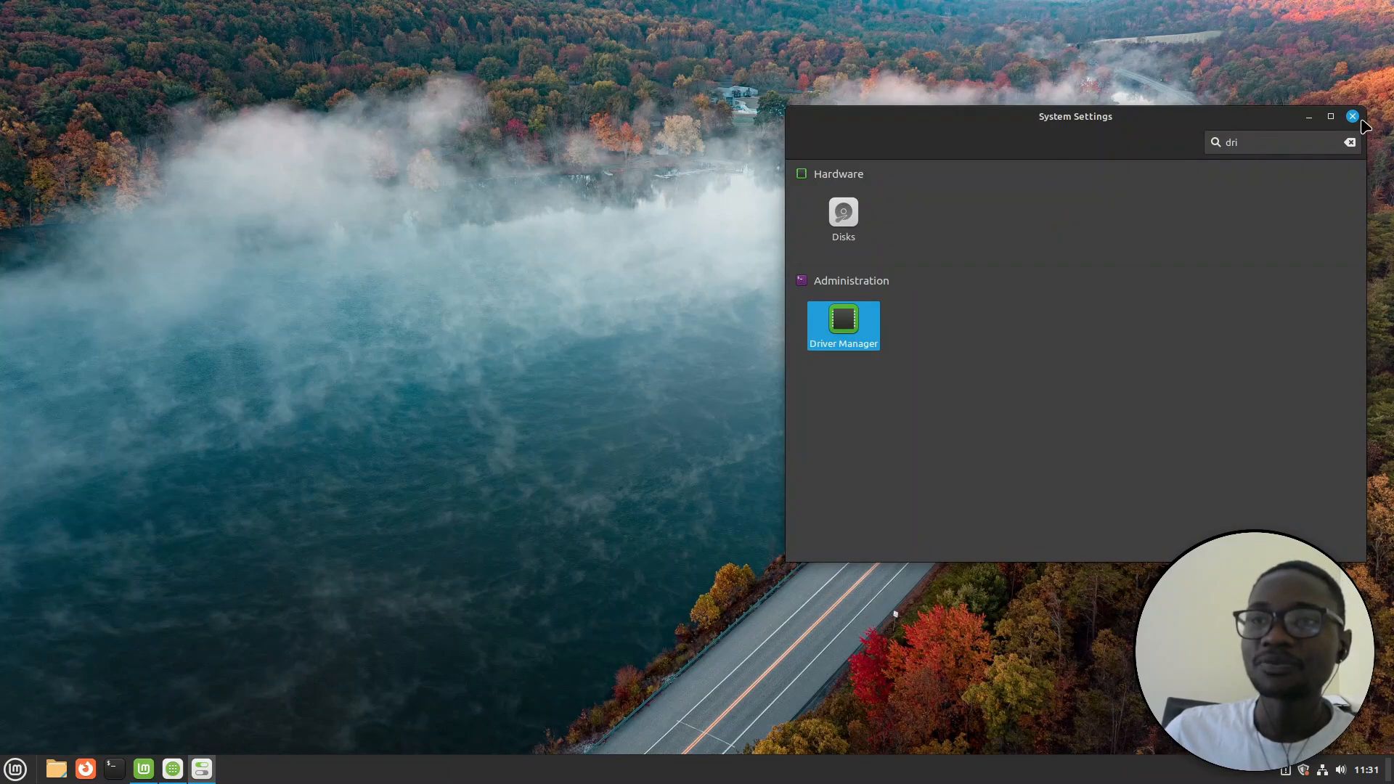
click(1353, 118)
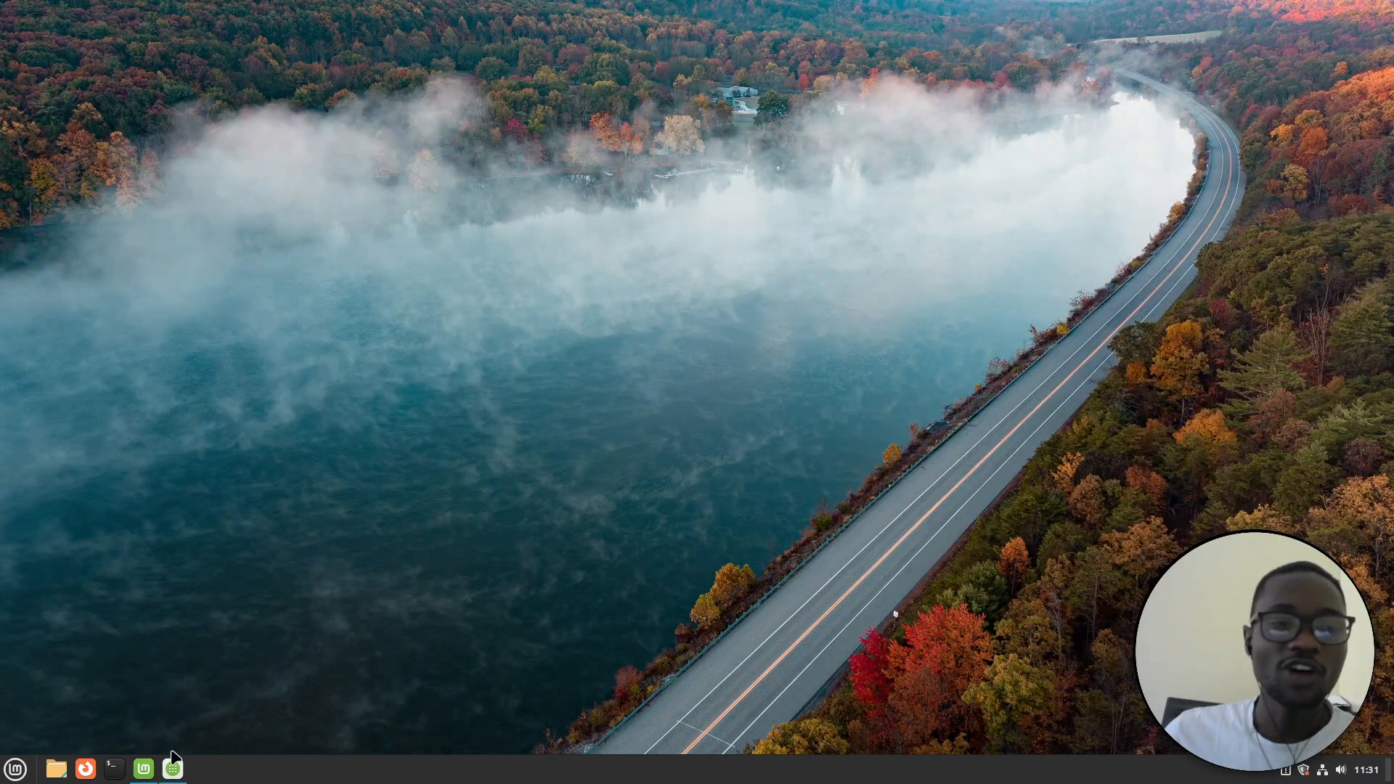
In Software Manager, search 'dis', view the Discord-screenaudio and Discord pages, then return home
click(174, 776)
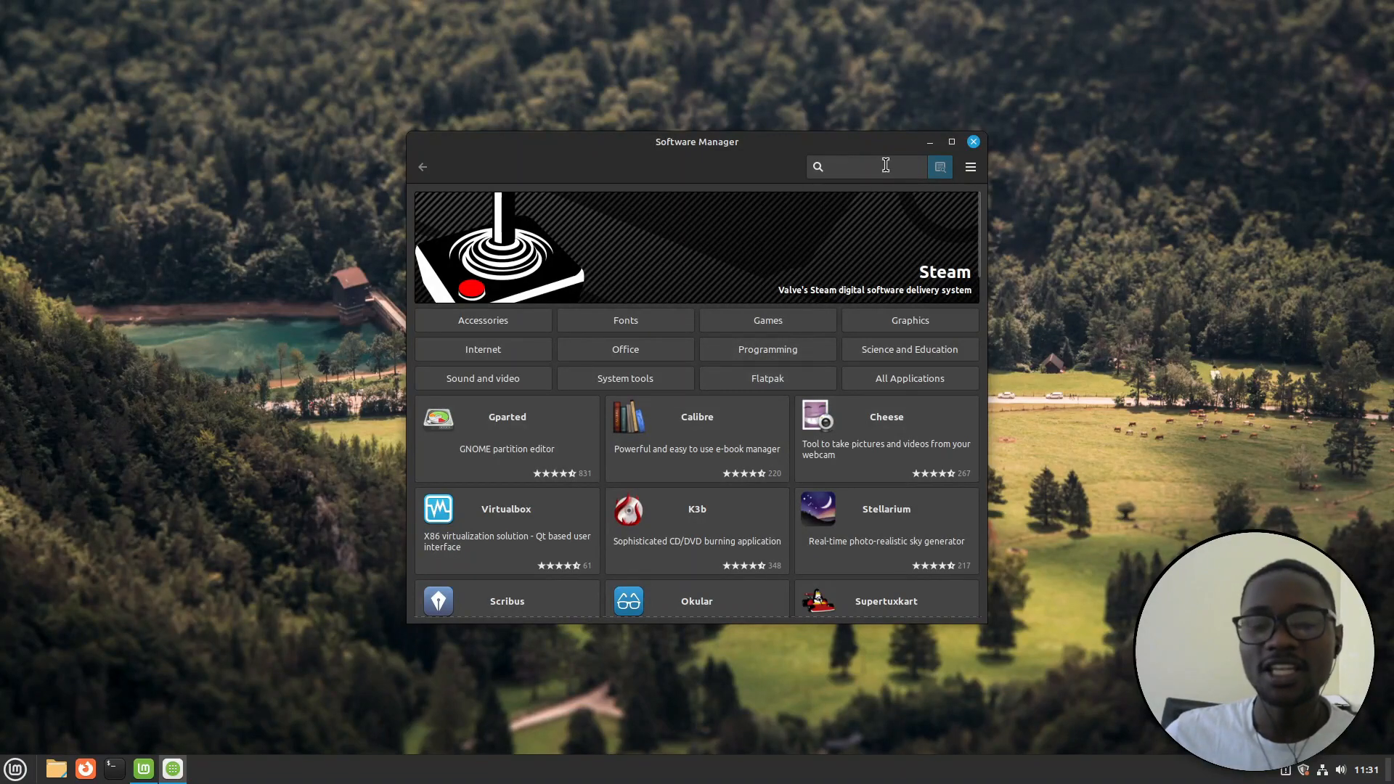
text(disco)
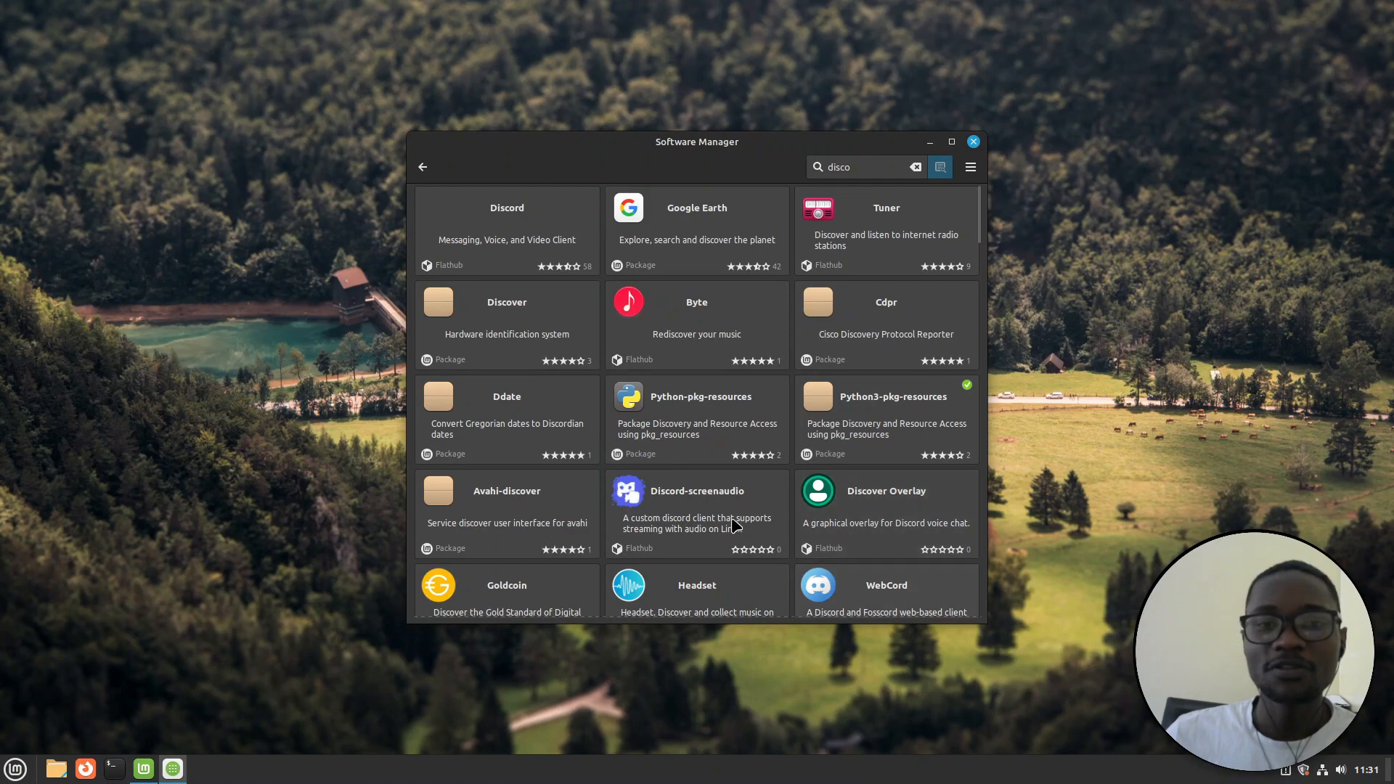
click(682, 496)
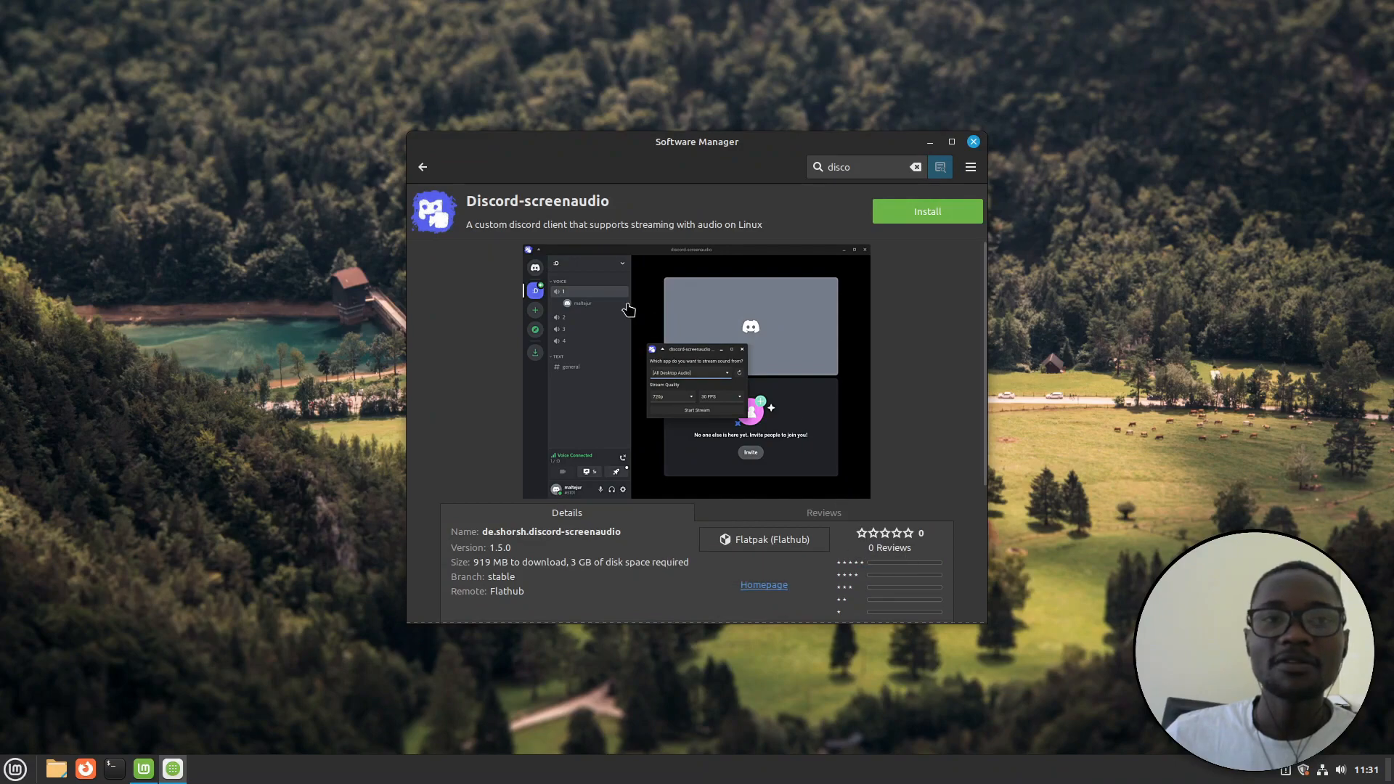
click(424, 168)
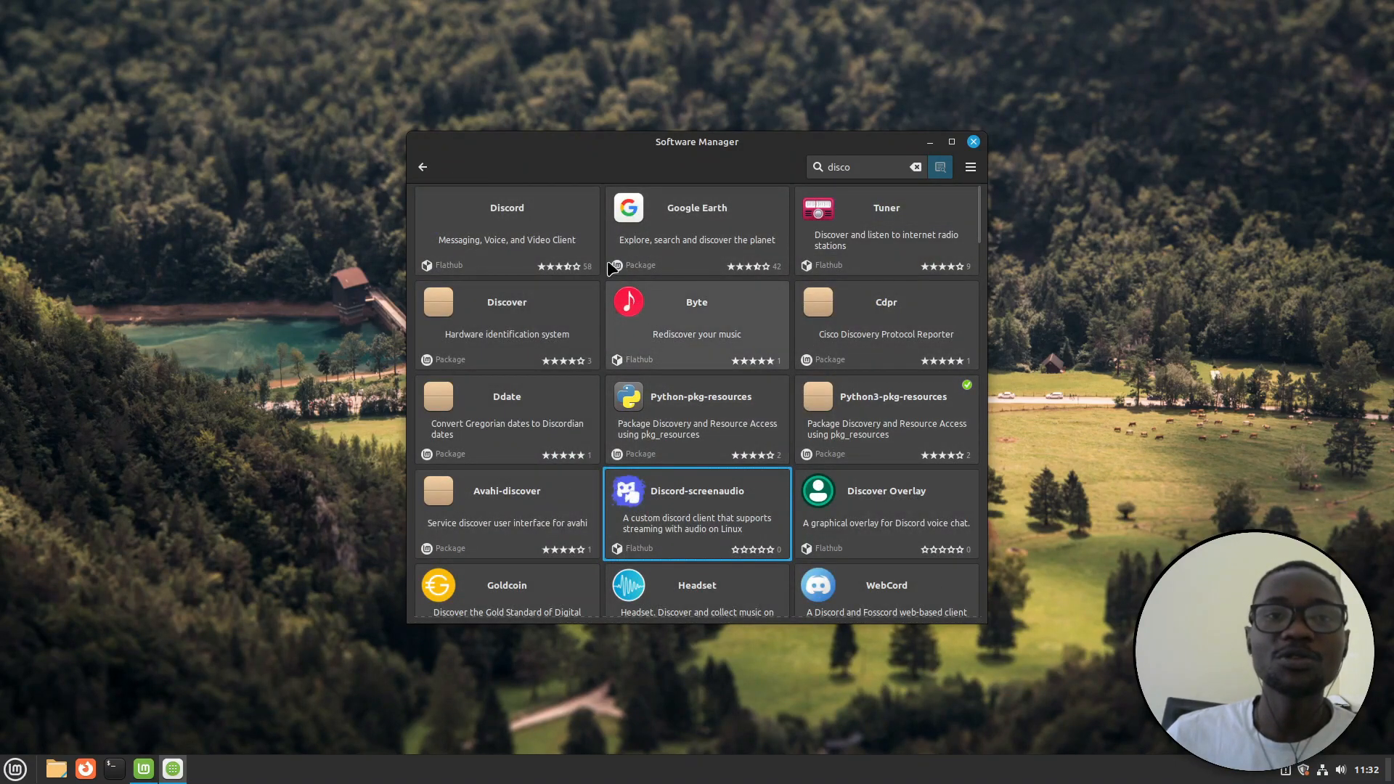
click(491, 211)
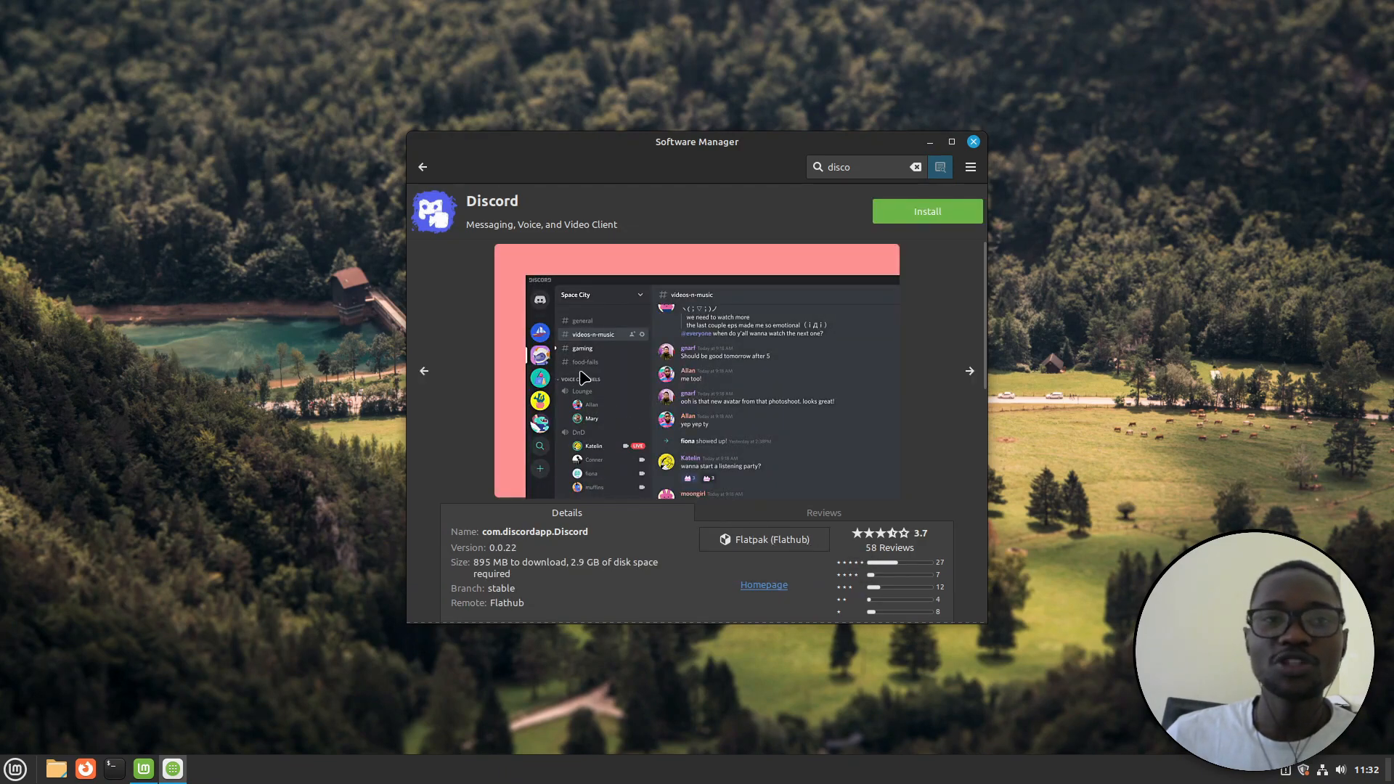
click(423, 168)
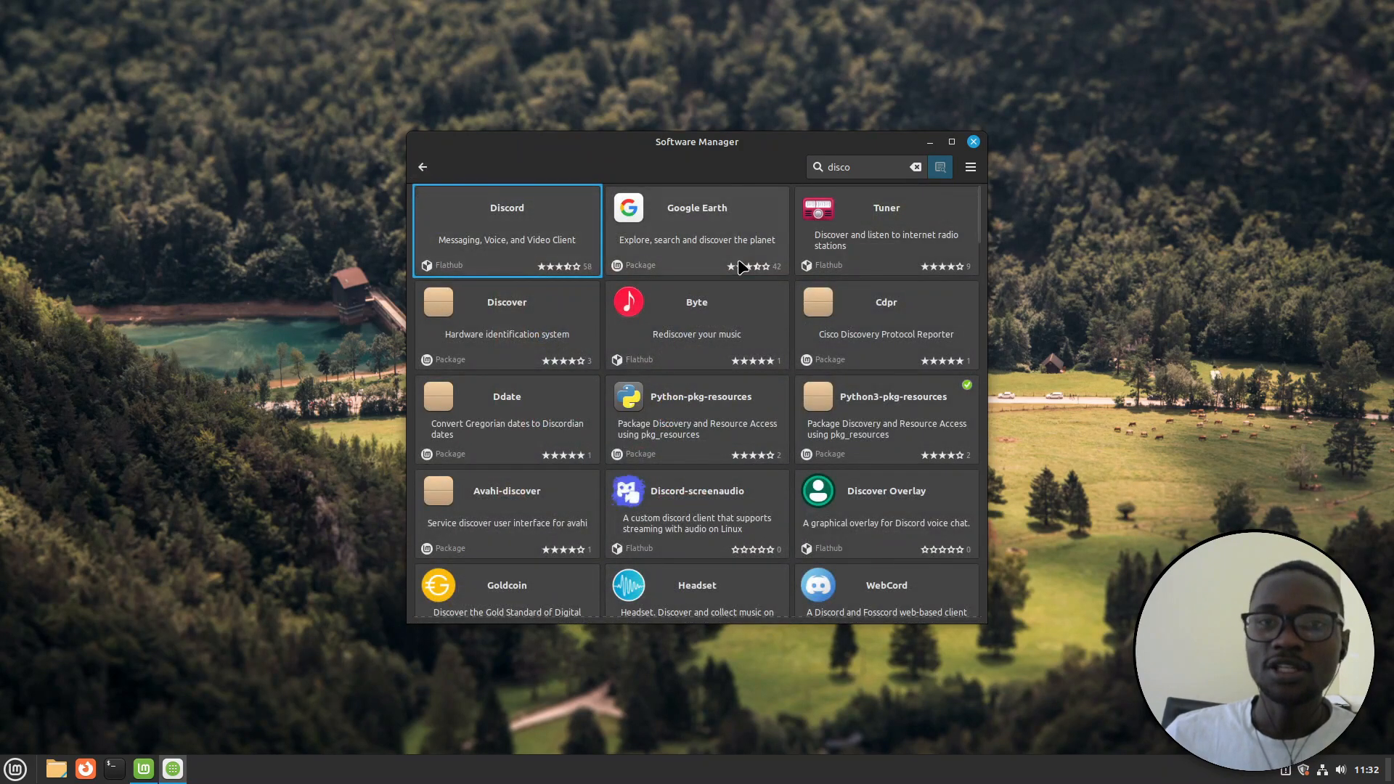
click(423, 167)
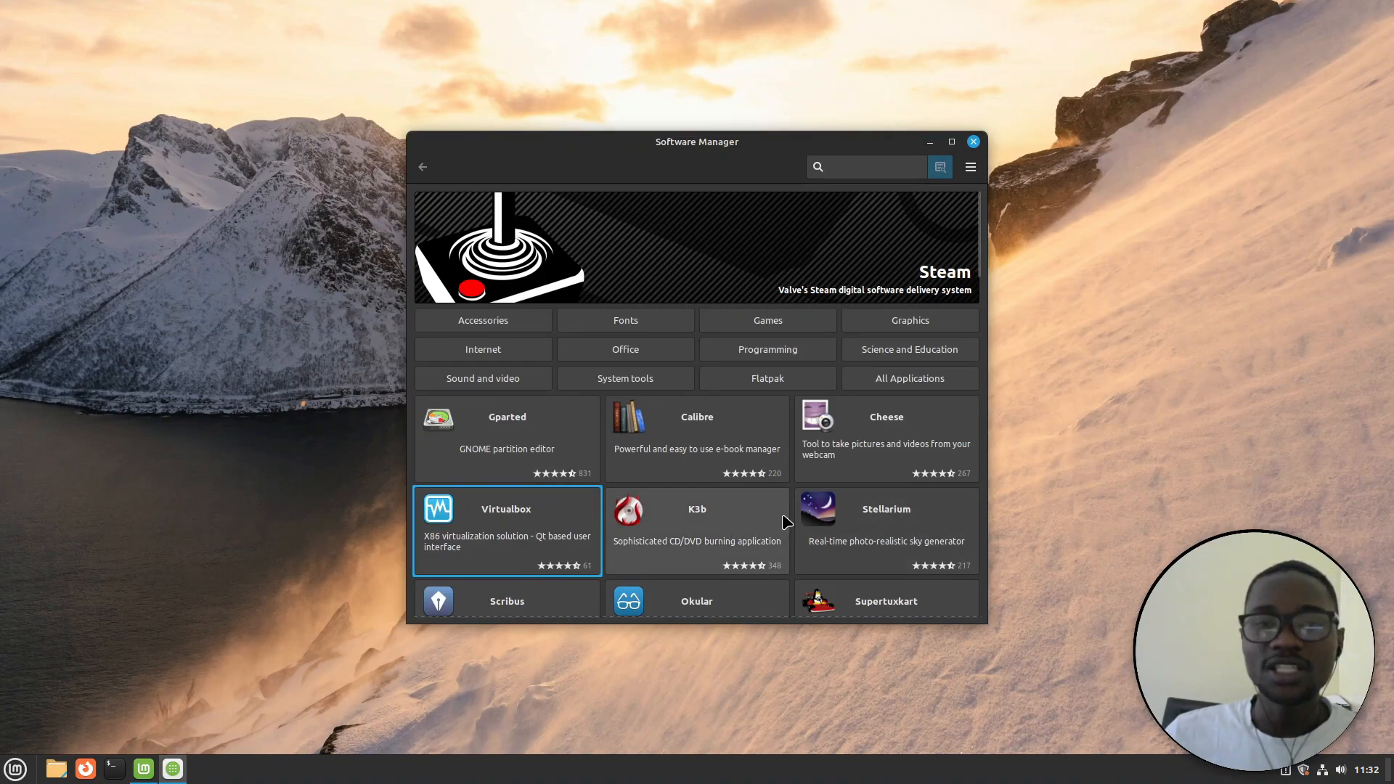
Review Calibre's details page and package sources, keep System Package, and close Software Manager
click(748, 432)
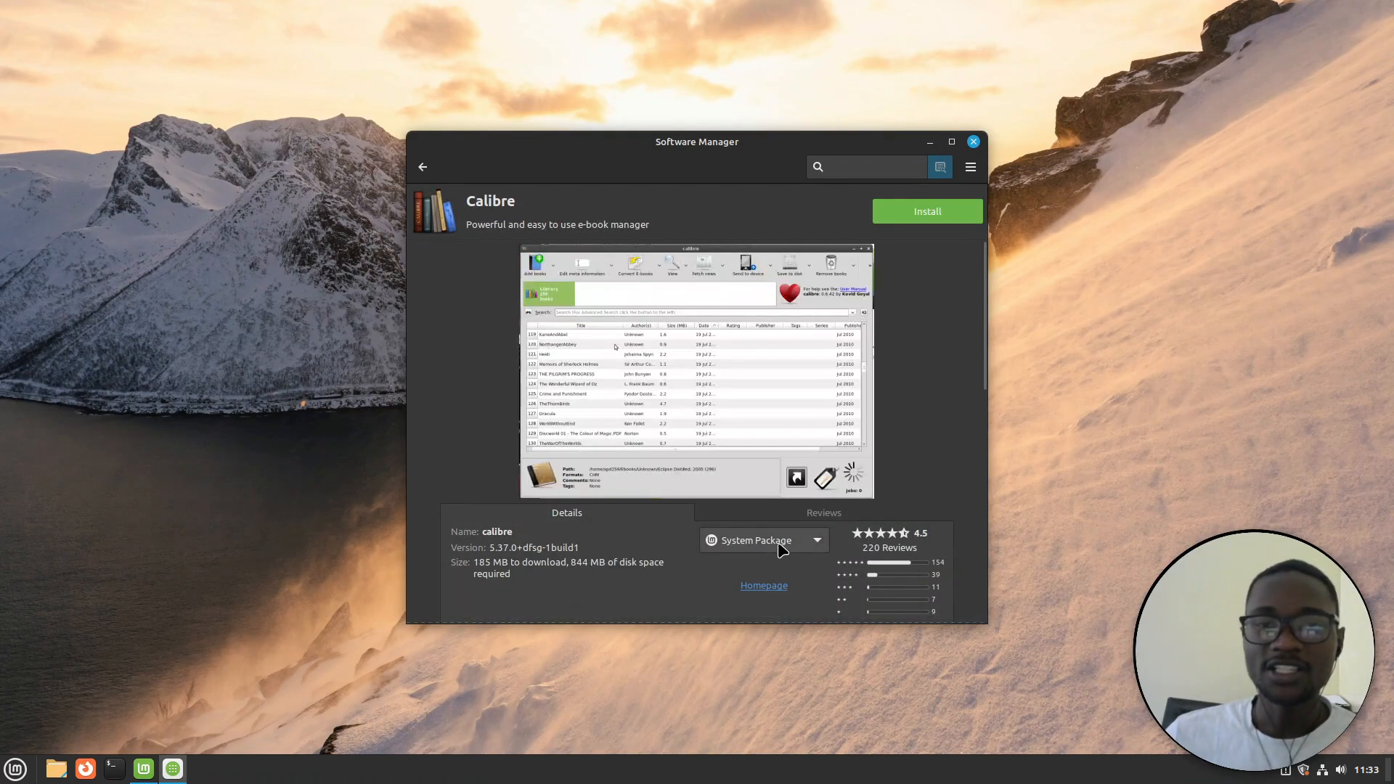
click(818, 545)
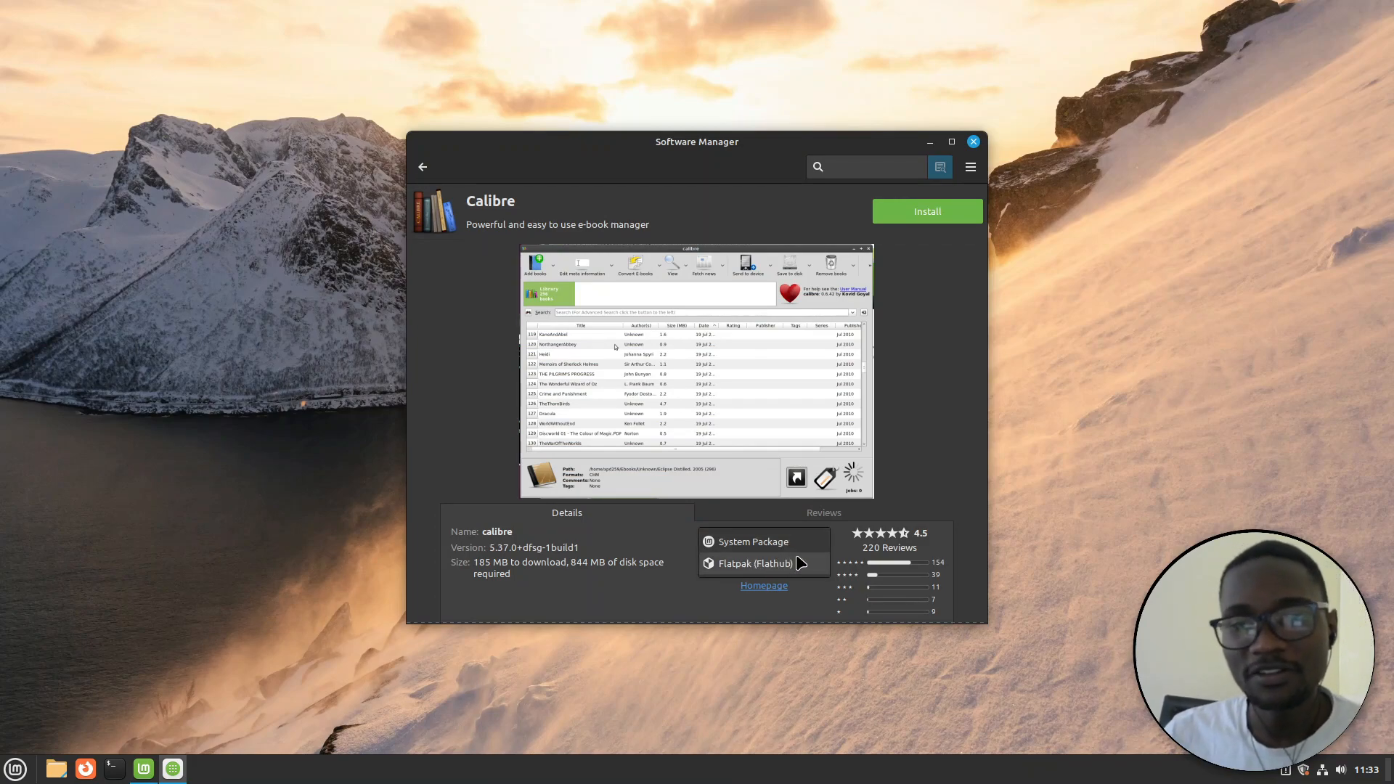
click(948, 471)
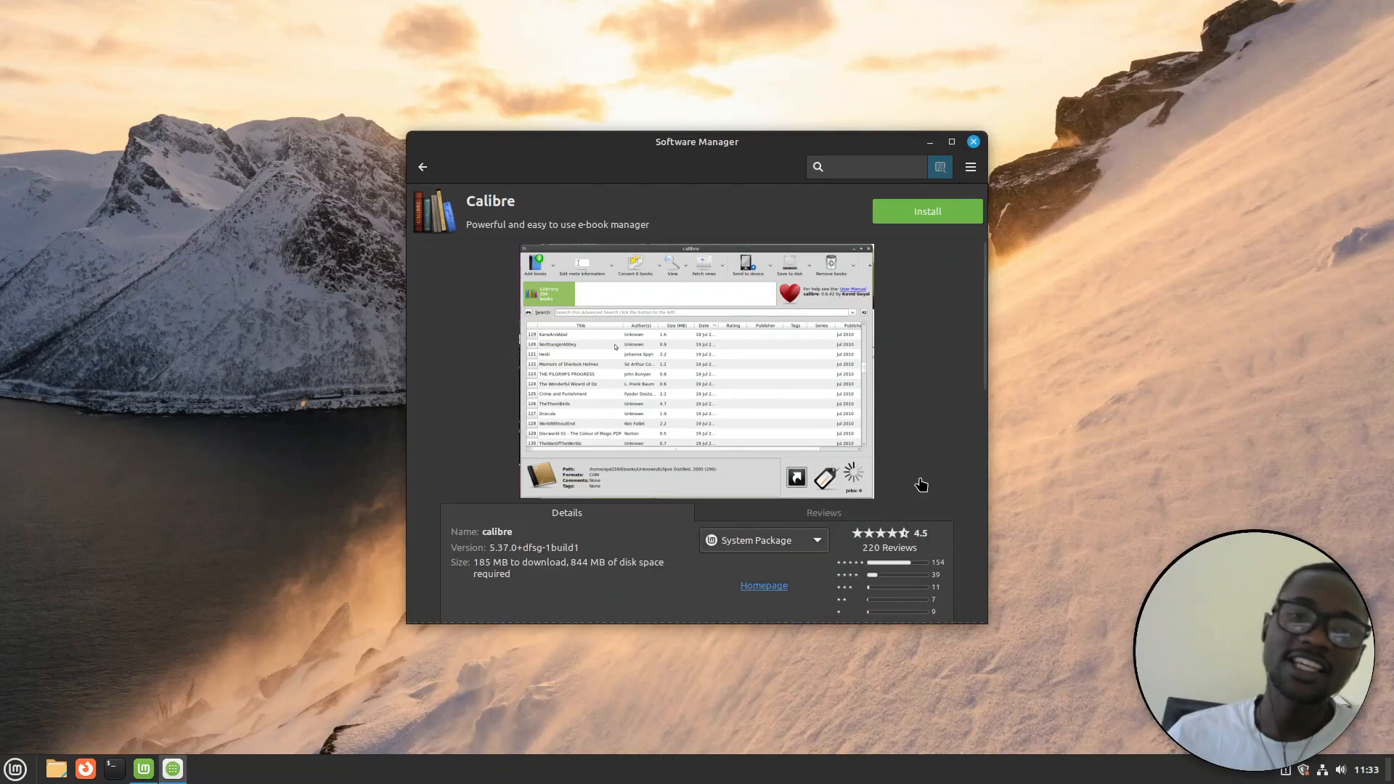
scroll(826, 503, down, 3)
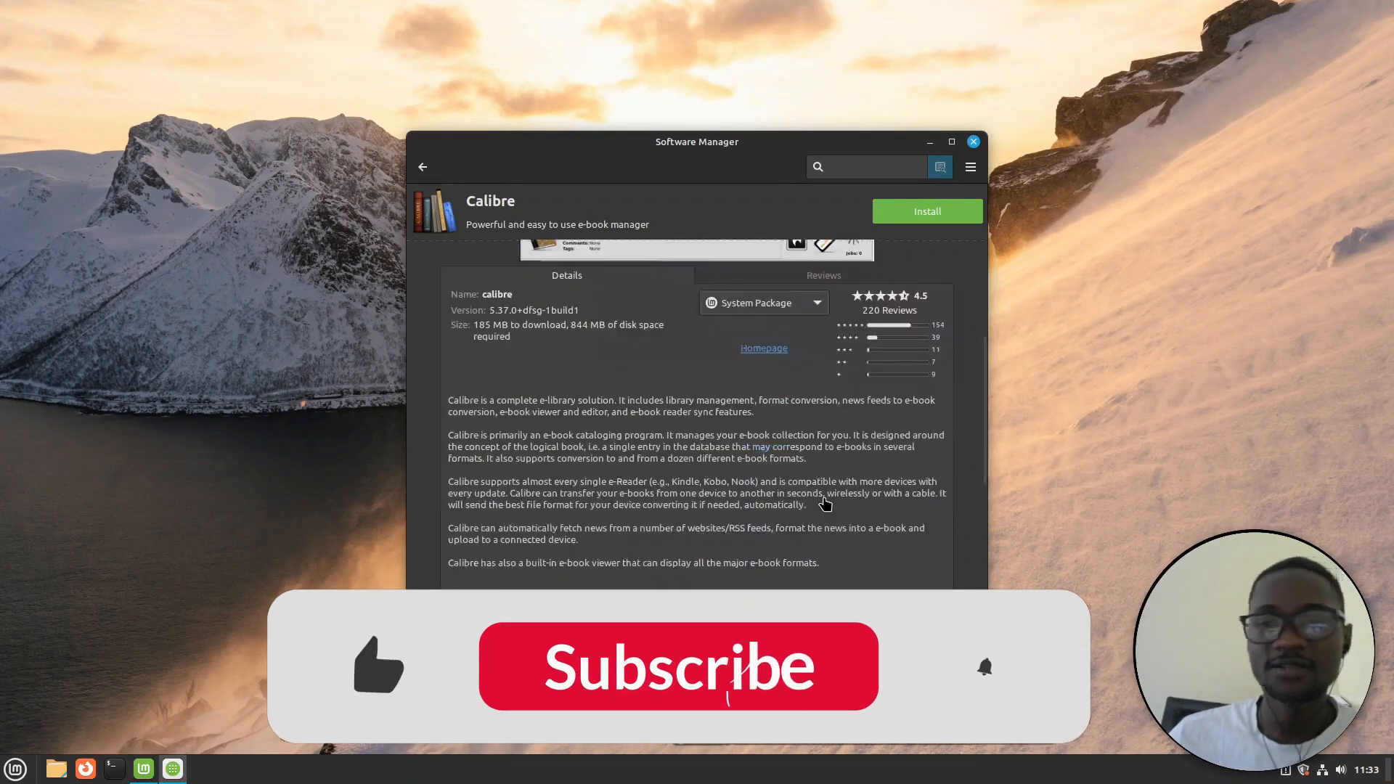
scroll(825, 503, up, 1)
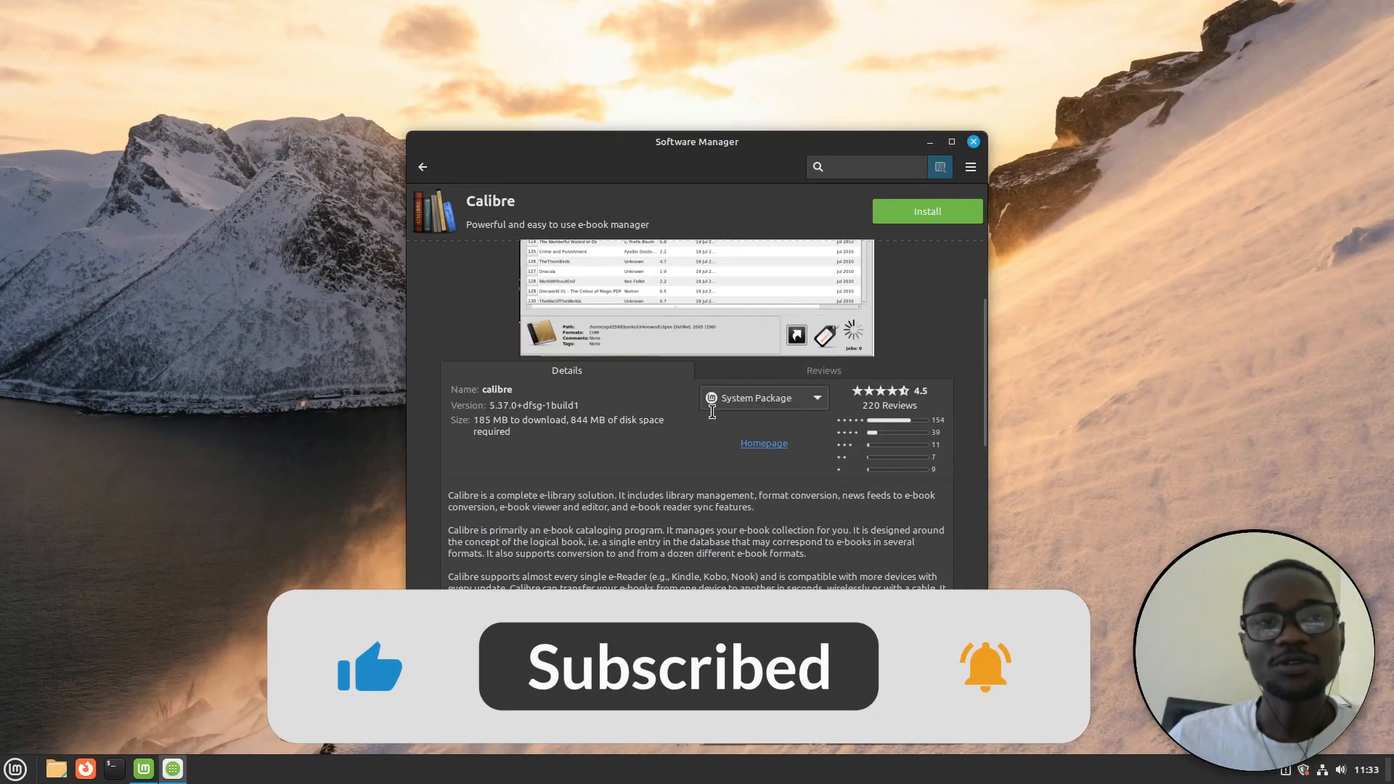
click(425, 168)
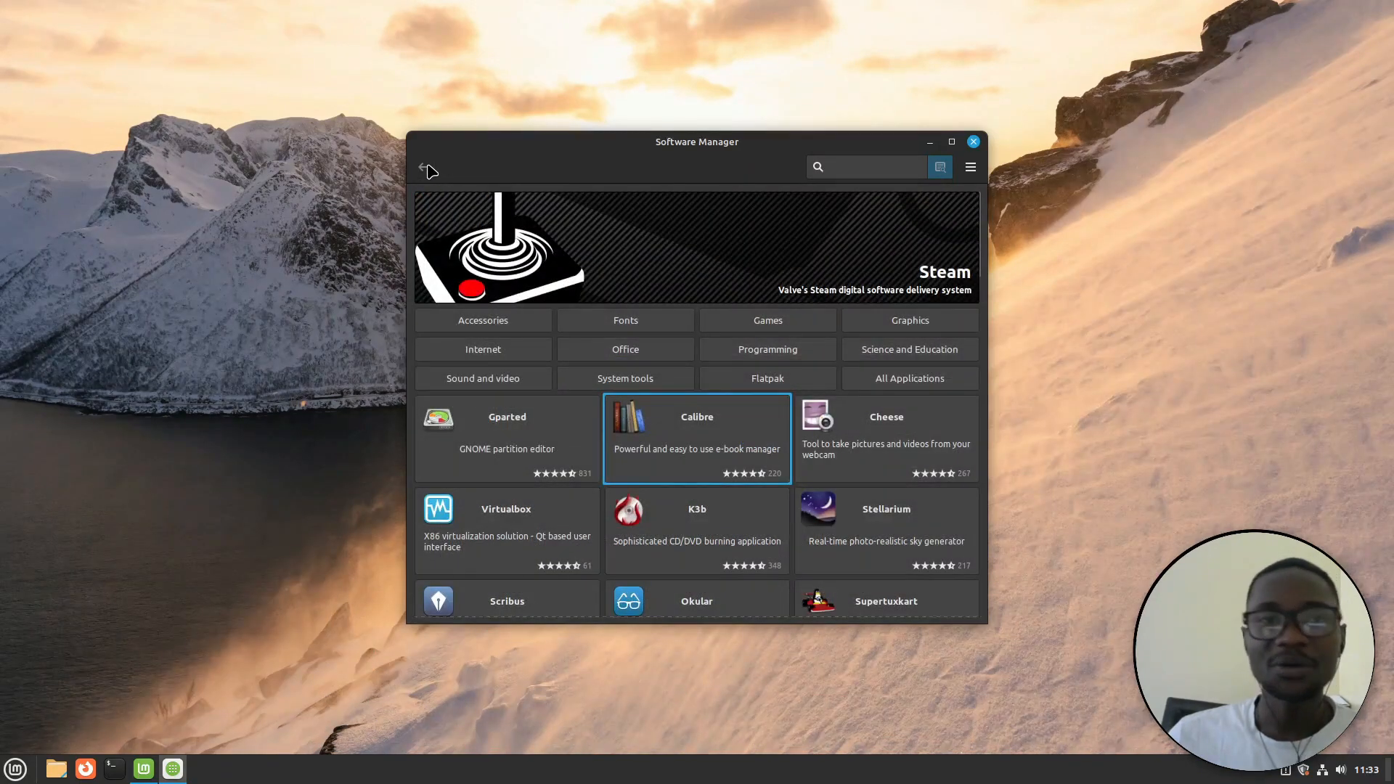
click(973, 142)
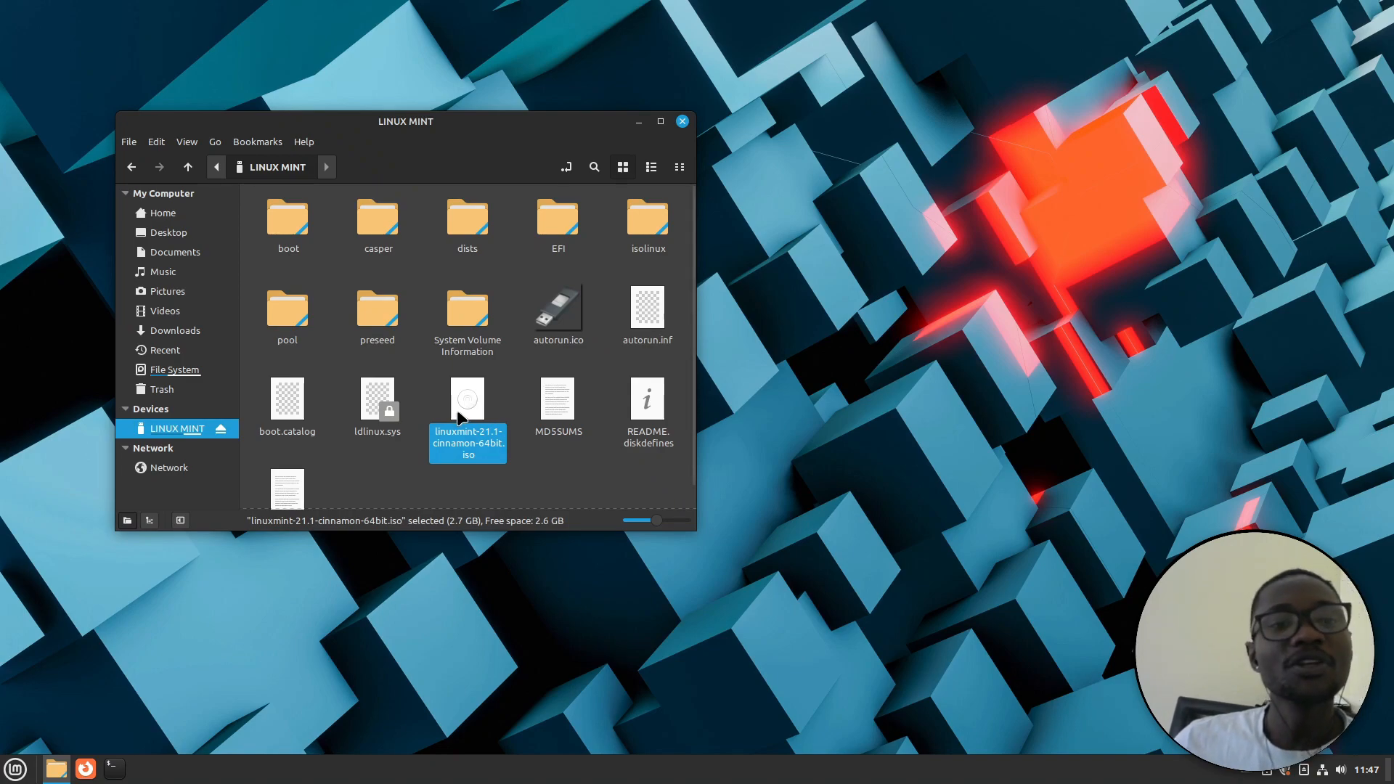
Verify linuxmint-21.1-cinnamon-64bit.iso, then close the verification window and the LINUX MINT drive window
right_click(471, 396)
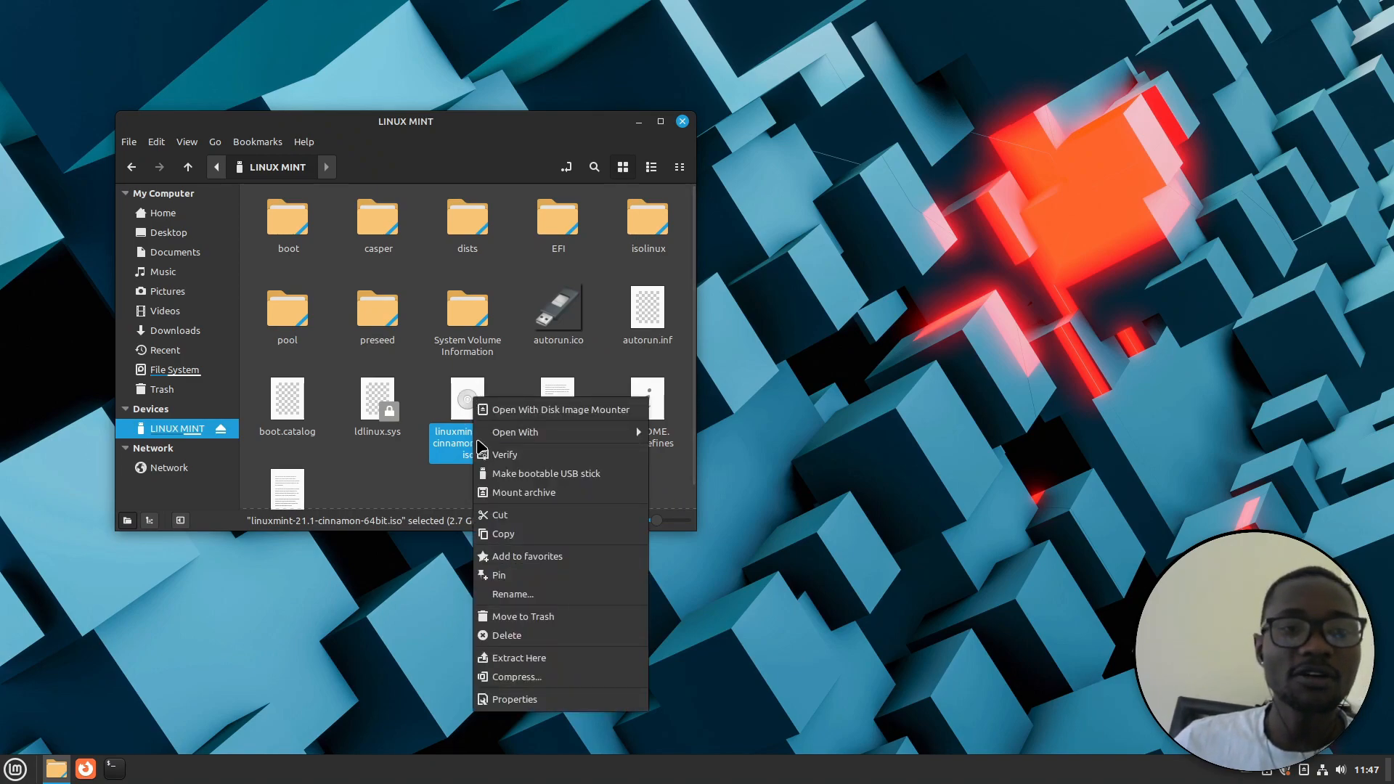
click(509, 457)
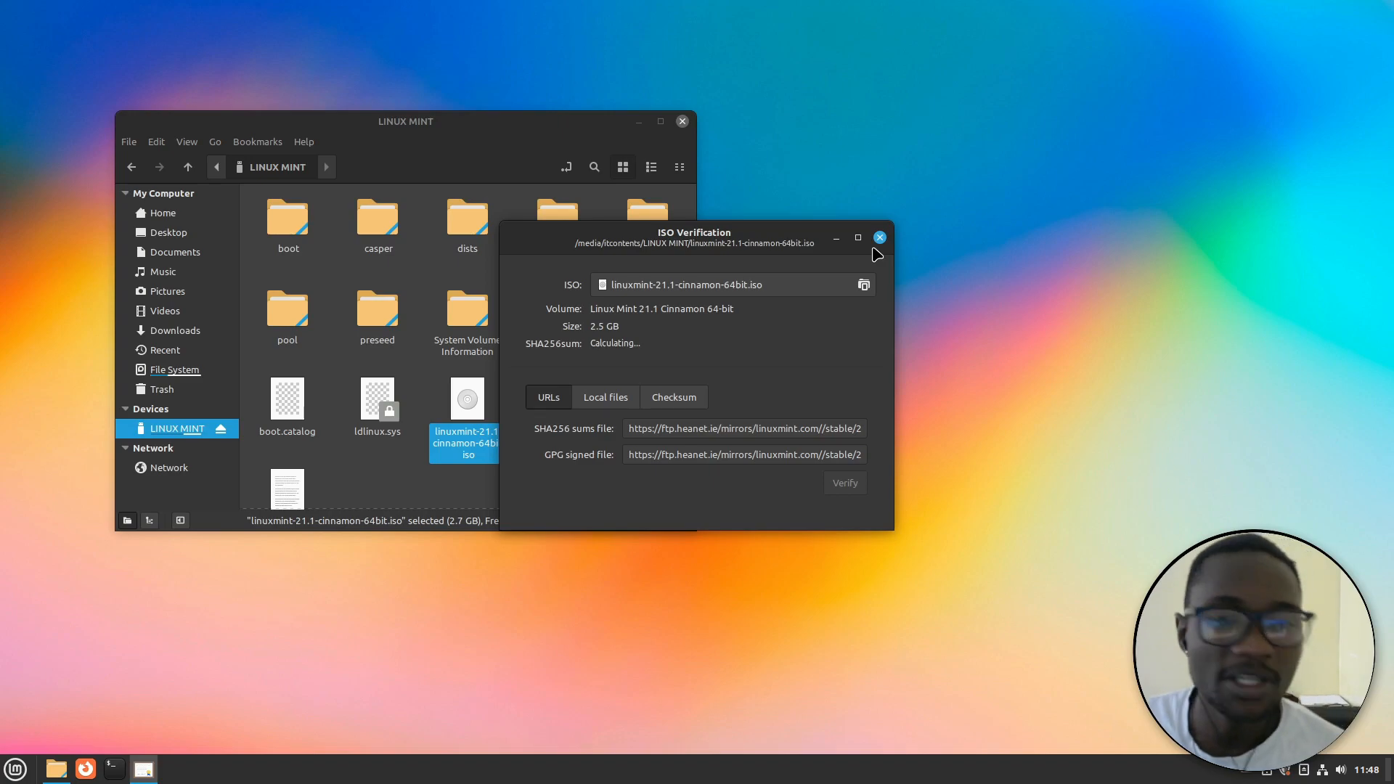
click(880, 238)
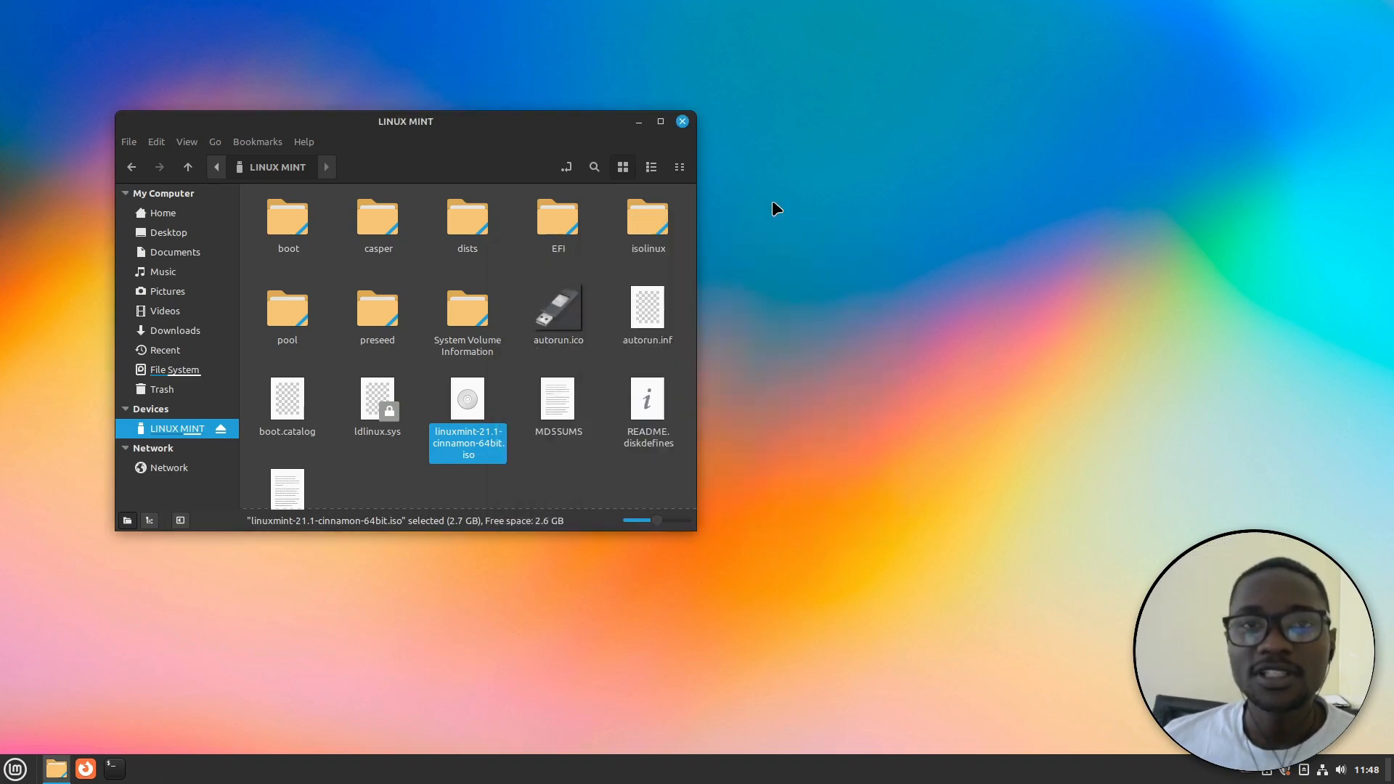
click(684, 122)
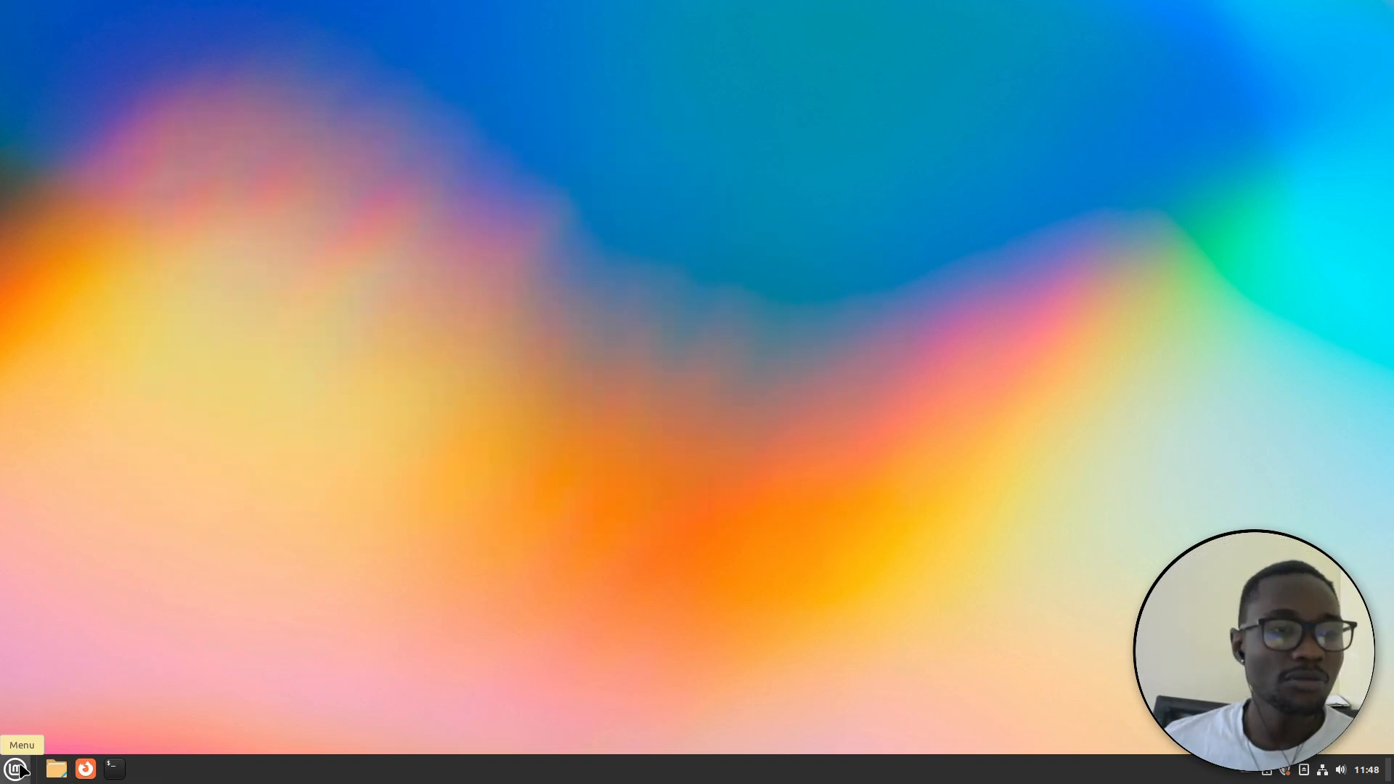
click(16, 768)
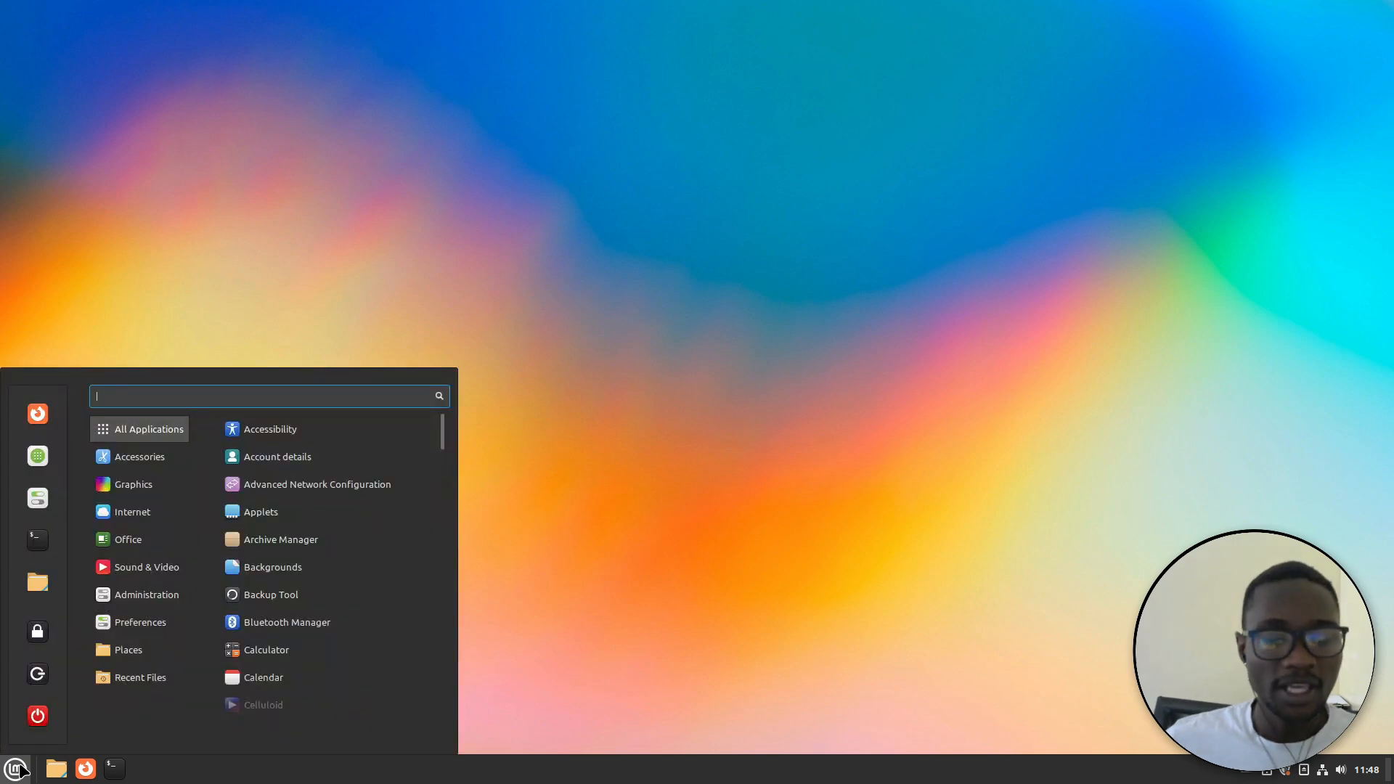
text(writer)
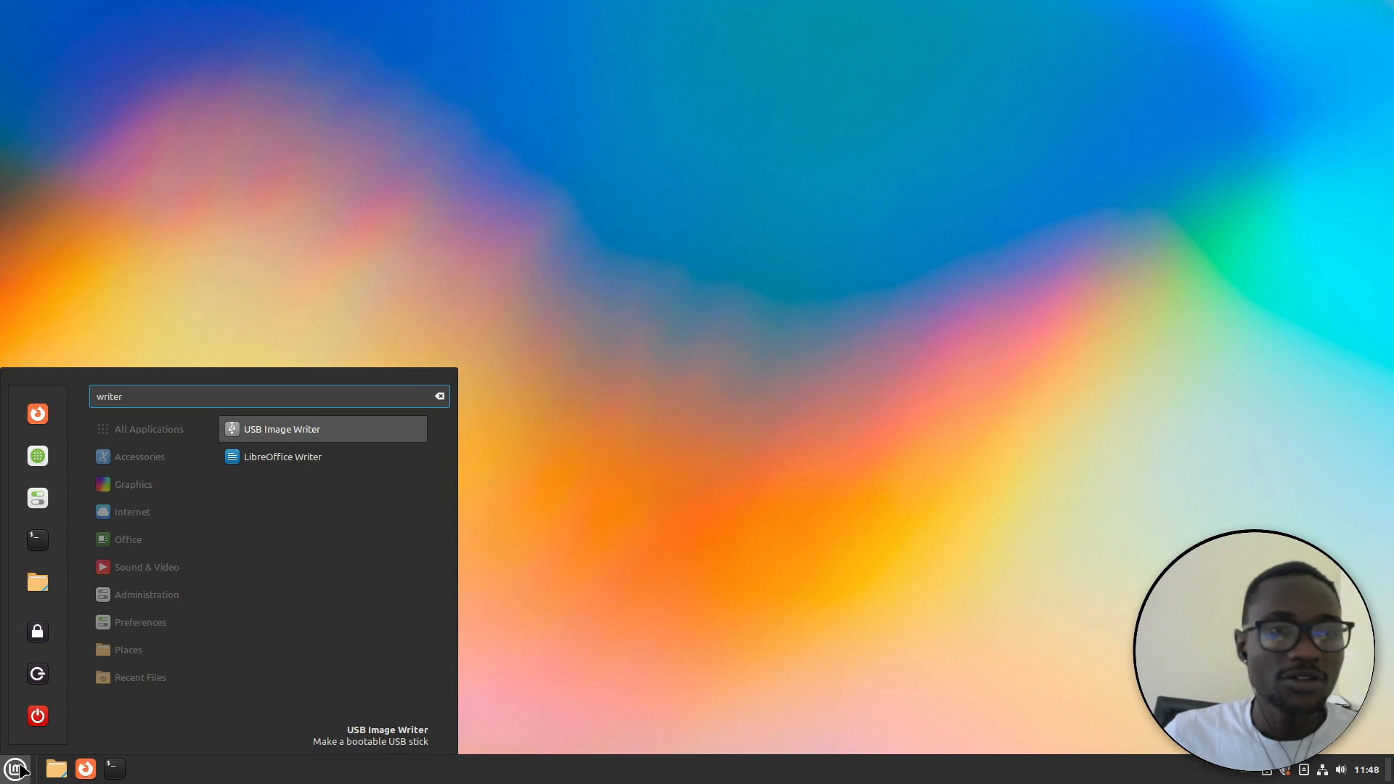
click(296, 434)
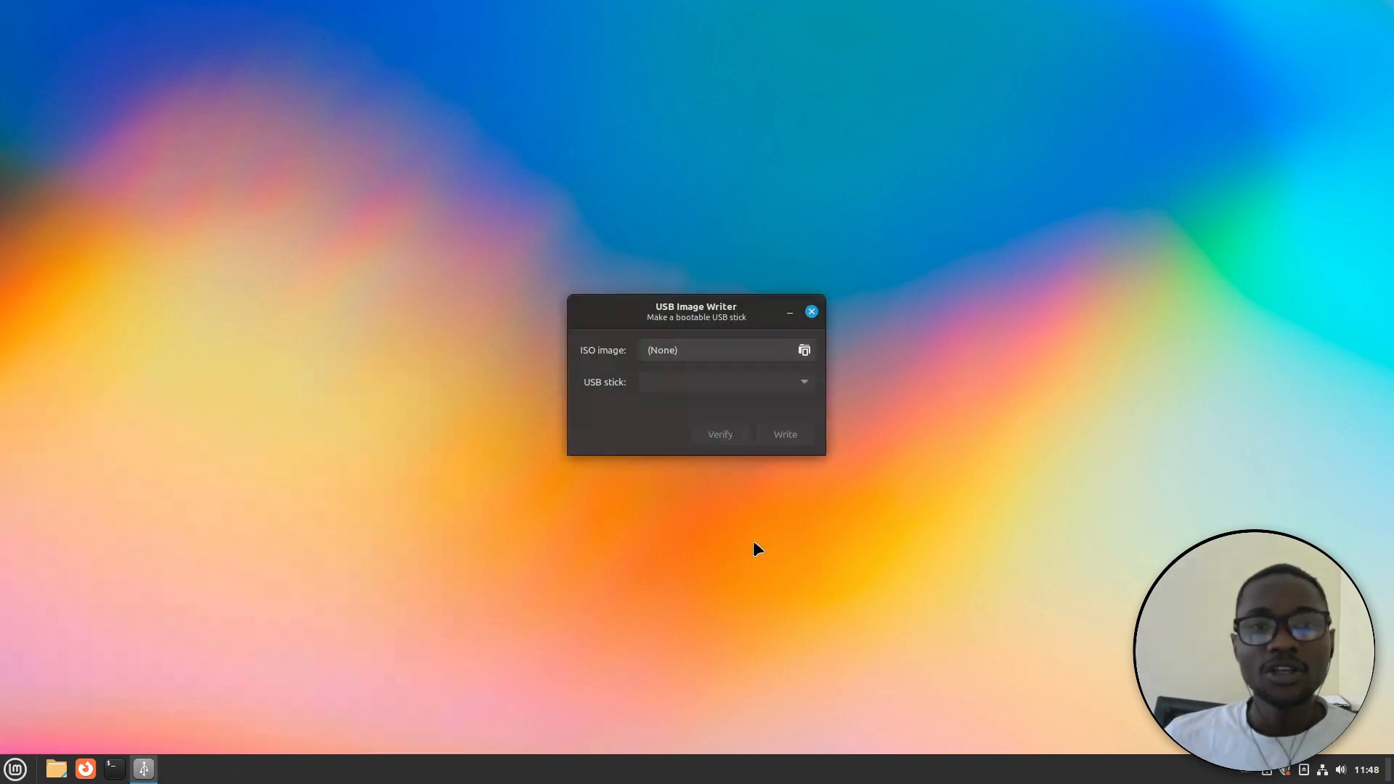
click(798, 353)
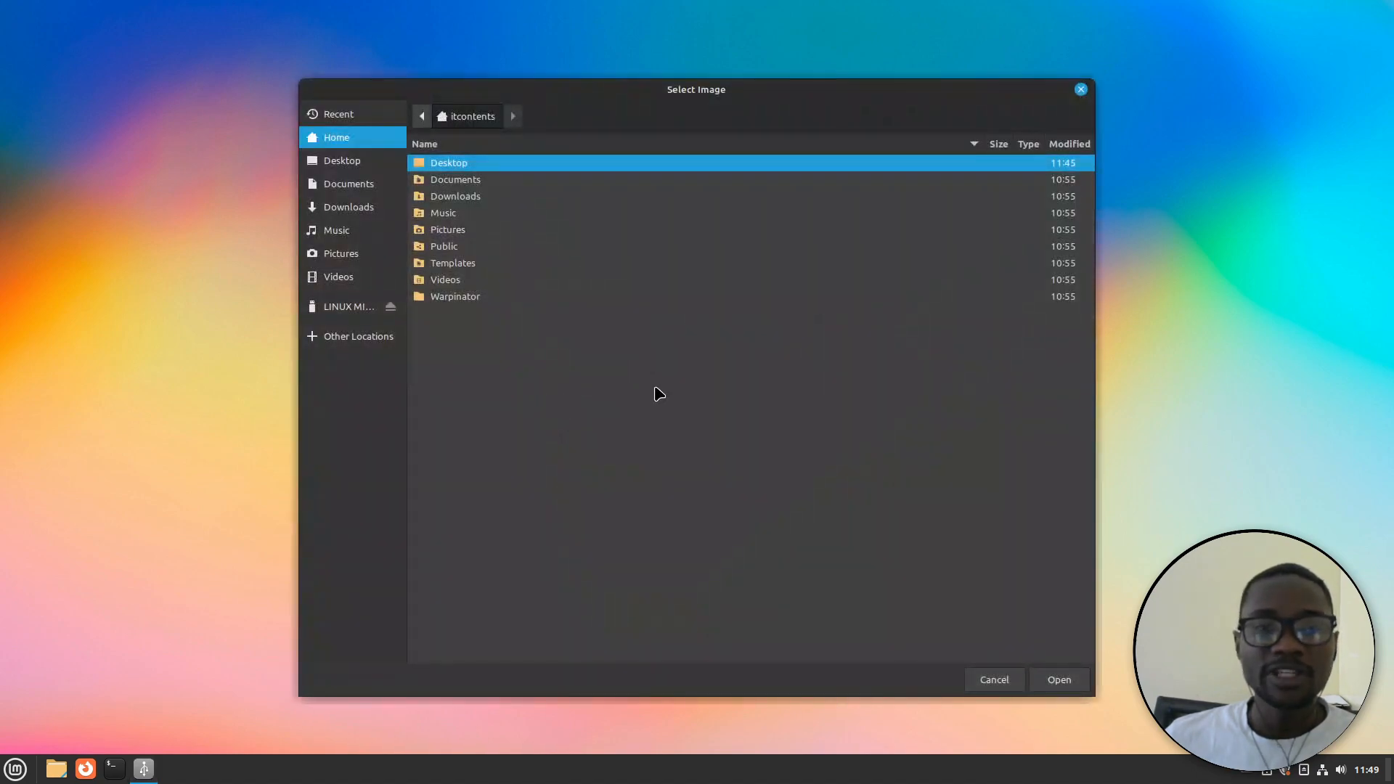
click(363, 308)
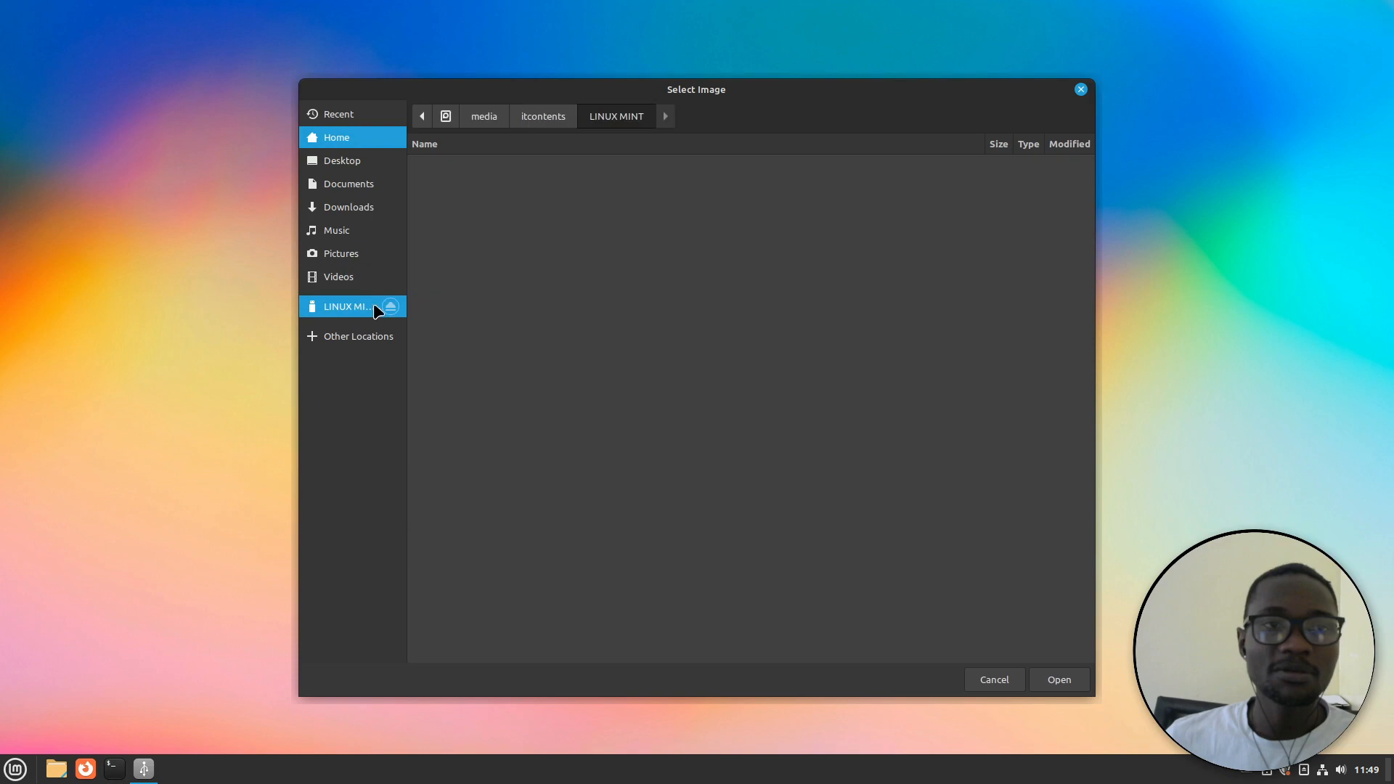
double_click(482, 299)
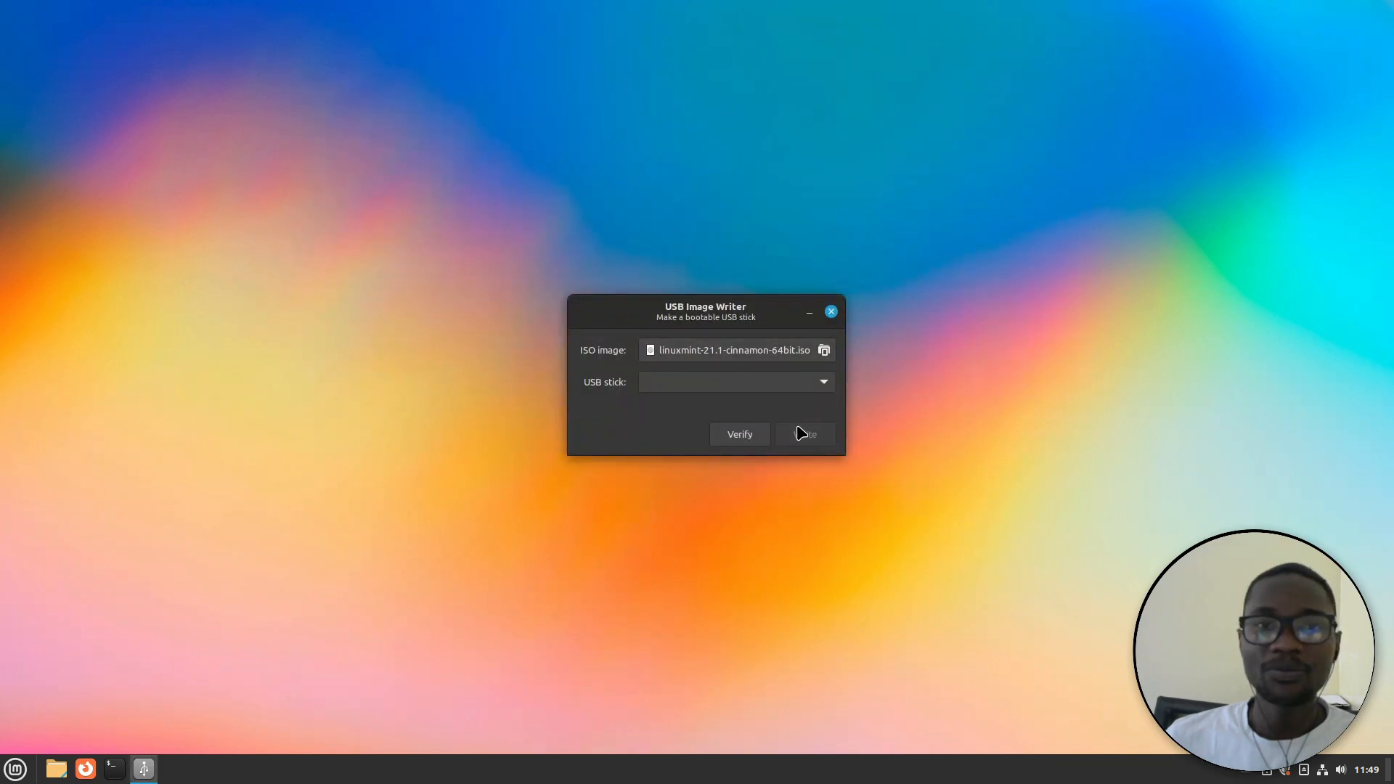
click(709, 394)
click(739, 392)
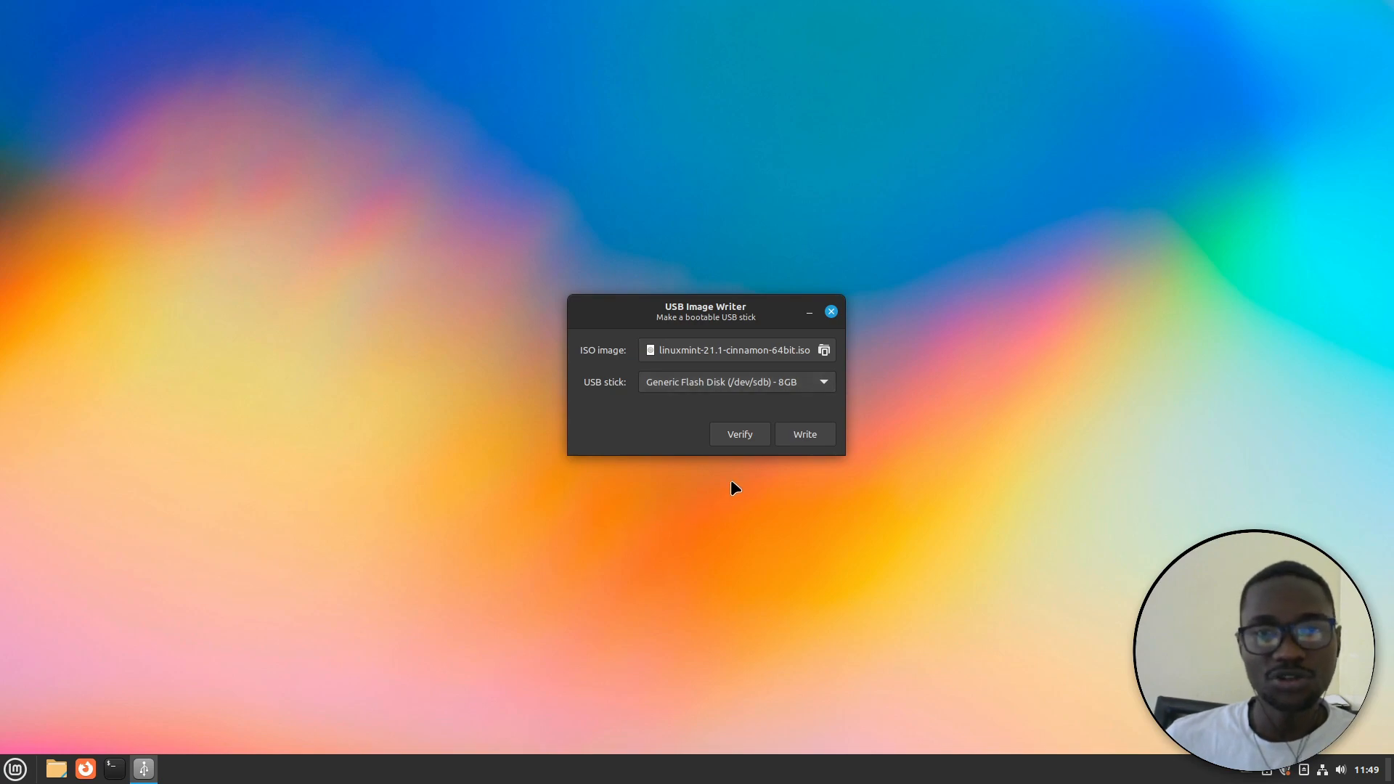
click(743, 439)
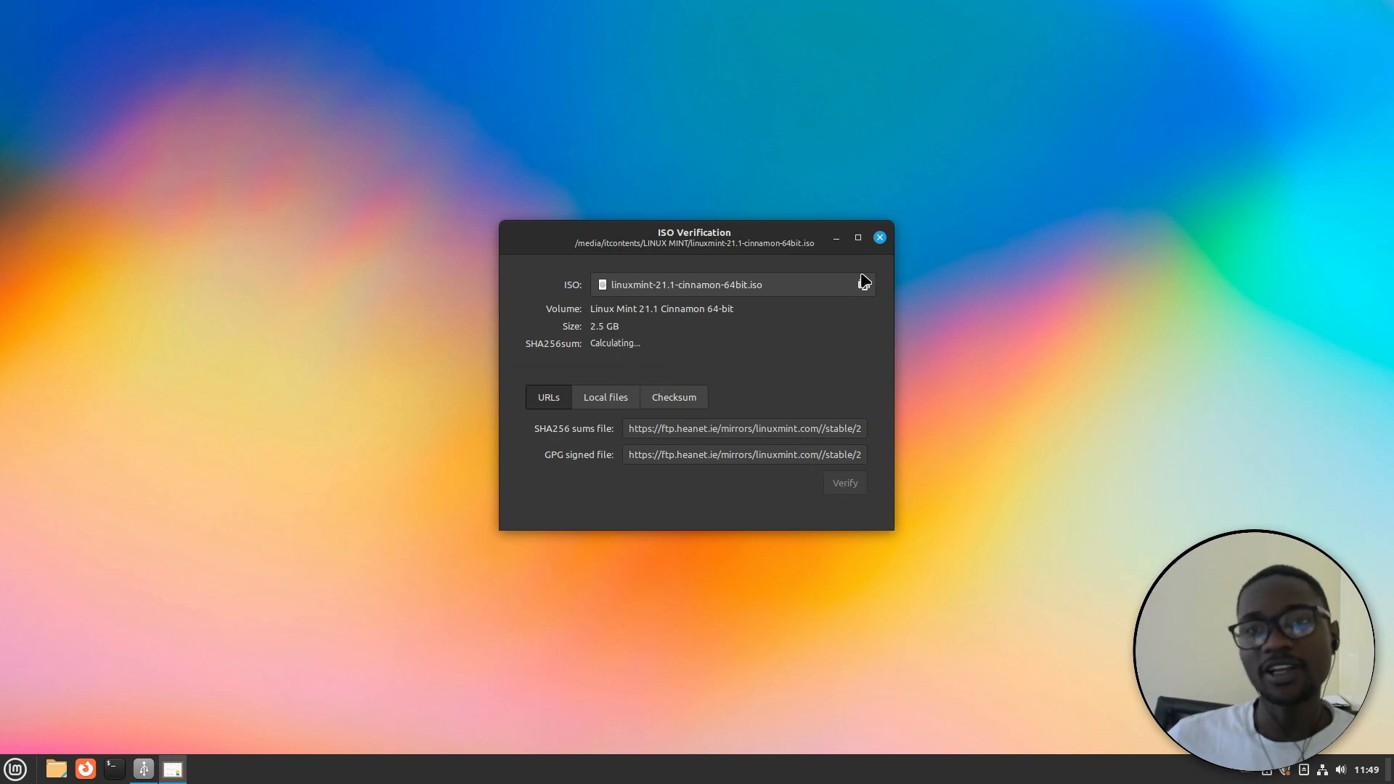
click(880, 238)
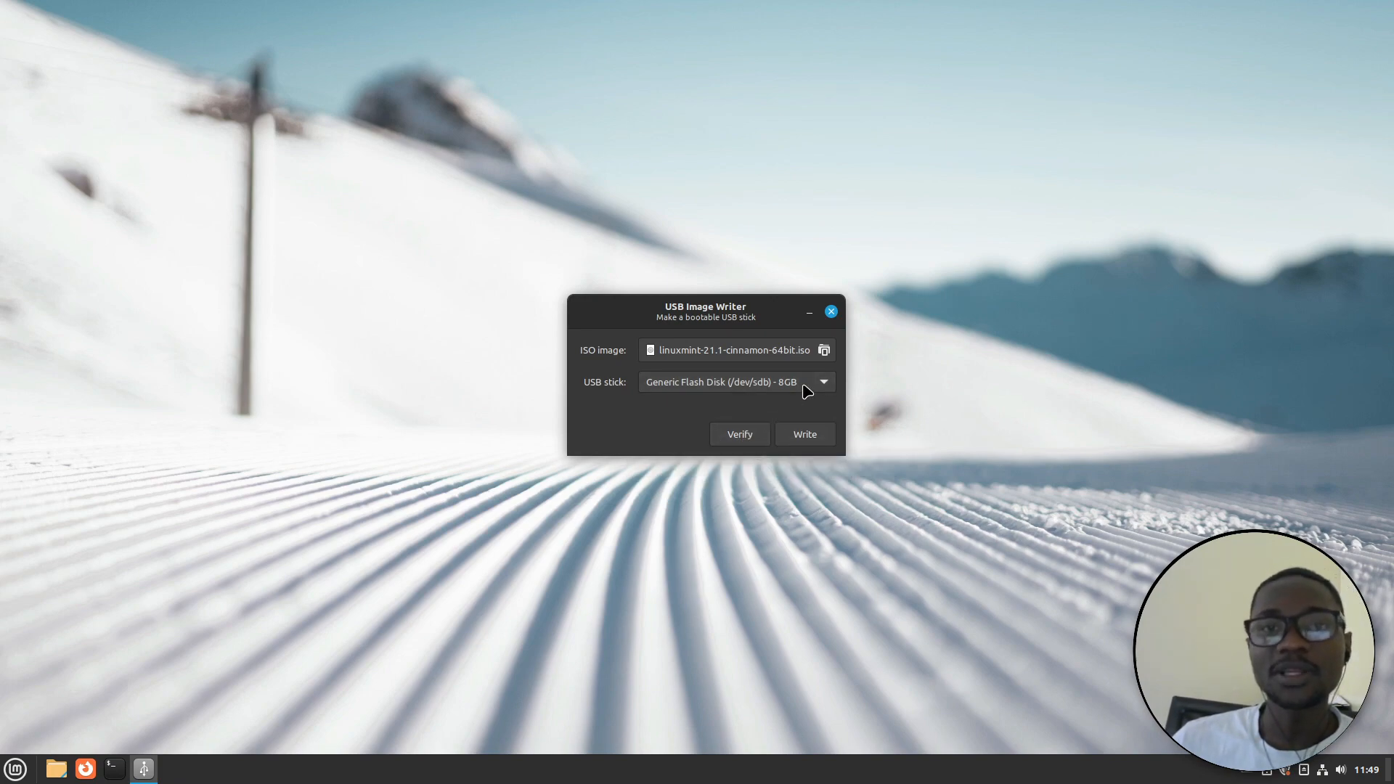
click(831, 311)
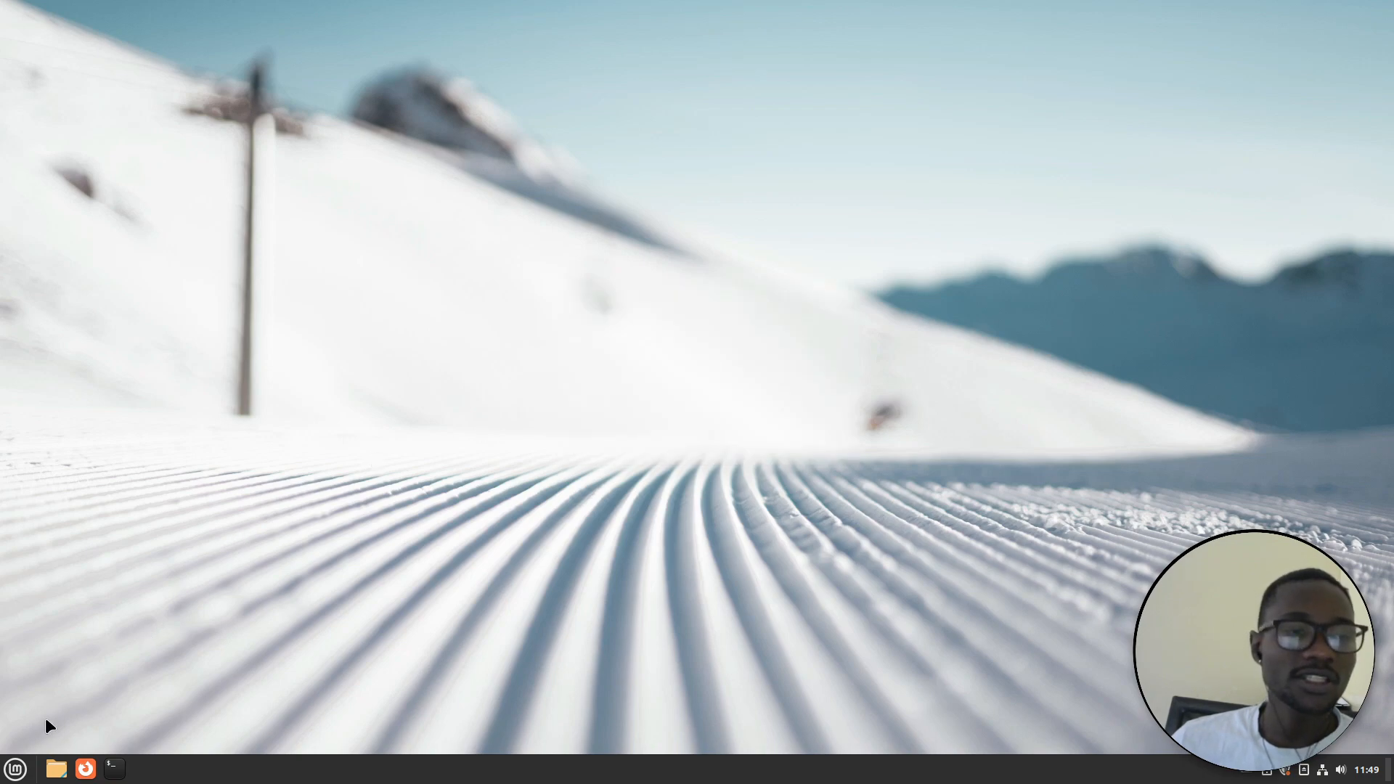
Launch USB Stick Formatter by searching 'form' and select the 8GB flash disk
click(16, 768)
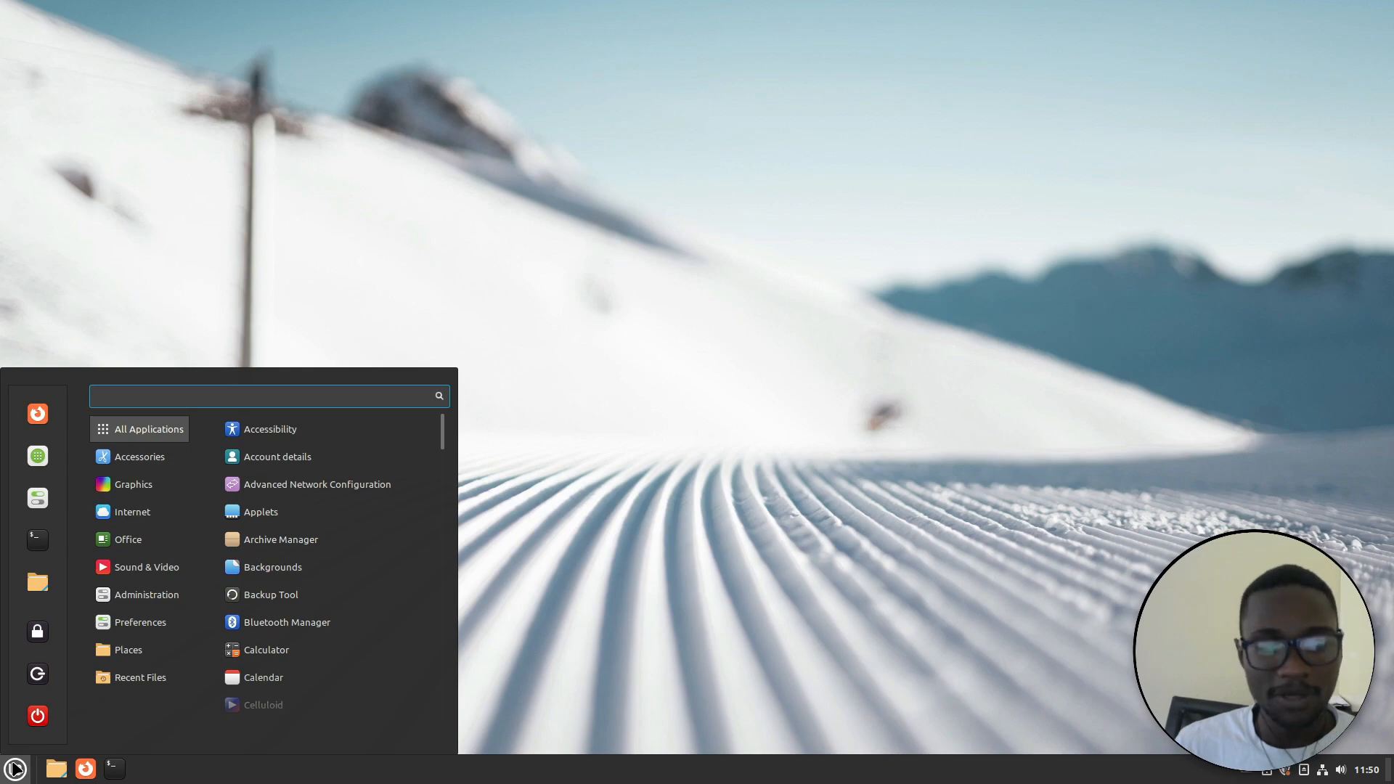
text(form)
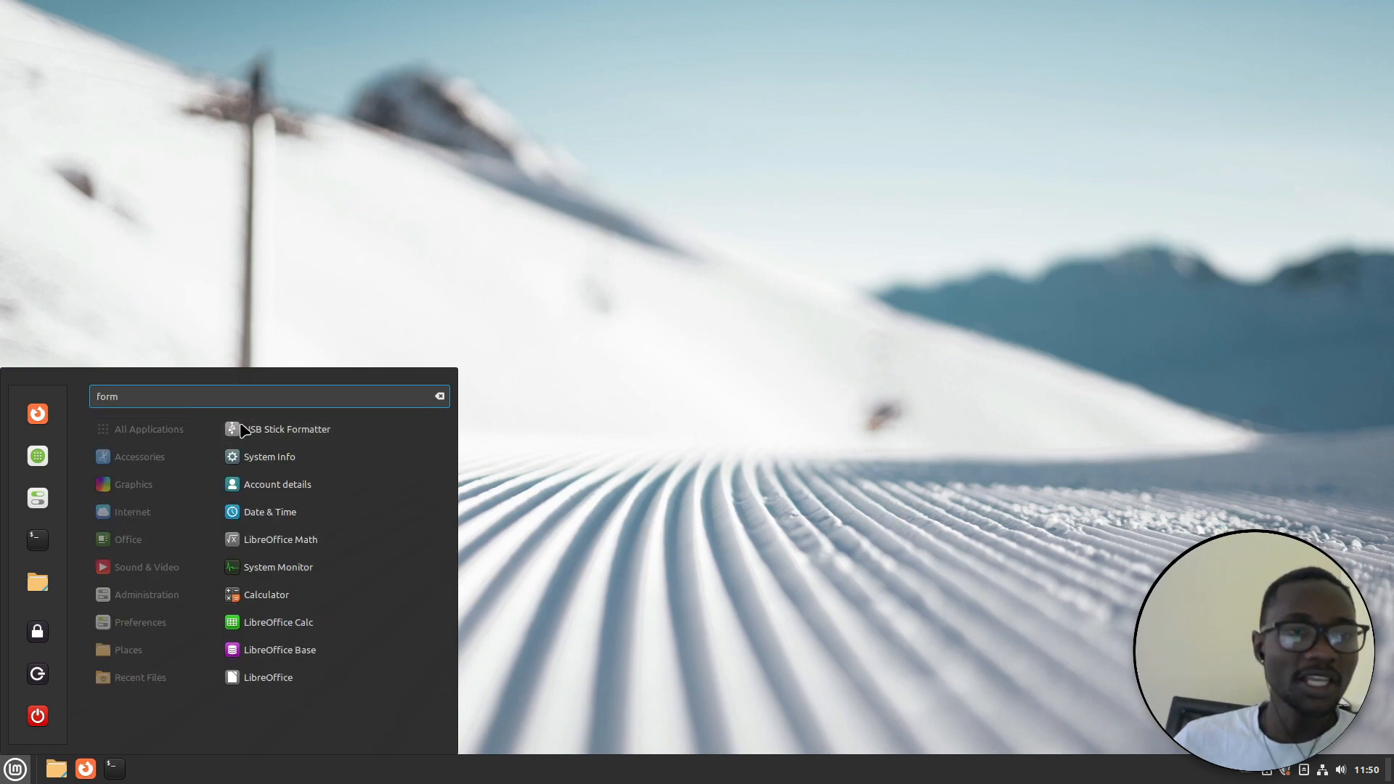
click(307, 434)
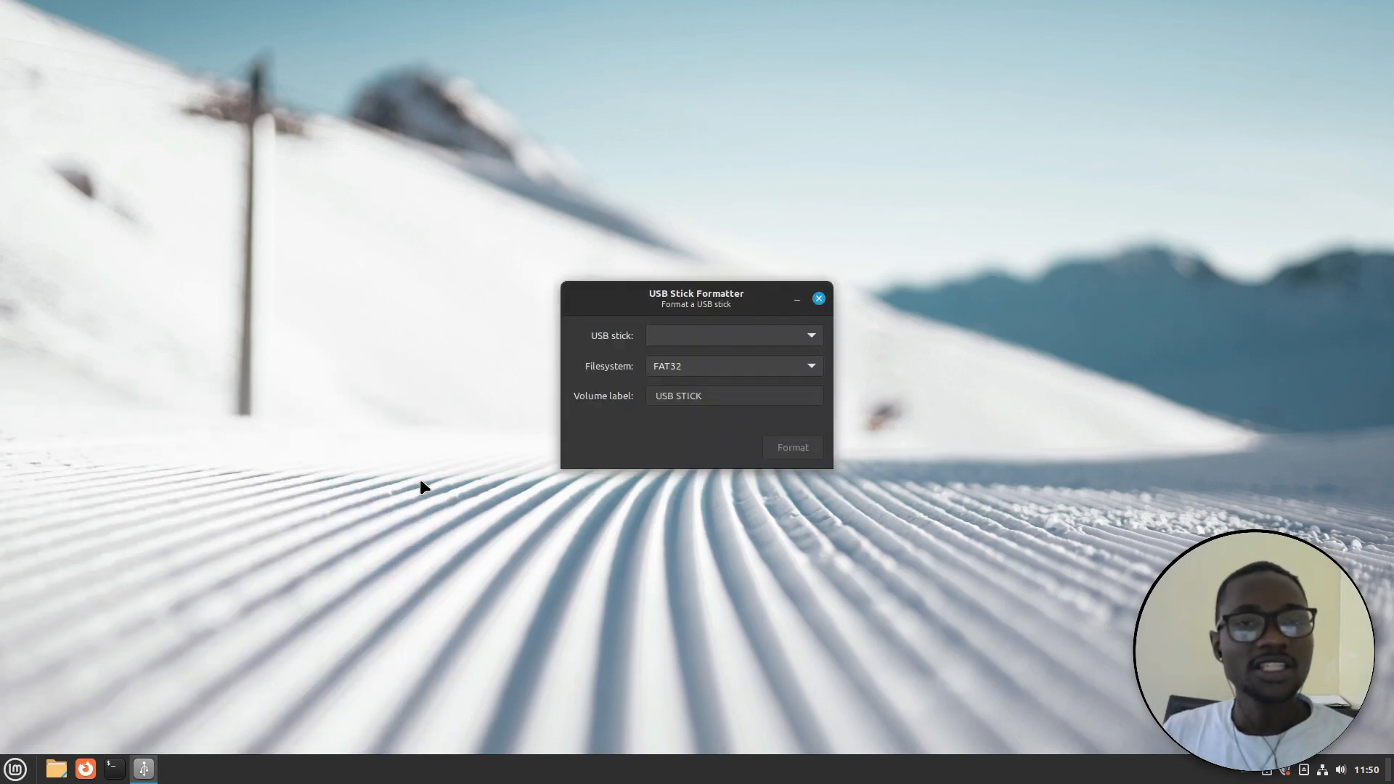
click(809, 336)
click(774, 339)
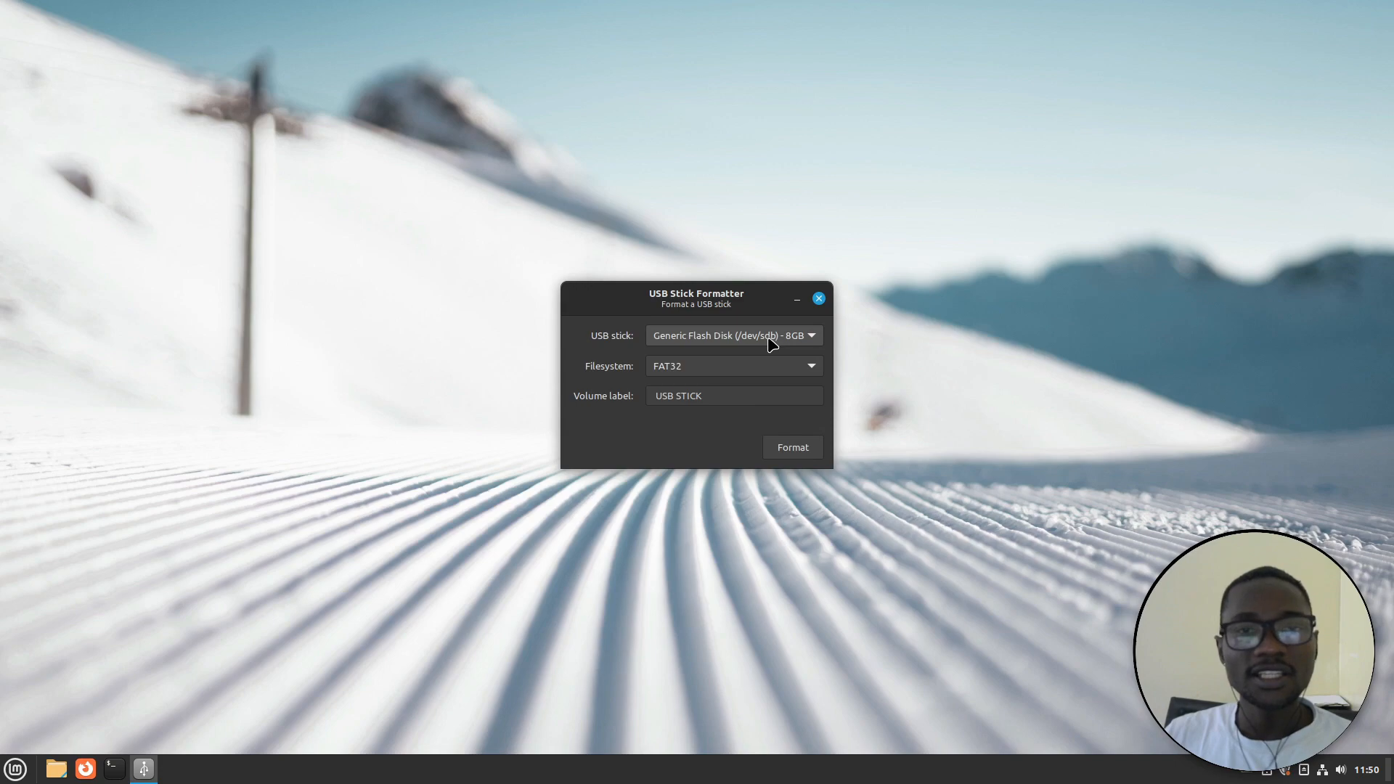
click(769, 339)
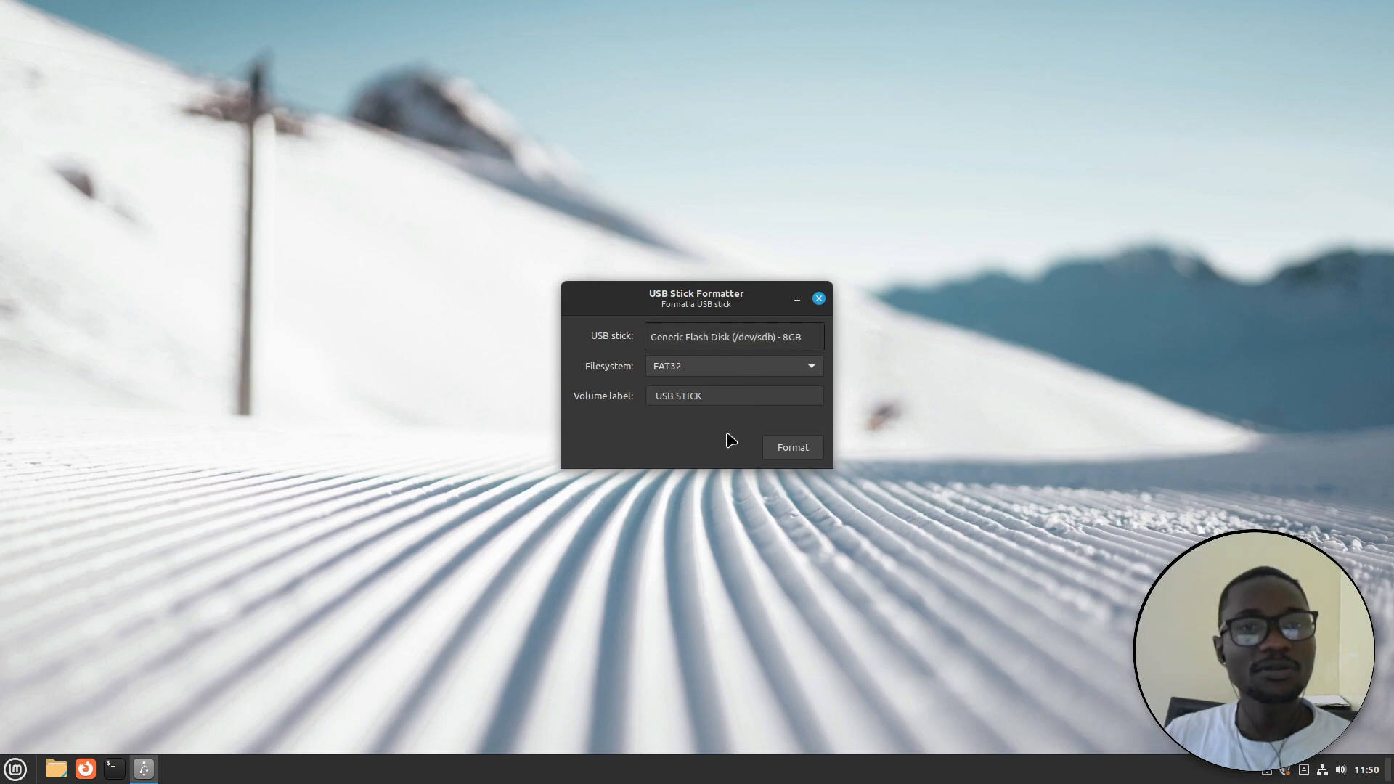
click(814, 373)
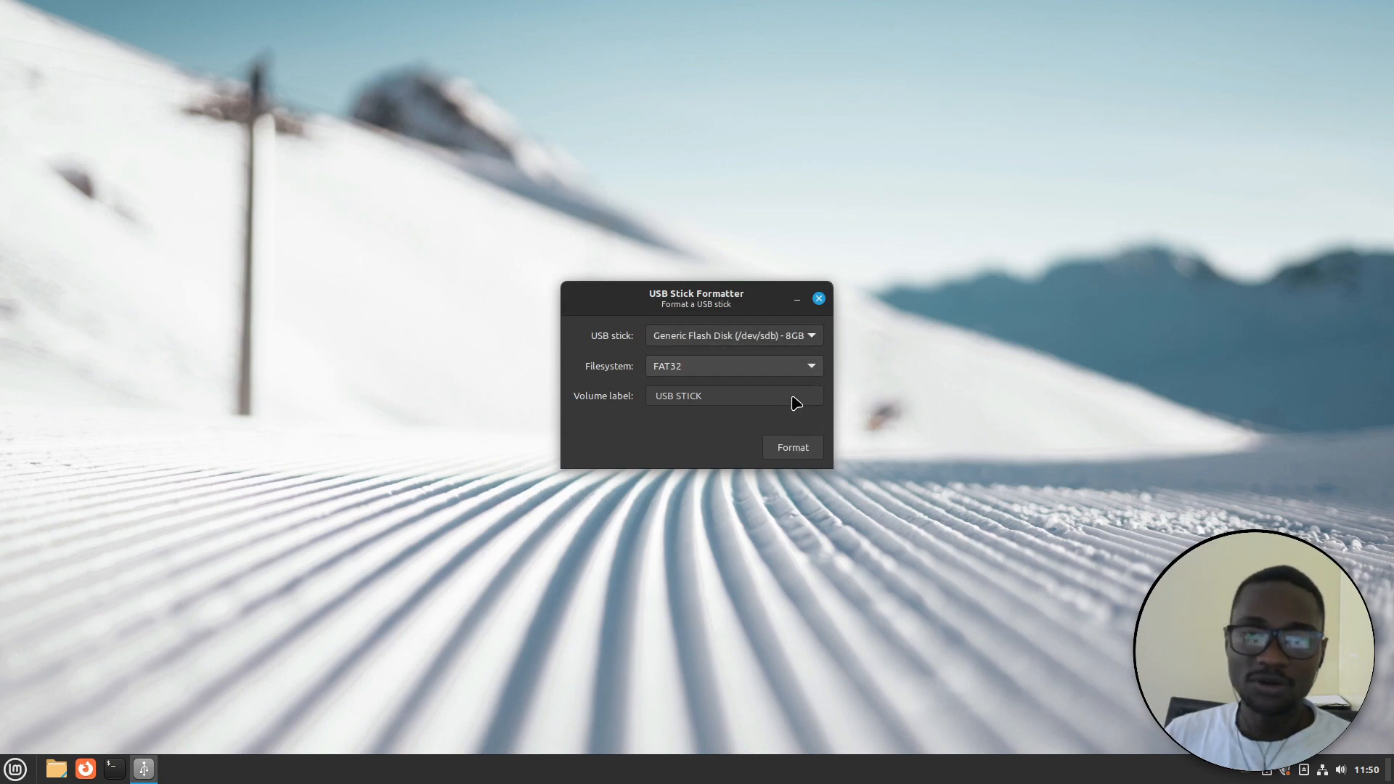
Keep FAT32 and the label USB STICK, close the formatter, and open Terminal
click(808, 369)
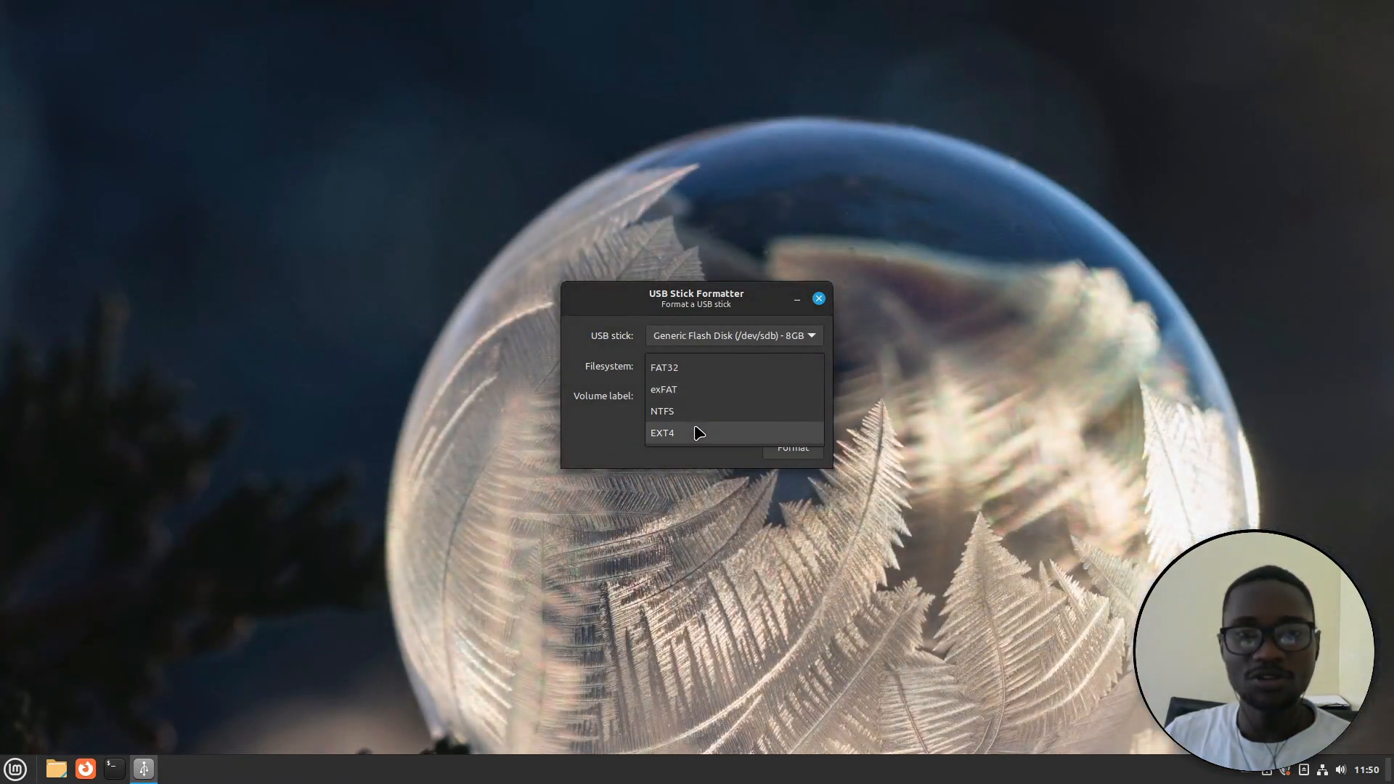
click(706, 373)
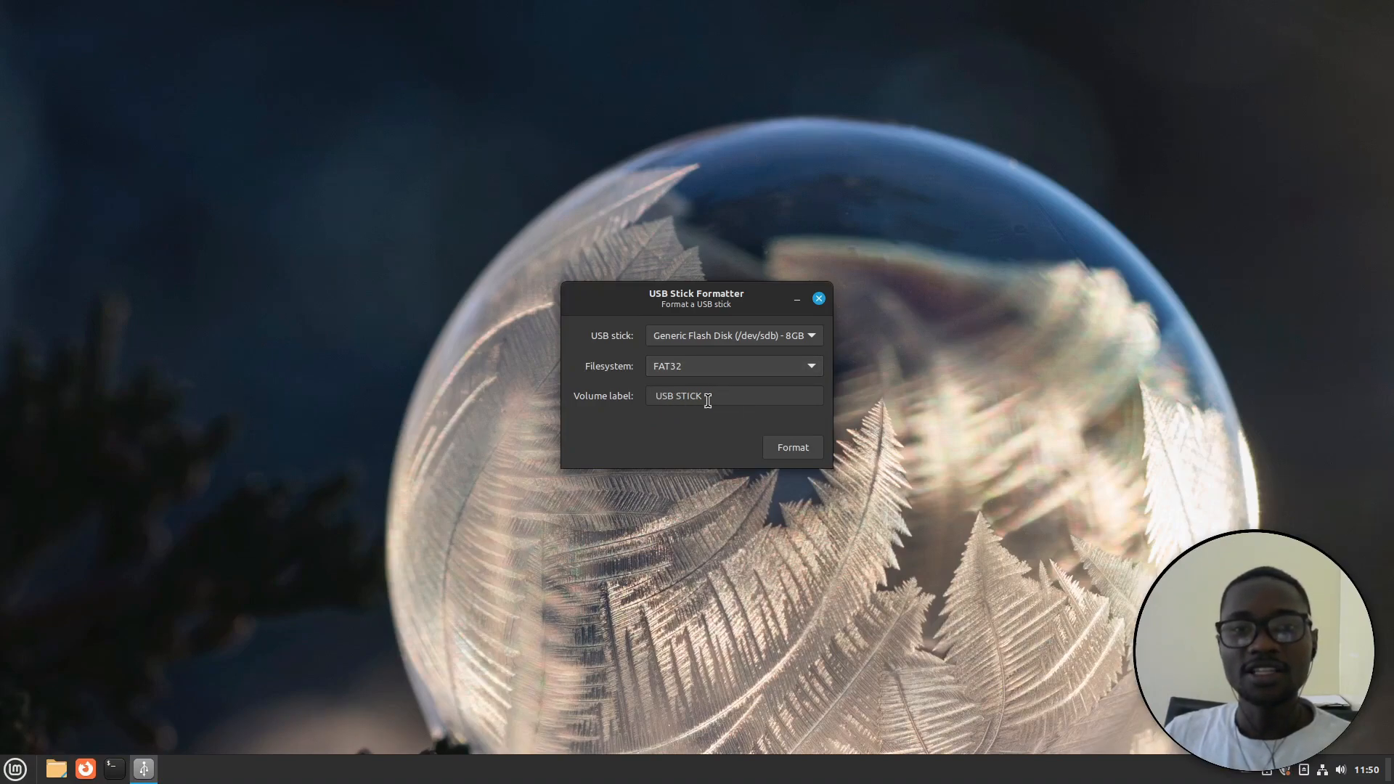
triple_click(704, 397)
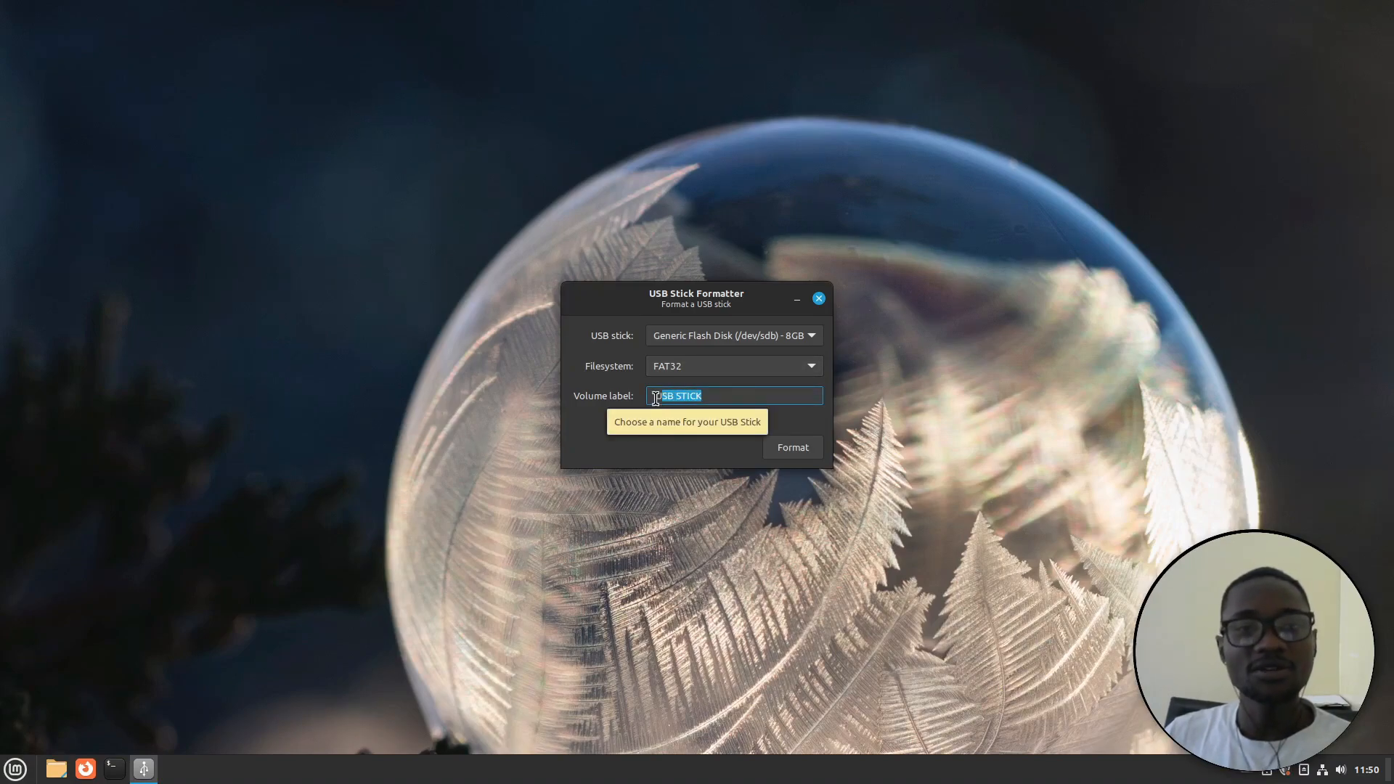
click(692, 443)
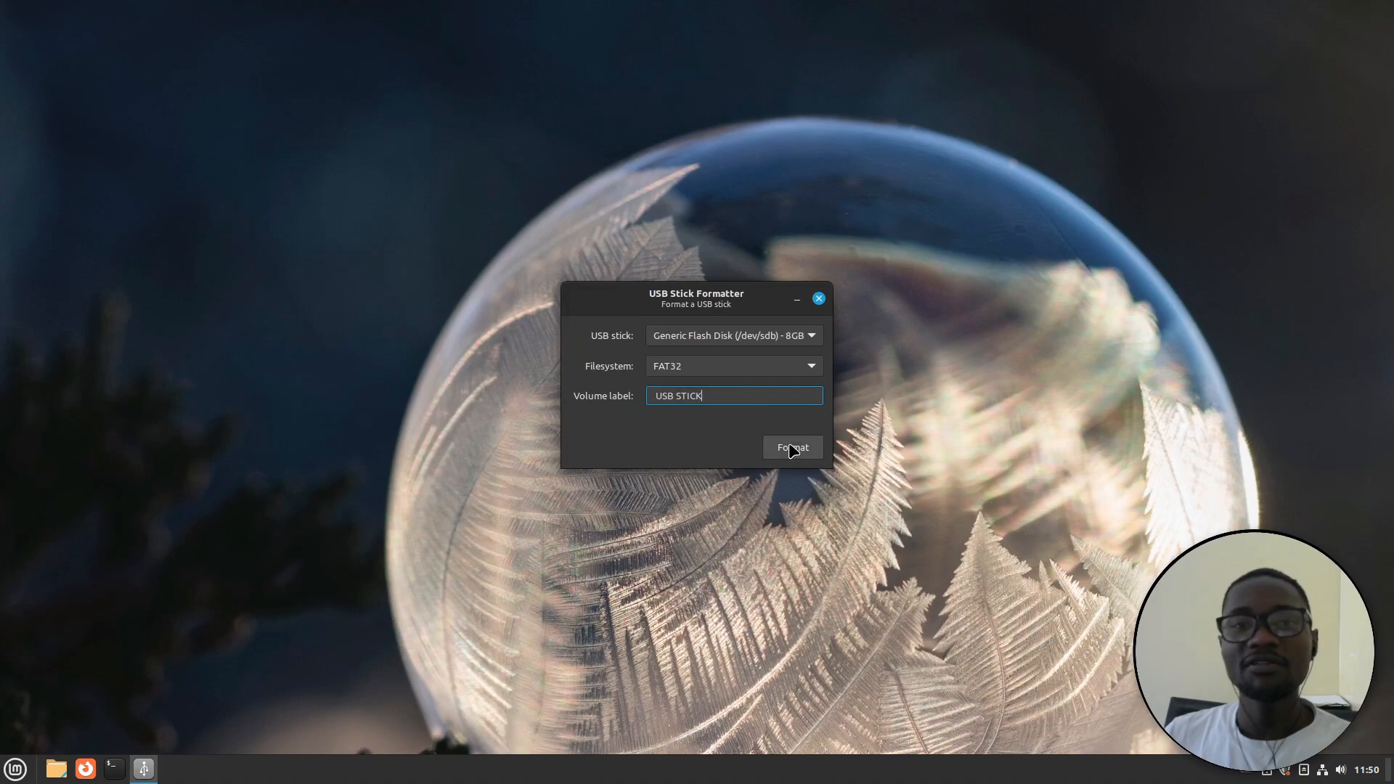
click(819, 299)
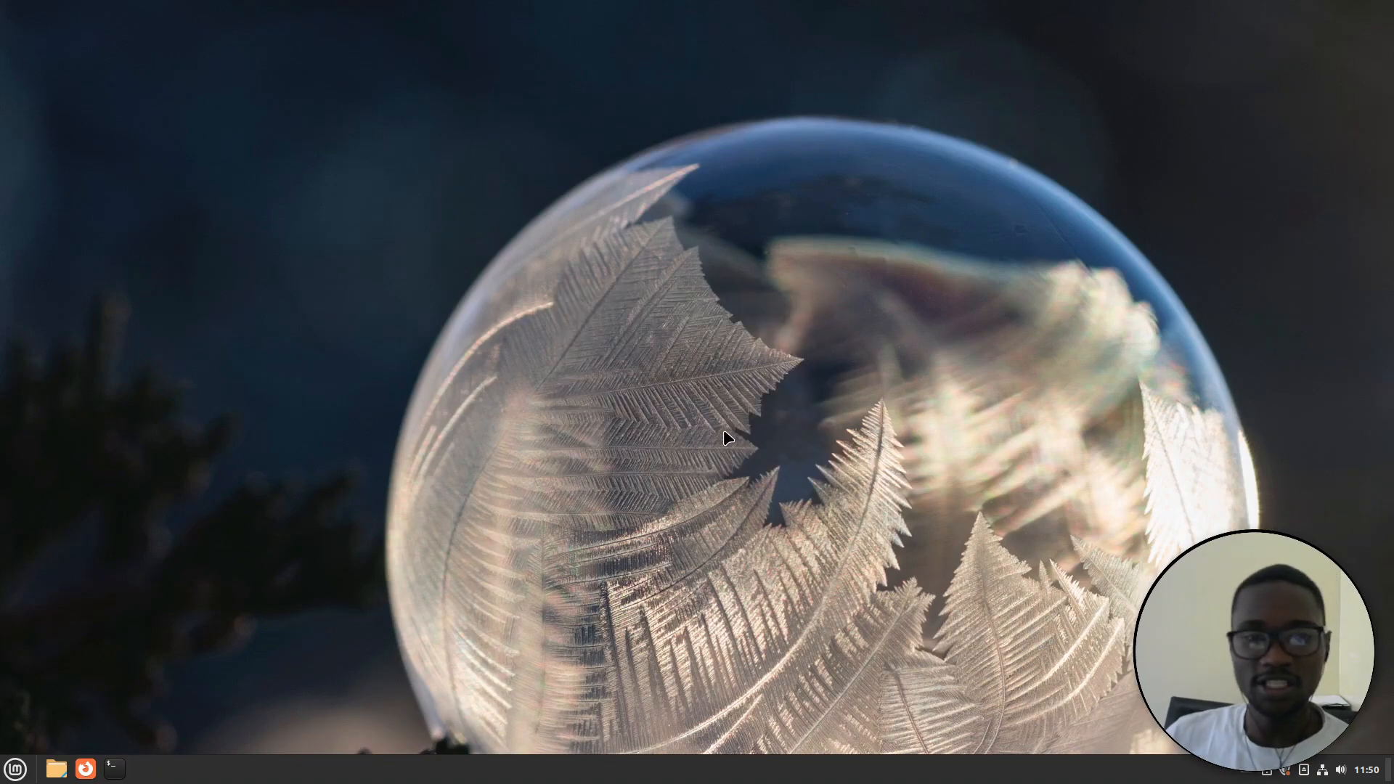
click(116, 768)
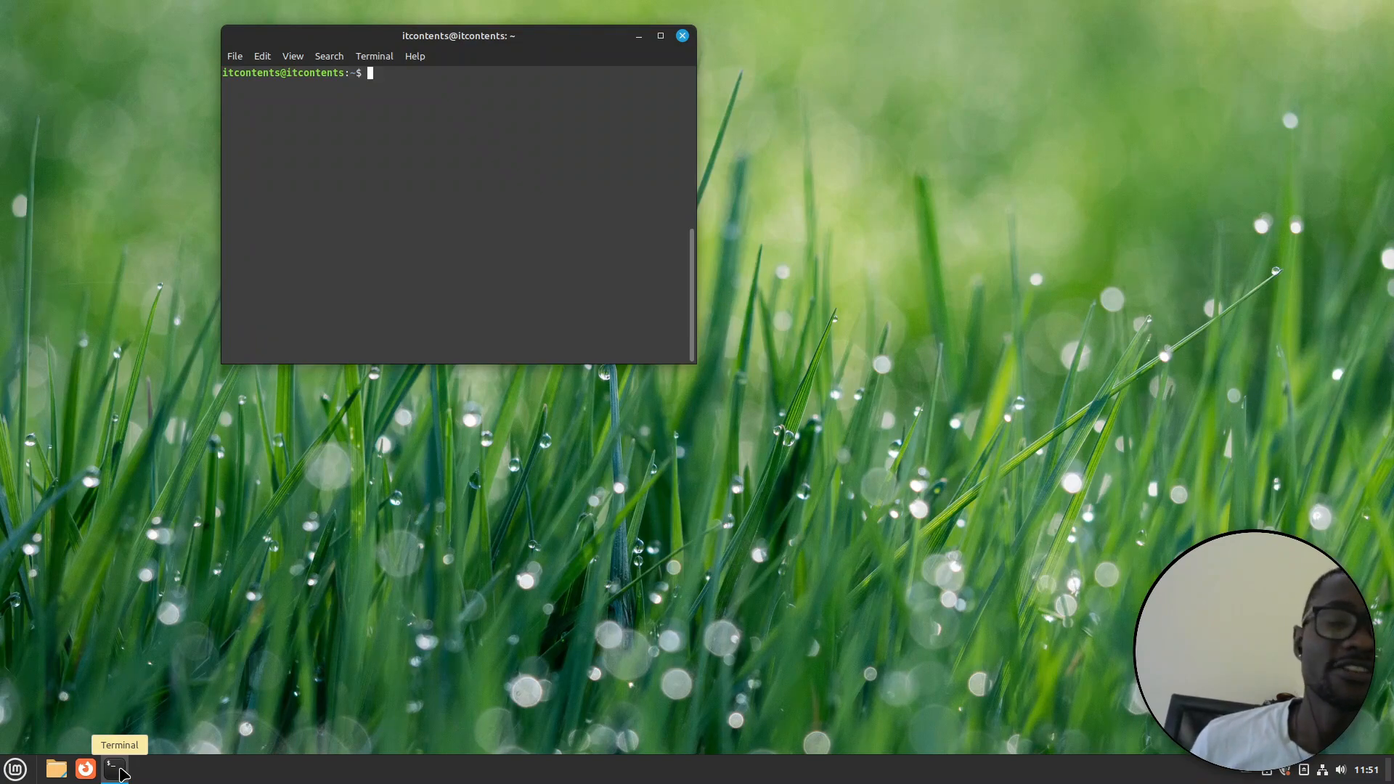
Run uname -a and highlight the kernel version 5.15.0-56-generic and Ubuntu in the output
text(uname -a)
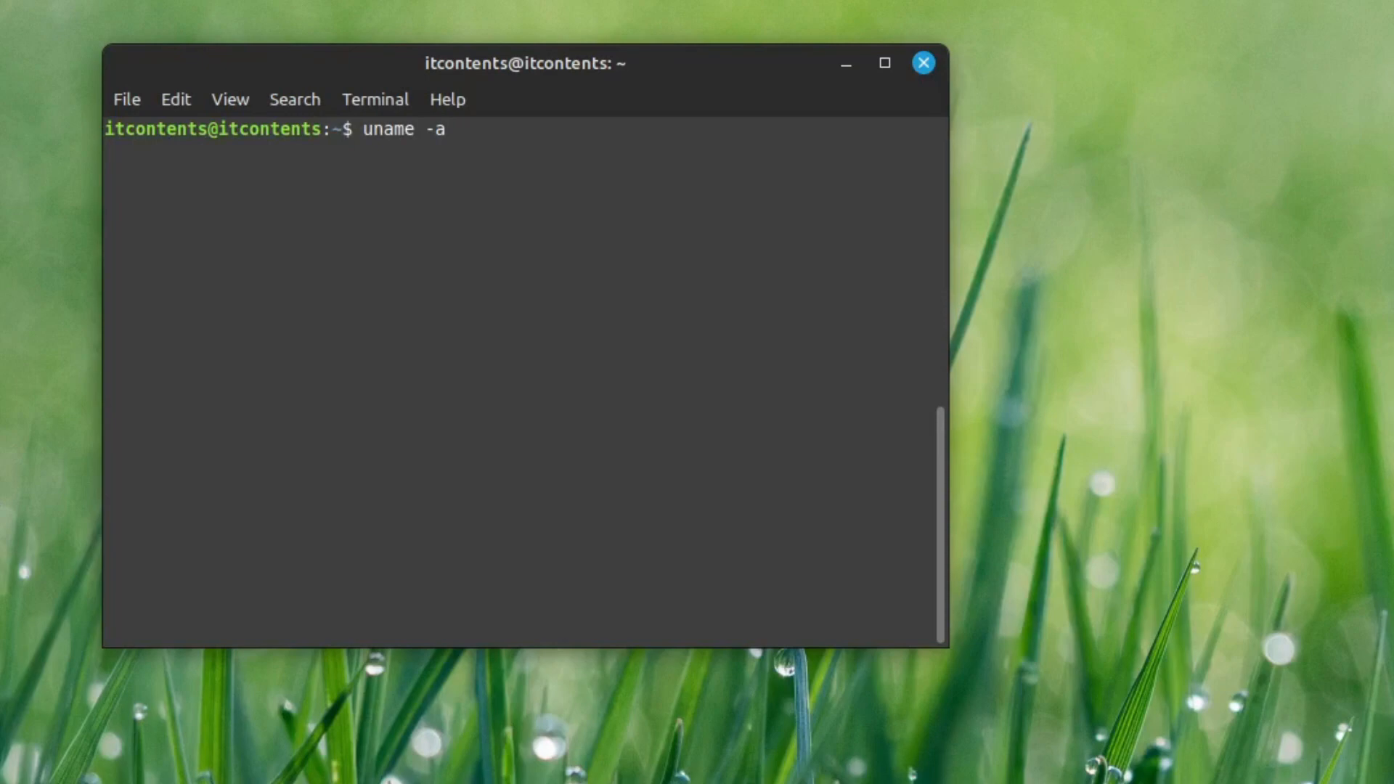
key(Return)
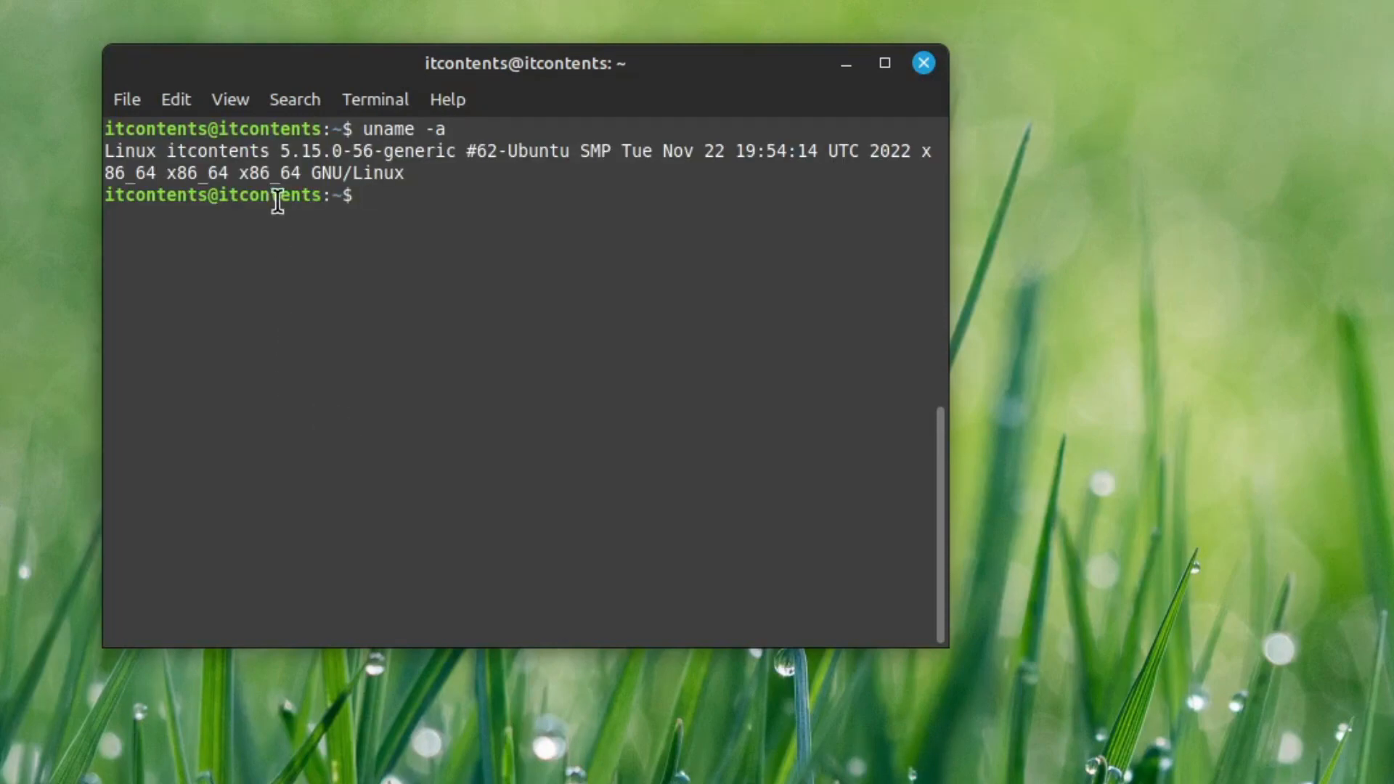
drag(280, 154, 318, 172)
drag(387, 255, 516, 364)
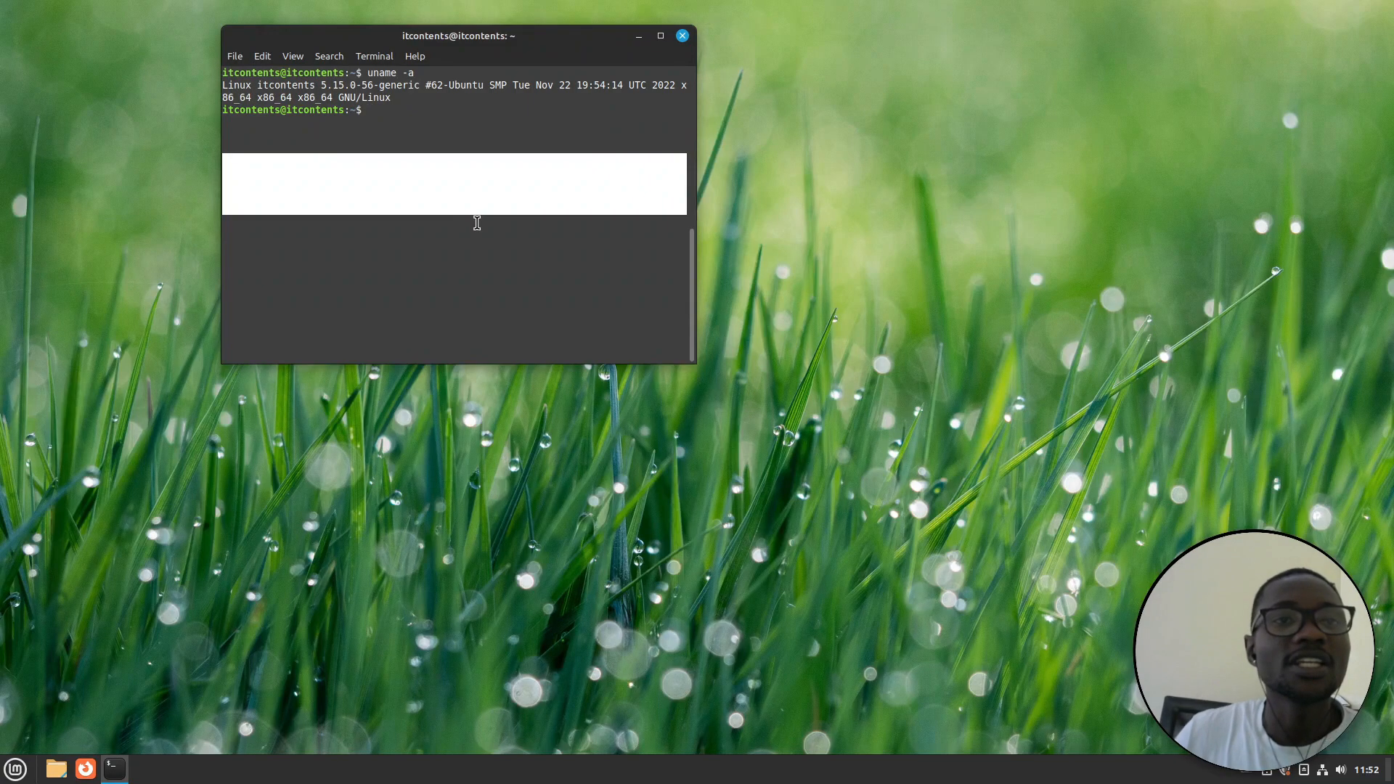
drag(447, 86, 472, 218)
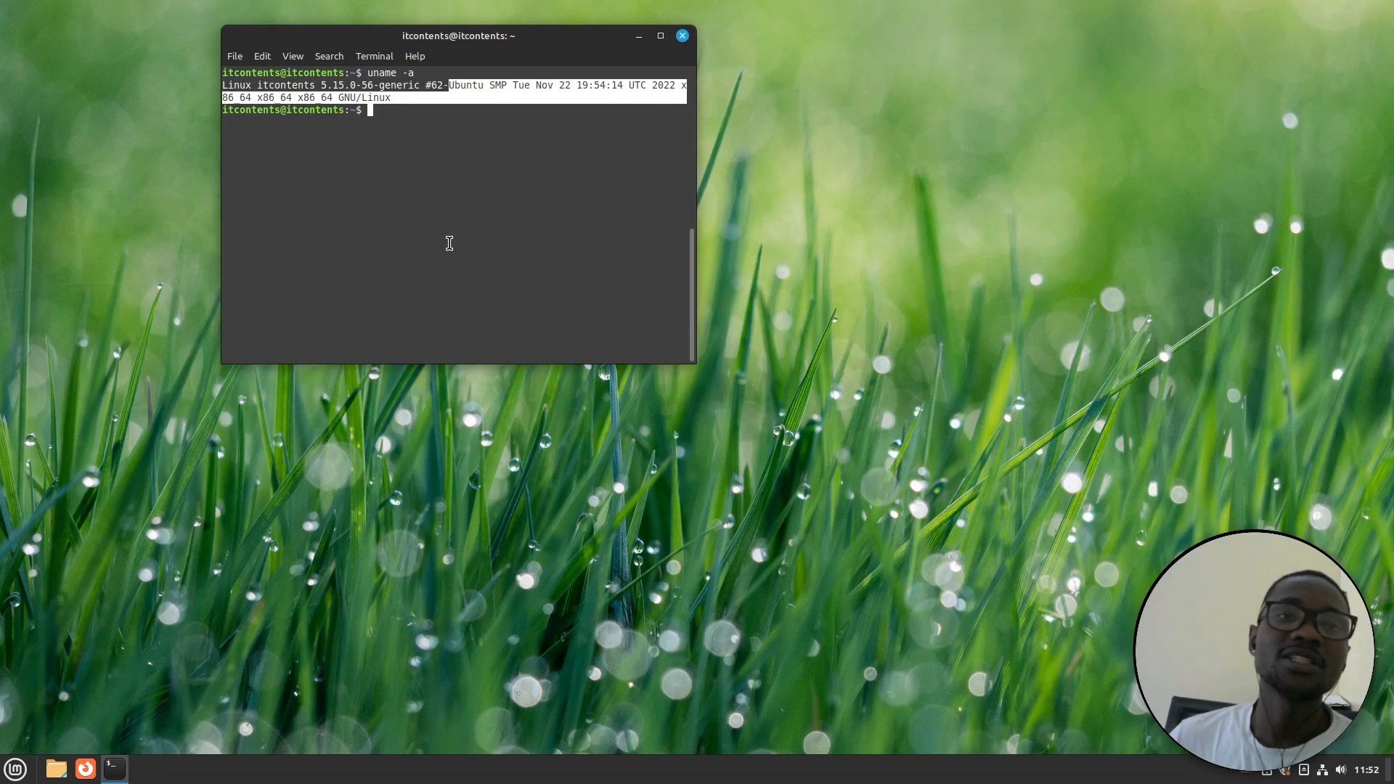
double_click(449, 243)
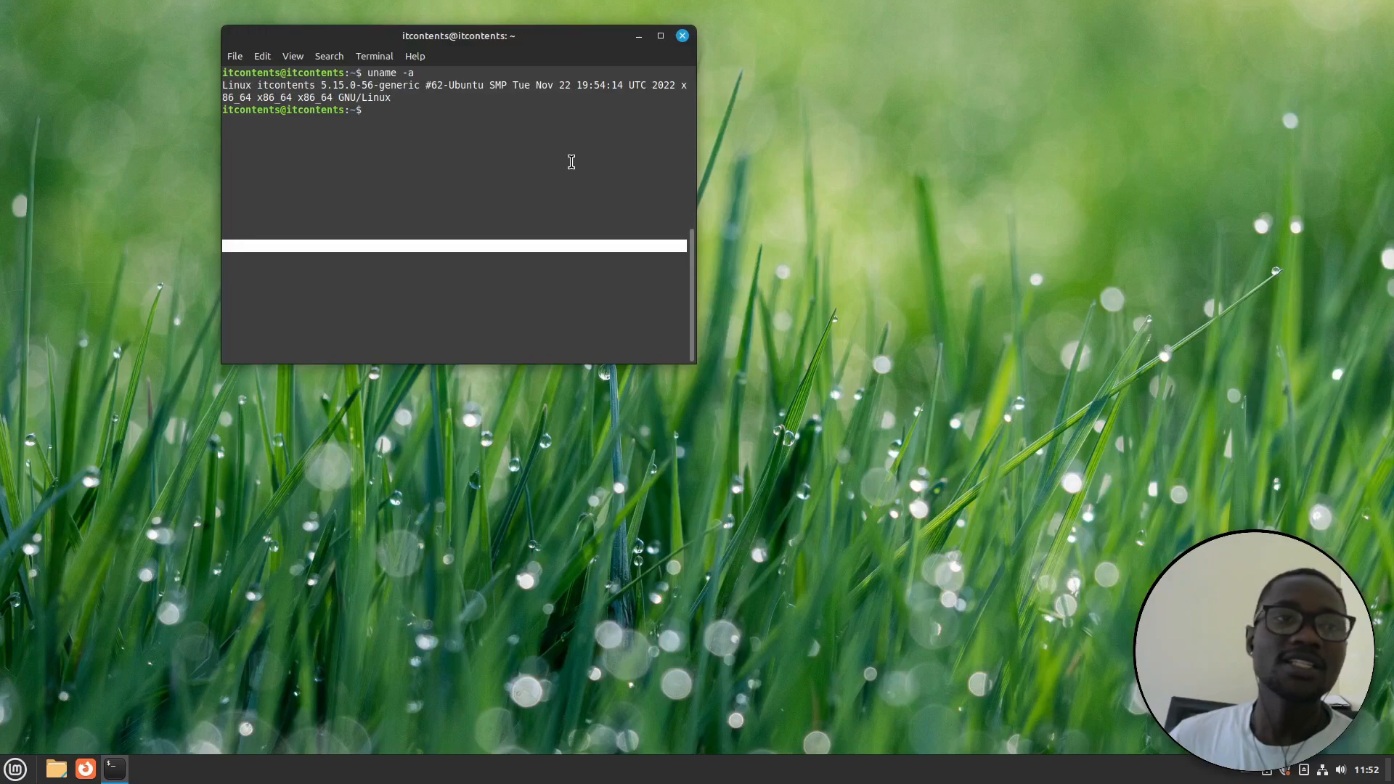